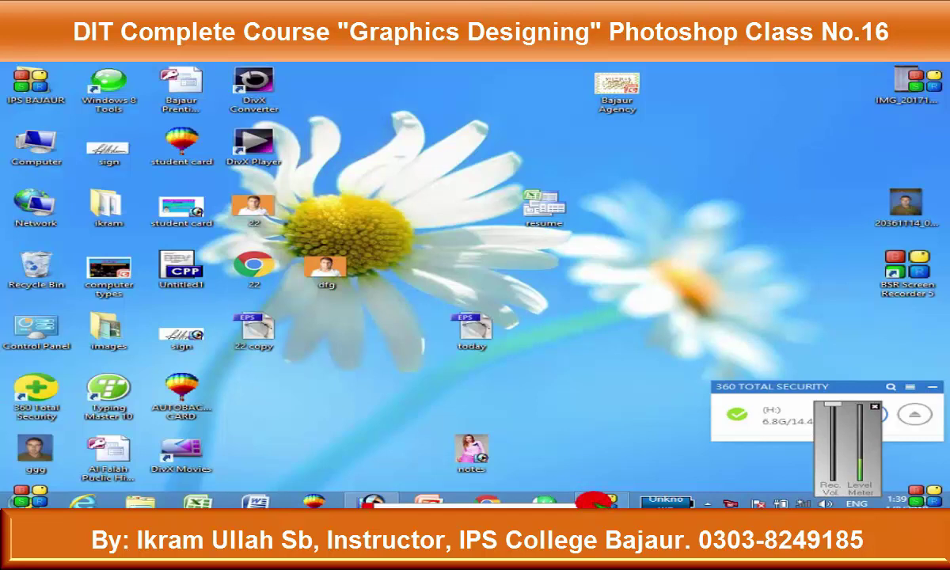
Restore Photoshop, leave full-screen mode and shrink the Untitled-1 window to reveal the sample card
click(376, 499)
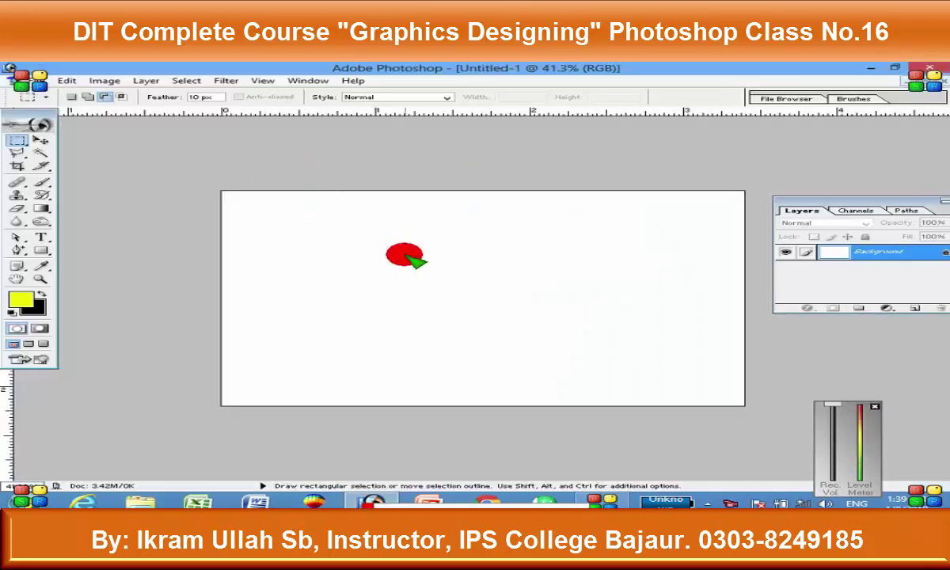
key(f)
key(f)
key(f)
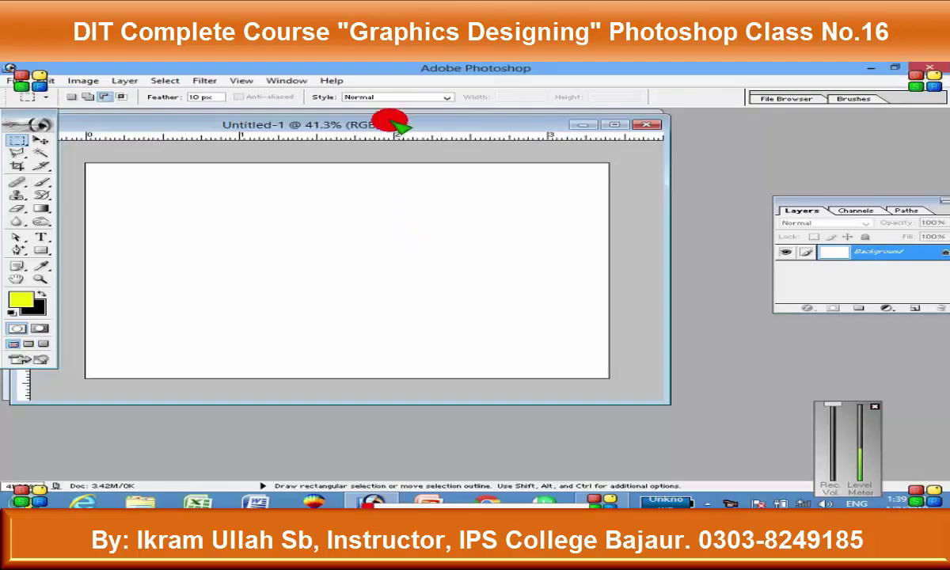
drag(360, 137, 425, 169)
key(ctrl+minus)
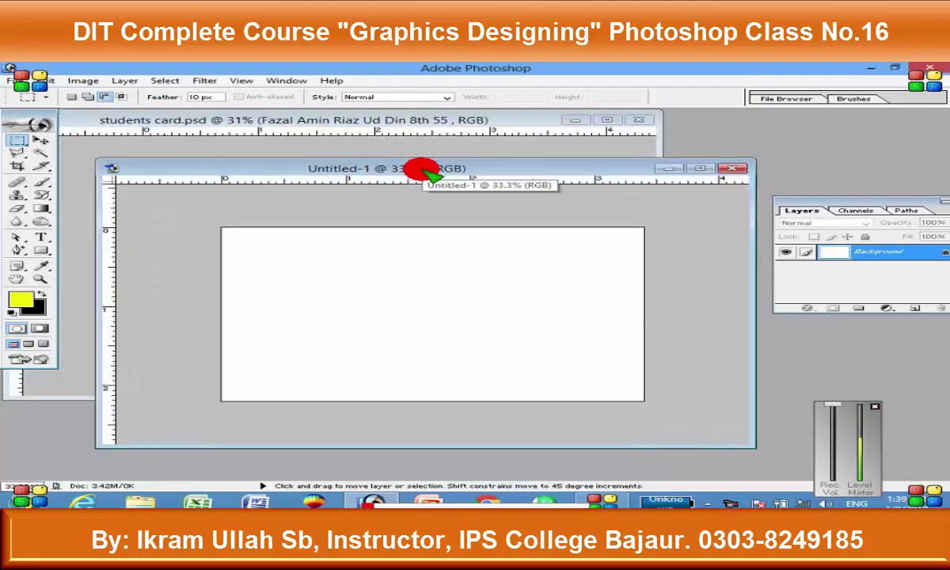
drag(752, 160, 545, 231)
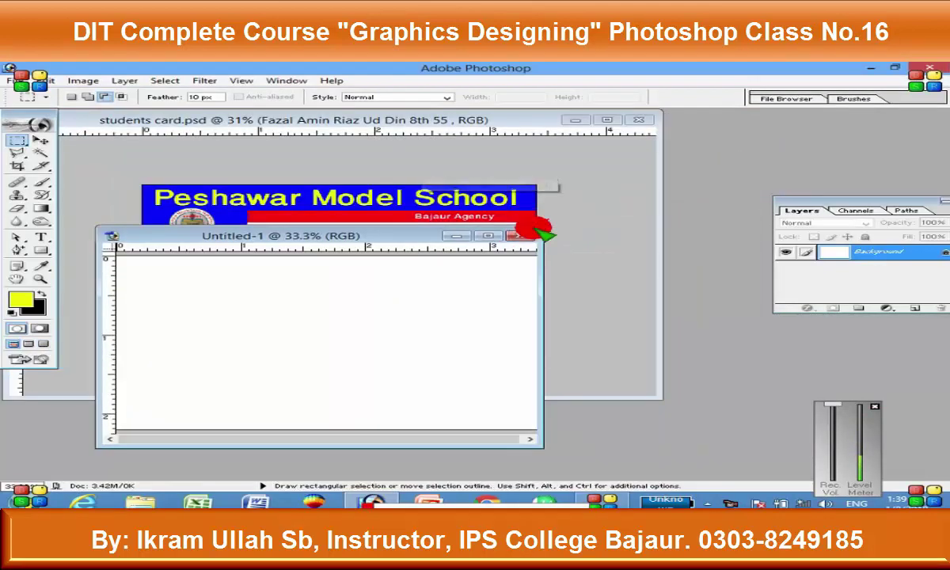
Arrange the Untitled-1 window at 33.3% zoom beside students card.psd
drag(349, 238, 497, 195)
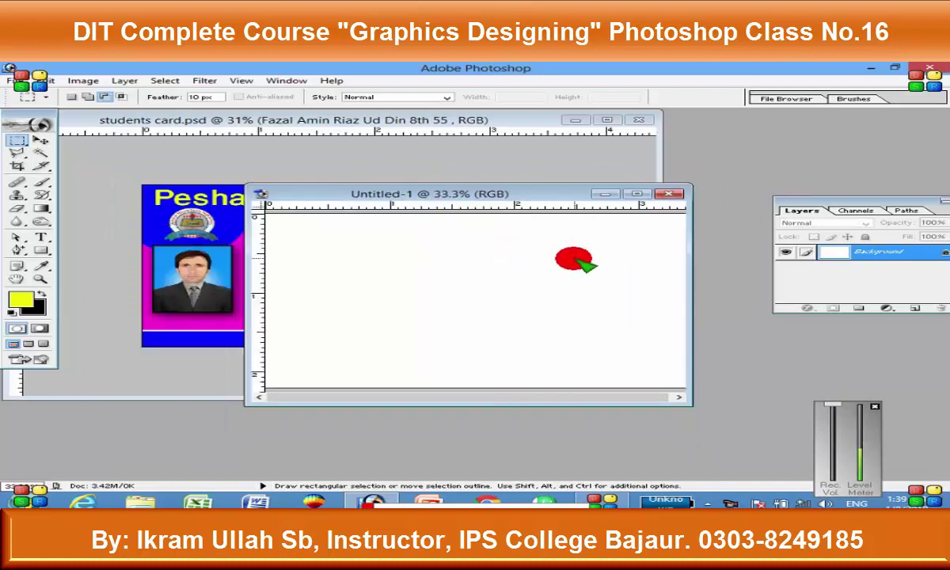
key(ctrl+plus)
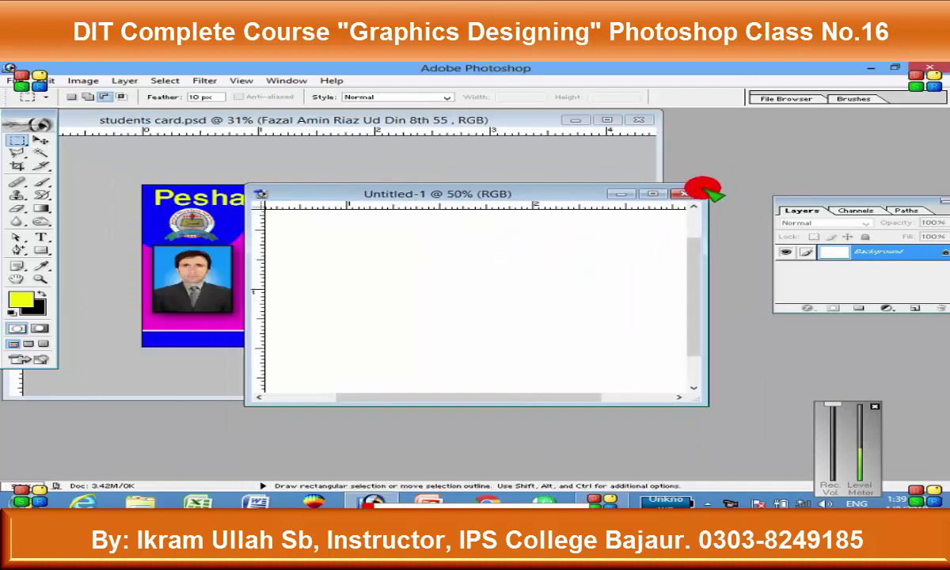
mouse_move(707, 190)
mouse_down()
mouse_move(812, 181)
mouse_move(845, 146)
mouse_up()
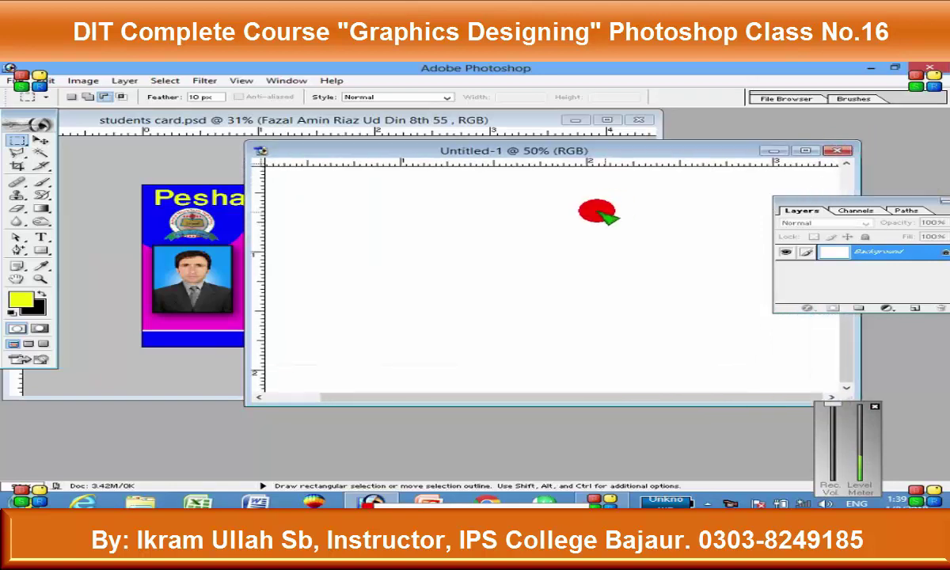
key(ctrl+minus)
drag(450, 151, 305, 288)
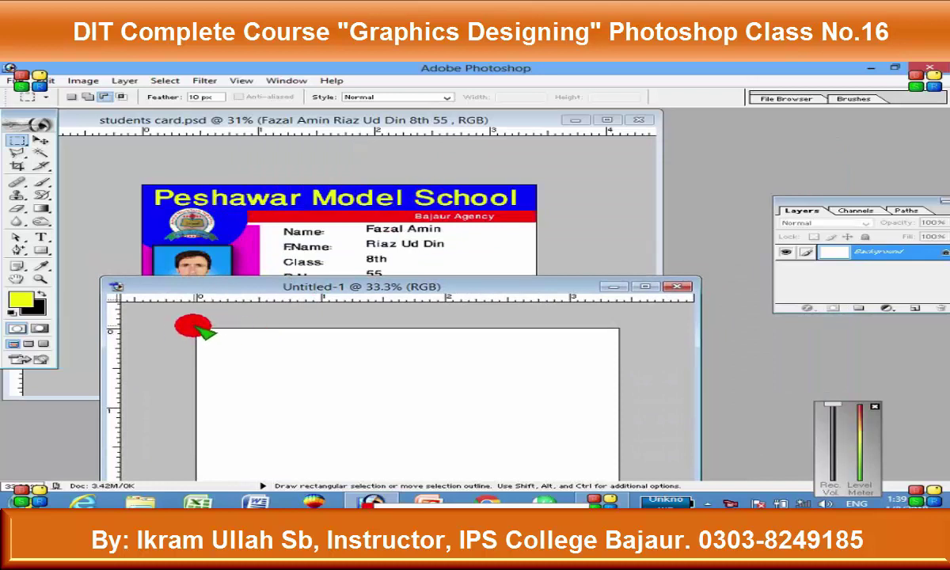
Select a strip across the card's top and set the foreground colour to blue #030FFD
drag(198, 328, 631, 366)
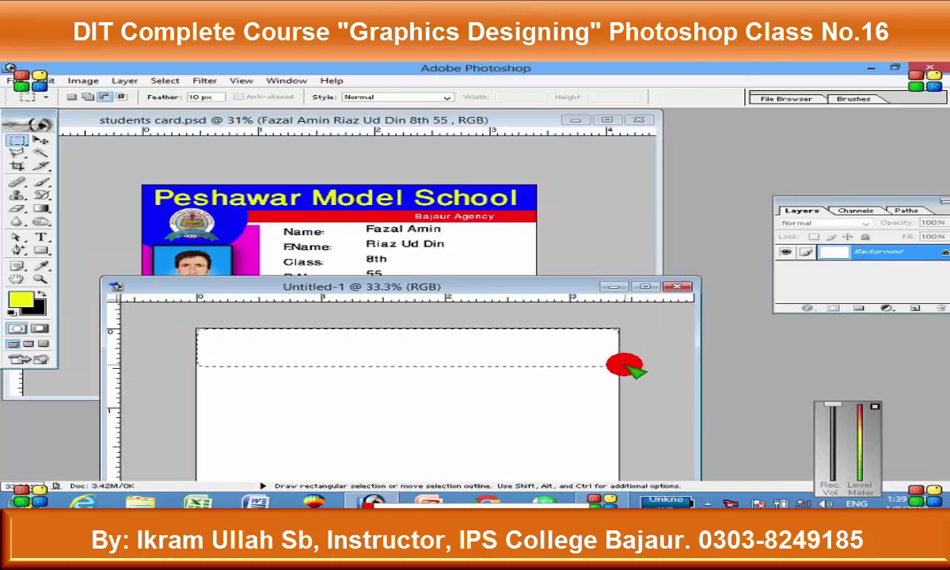
click(18, 299)
click(476, 374)
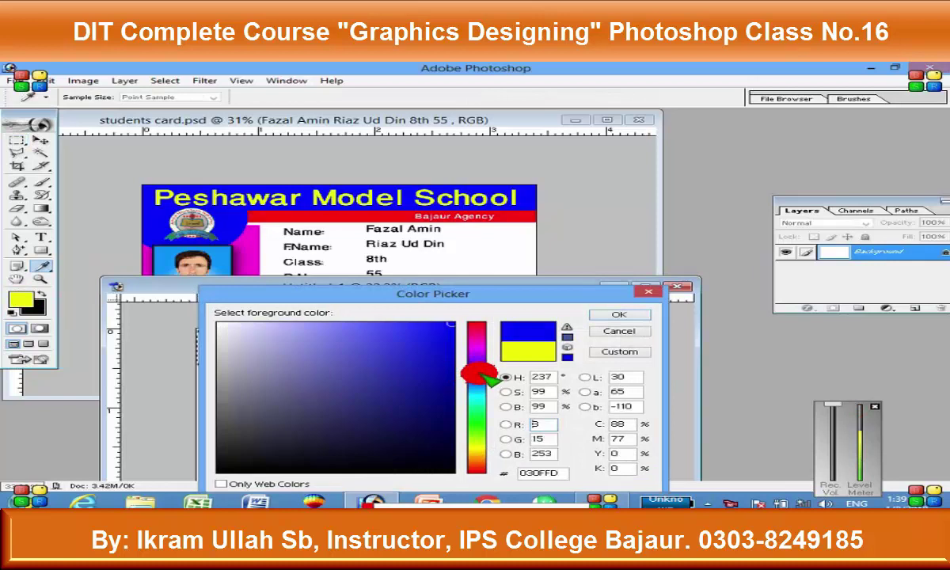
click(619, 314)
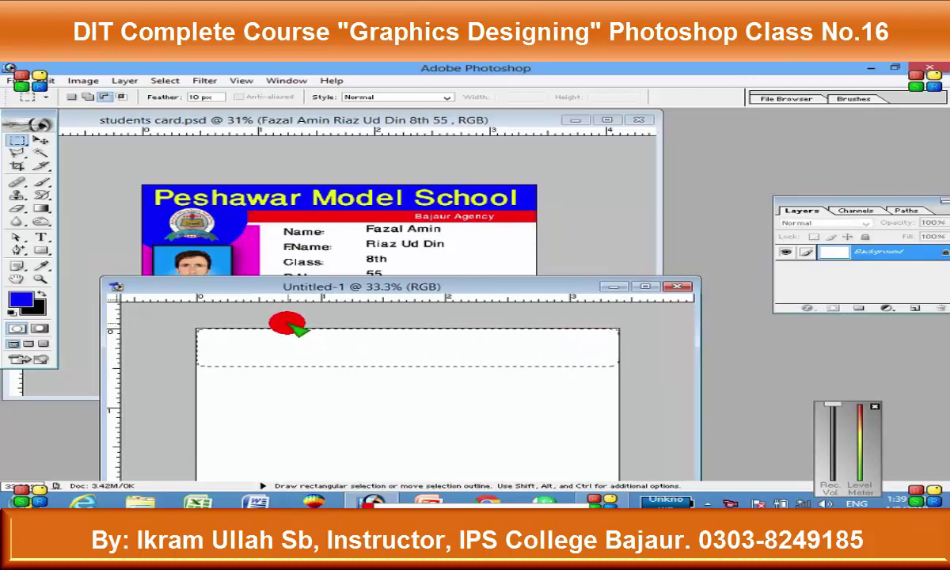
Switch to the Paint Bucket tool from the gradient and fill tool group
click(41, 221)
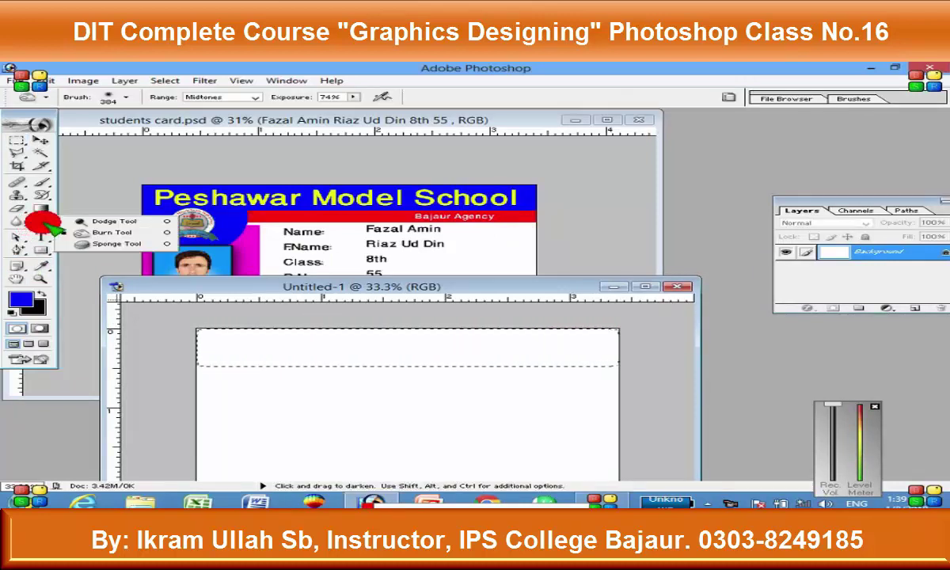
click(41, 208)
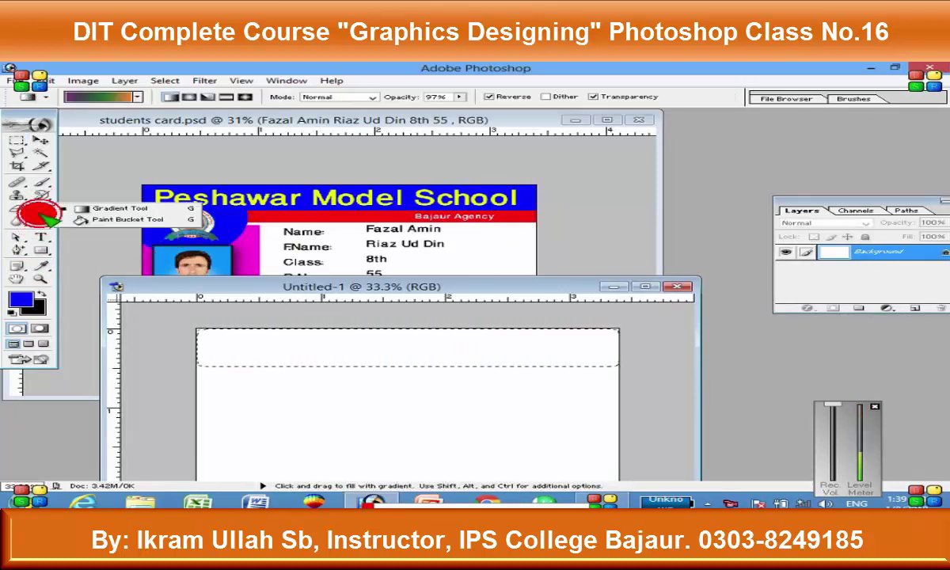
click(84, 219)
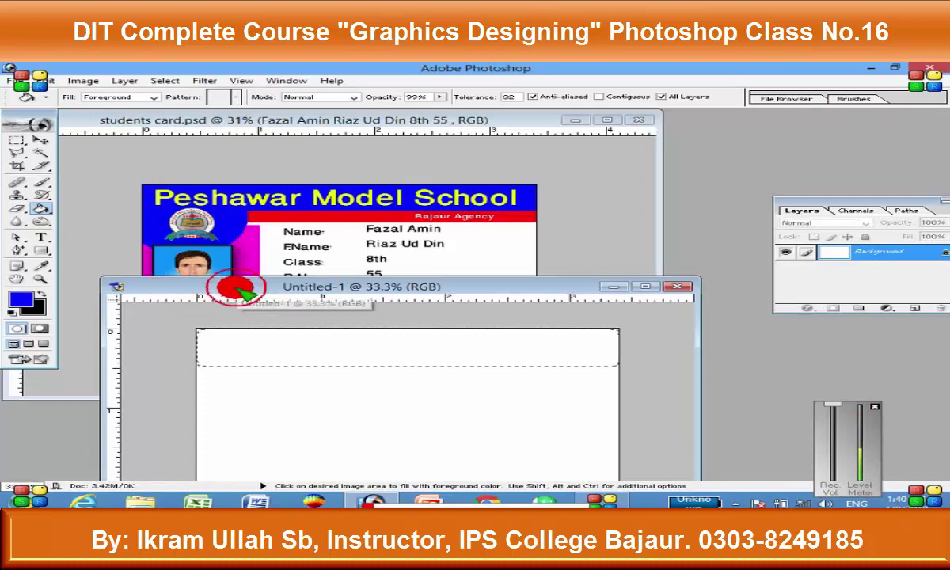
drag(234, 291, 234, 206)
click(41, 140)
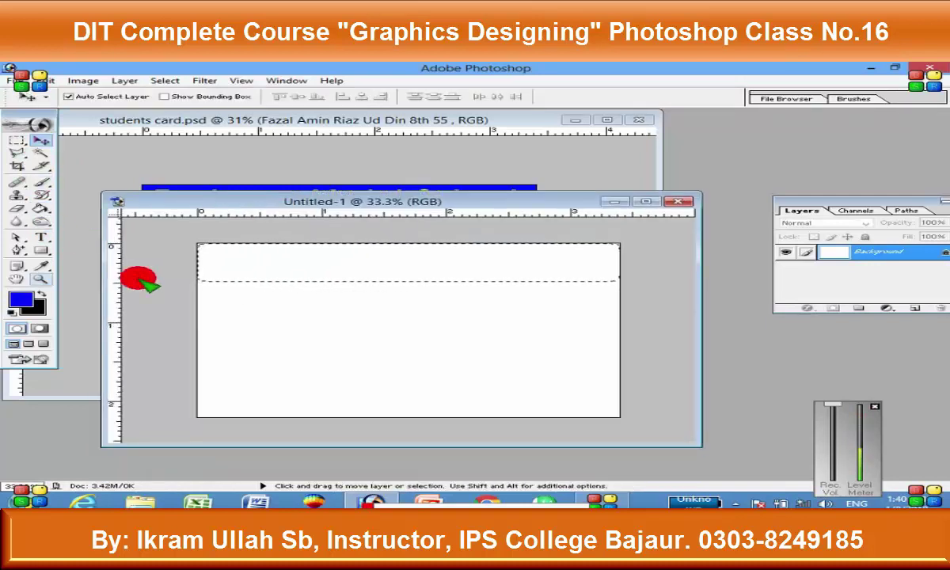
click(17, 140)
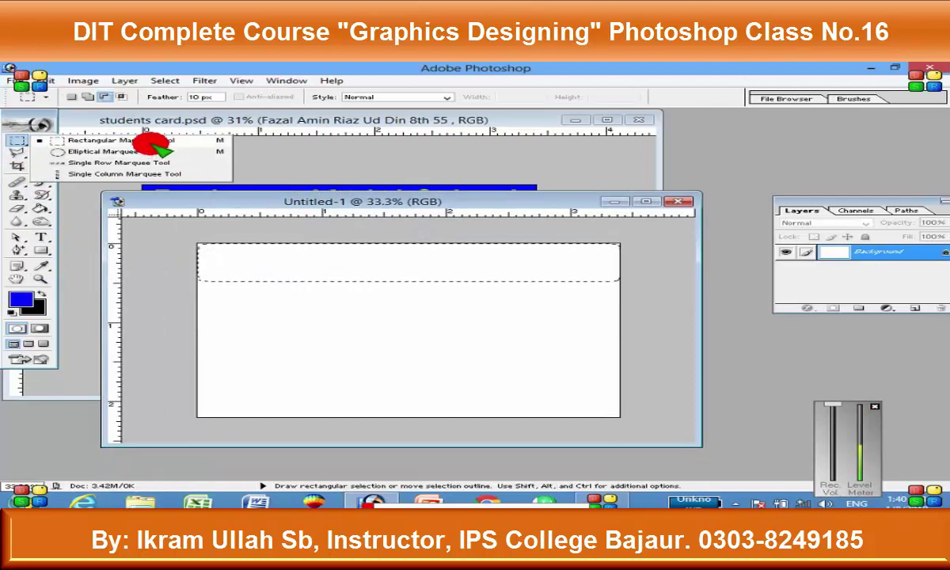
click(111, 142)
key(alt)
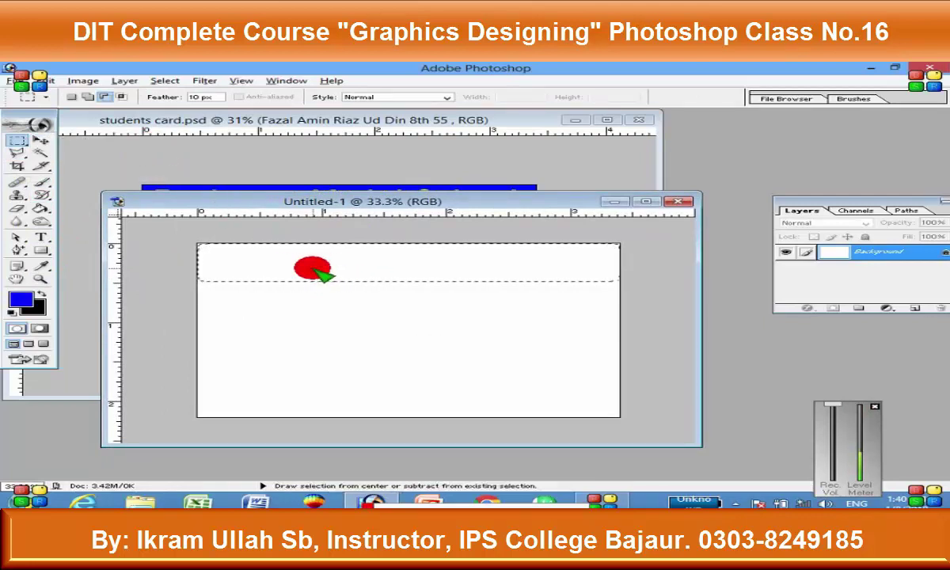
key(alt+BackSpace)
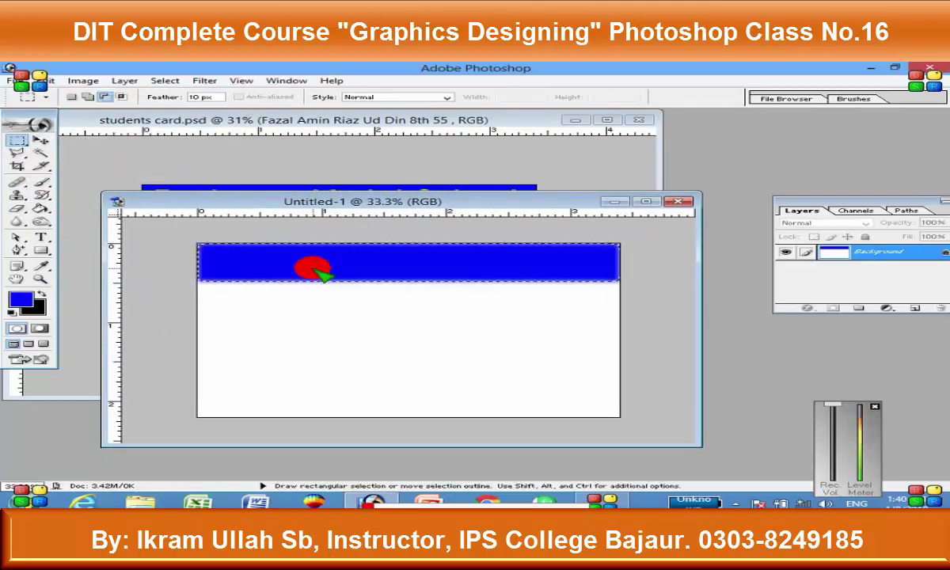
key(ctrl)
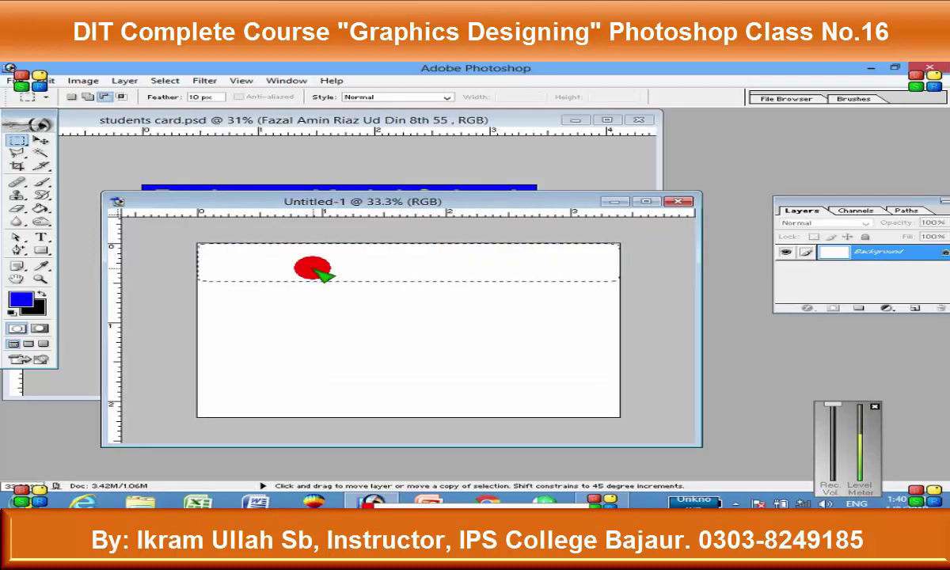
click(154, 95)
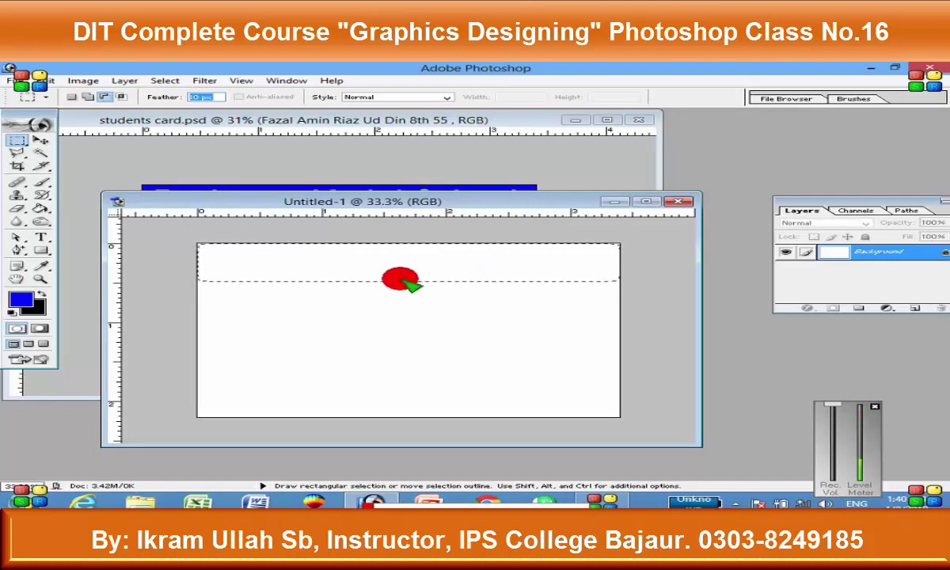
key(alt+BackSpace)
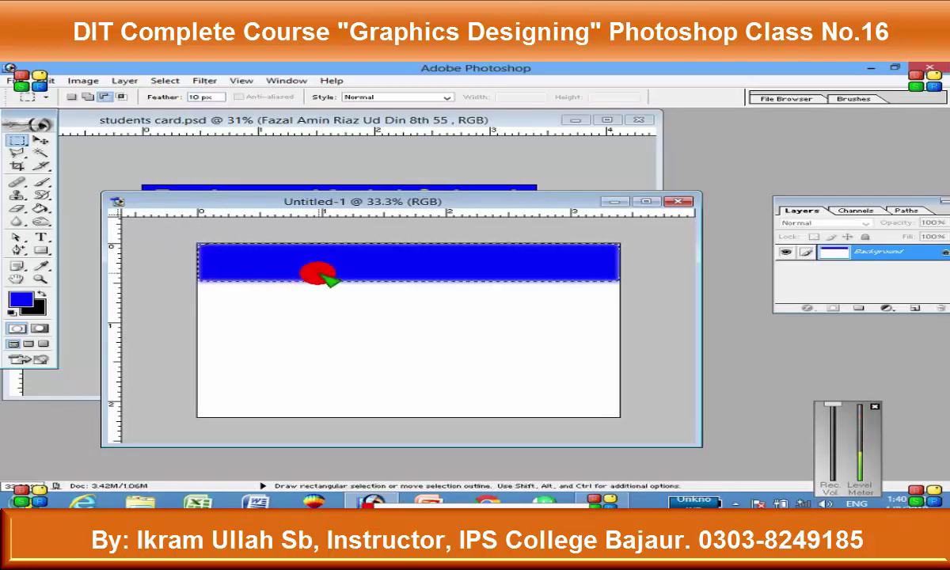
key(ctrl+d)
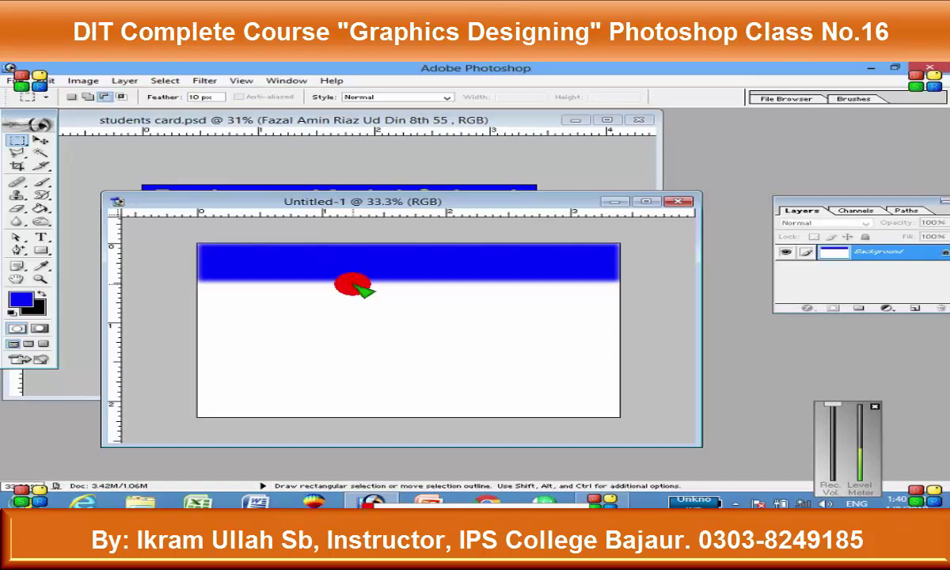
key(ctrl+plus)
key(ctrl+plus)
key(ctrl+plus)
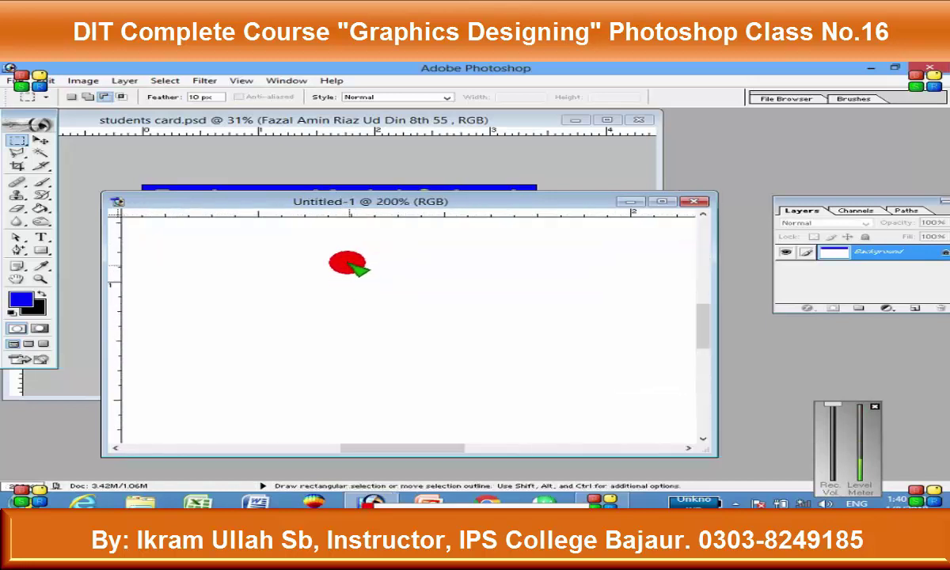
drag(360, 291, 356, 331)
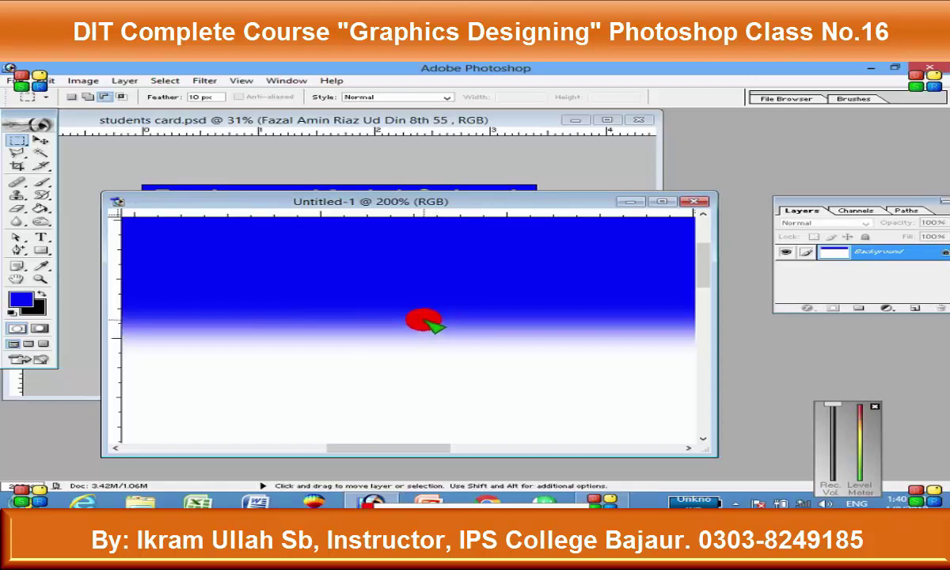
key(ctrl+minus)
key(ctrl+minus)
key(ctrl+minus)
key(ctrl+minus)
key(ctrl+minus)
key(v)
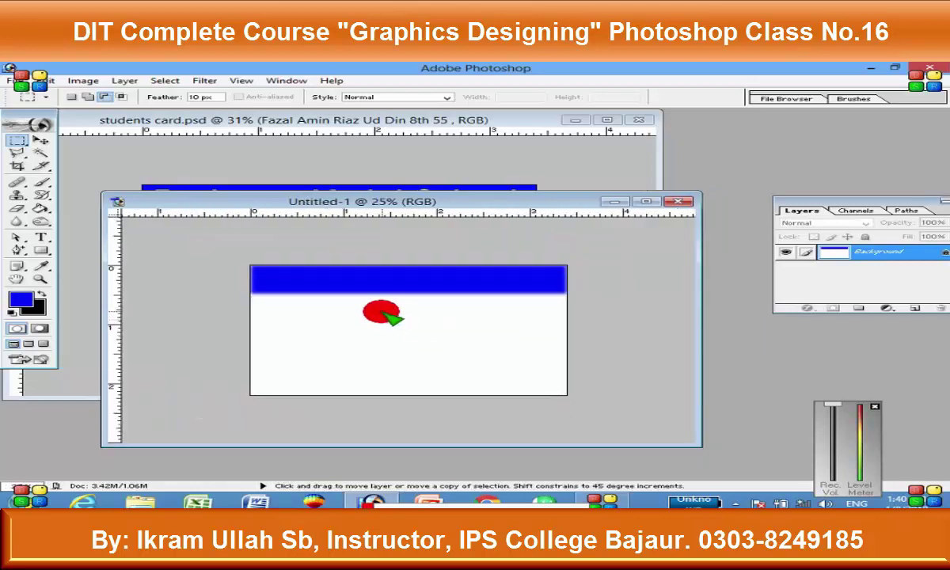
key(ctrl+z)
key(m)
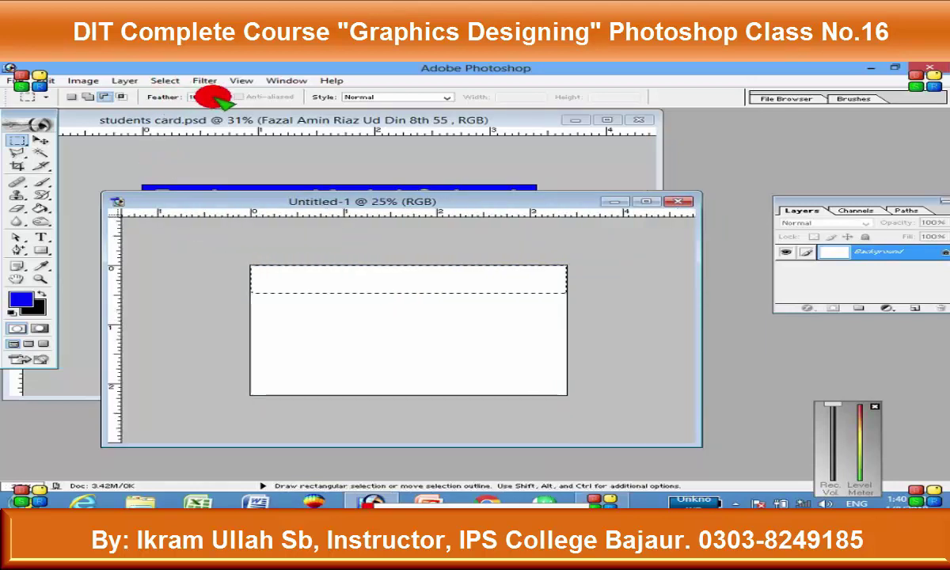
Try selecting the top strip, dismiss the selection warnings, and move Untitled-1 aside
click(180, 97)
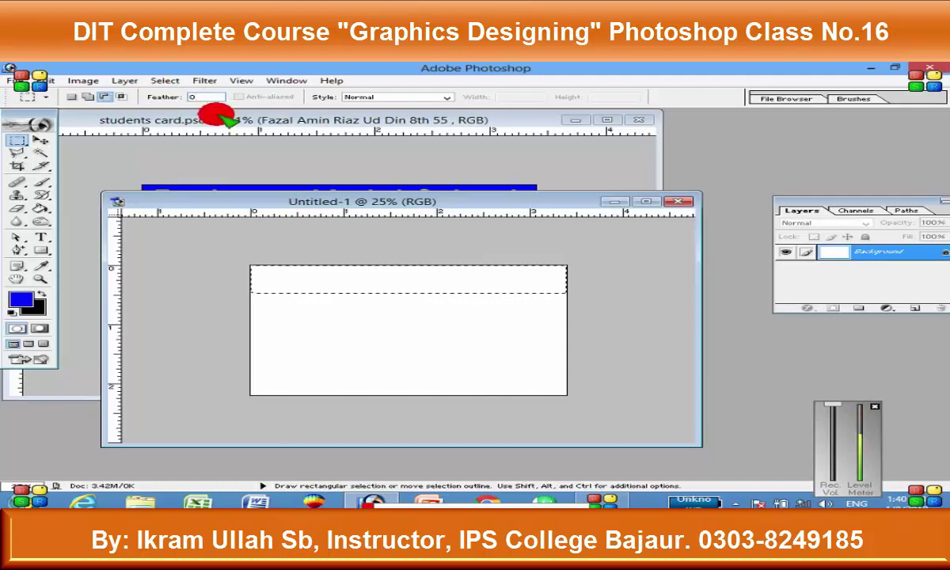
drag(251, 266, 594, 294)
click(452, 232)
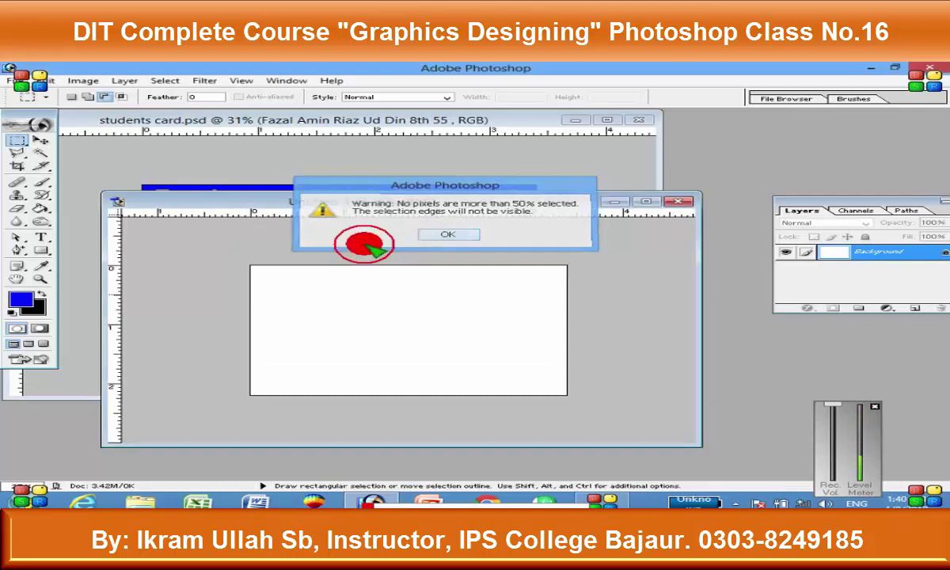
mouse_move(243, 255)
mouse_down()
mouse_move(589, 288)
mouse_move(563, 282)
mouse_up()
click(449, 234)
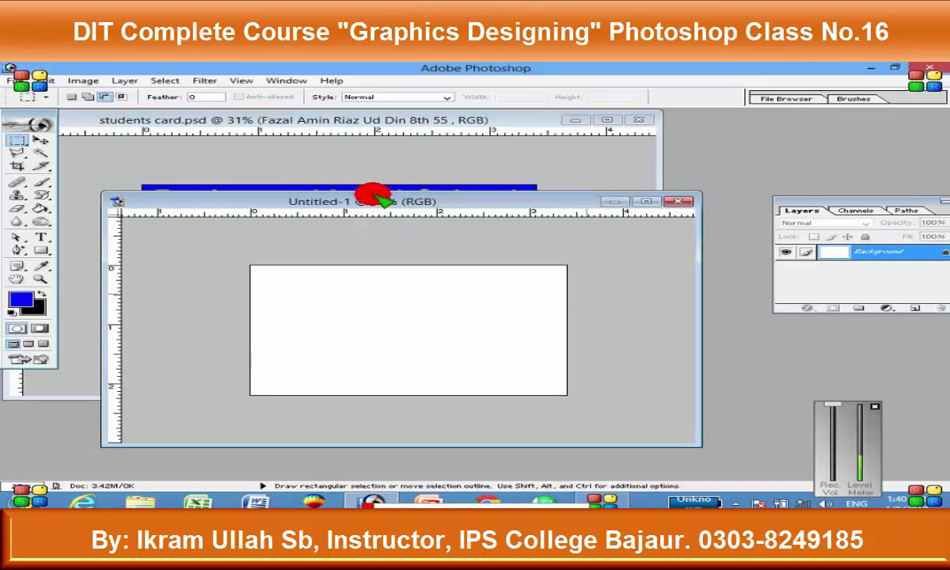
mouse_move(365, 210)
mouse_down()
mouse_move(360, 314)
mouse_move(363, 148)
mouse_up()
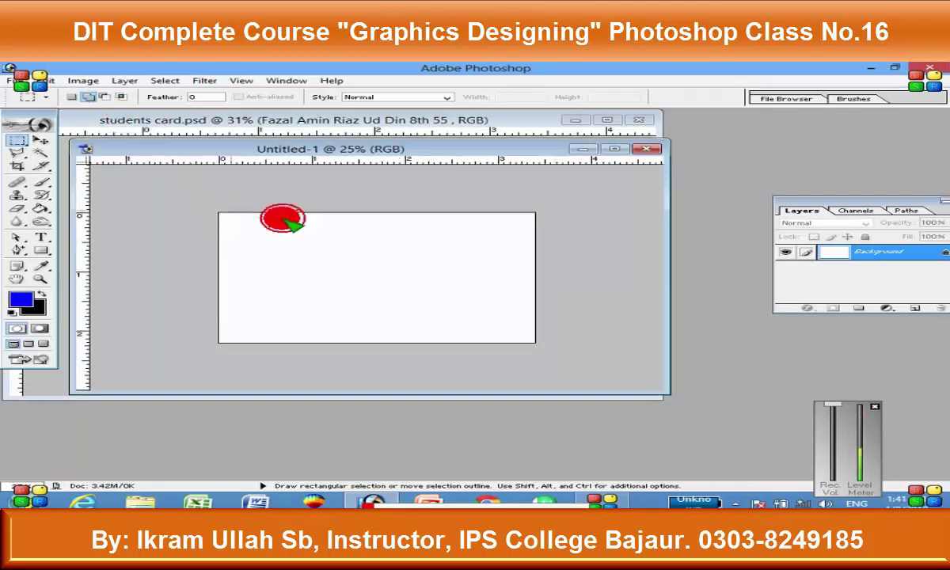
Select the top strip, undo a trial black fill, and zoom in slightly
drag(522, 244, 545, 245)
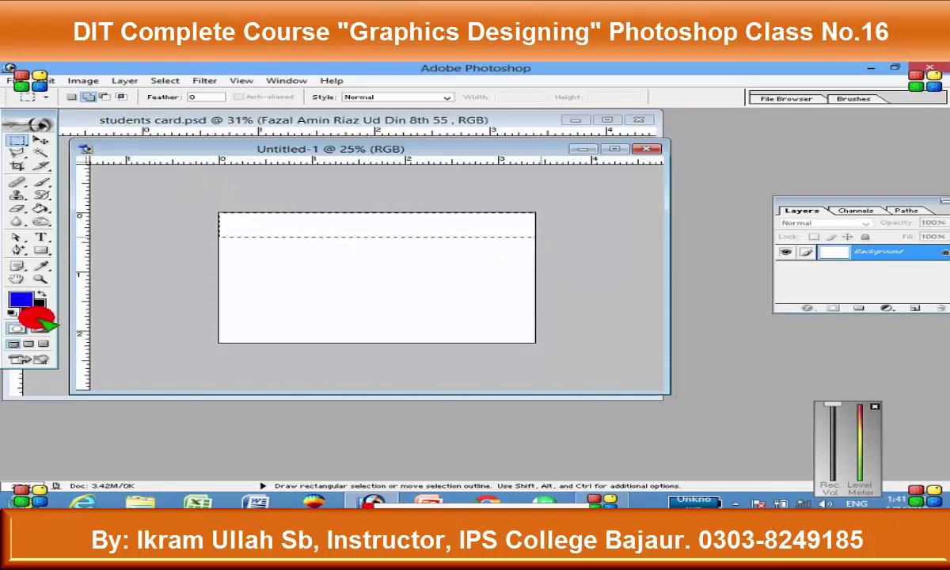
key(v)
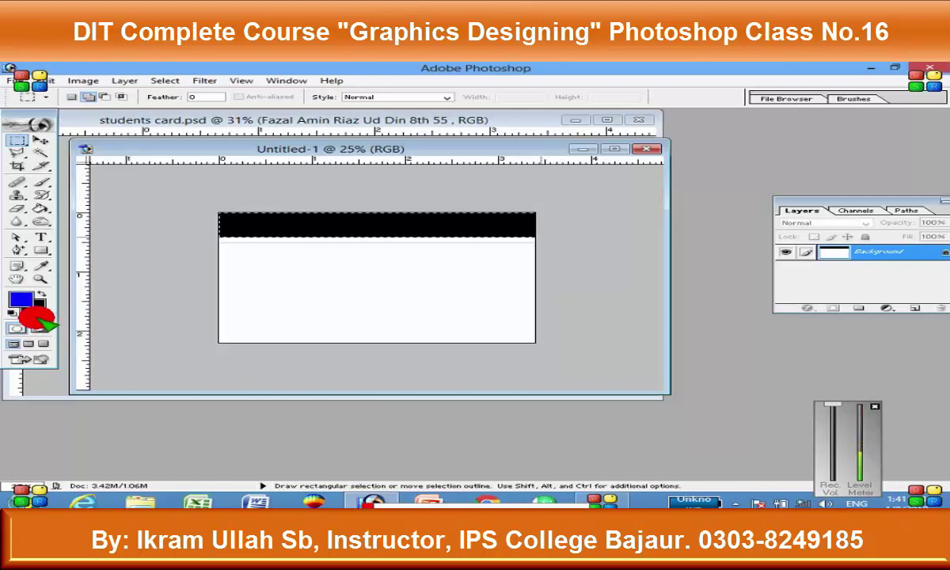
key(ctrl+alt+z)
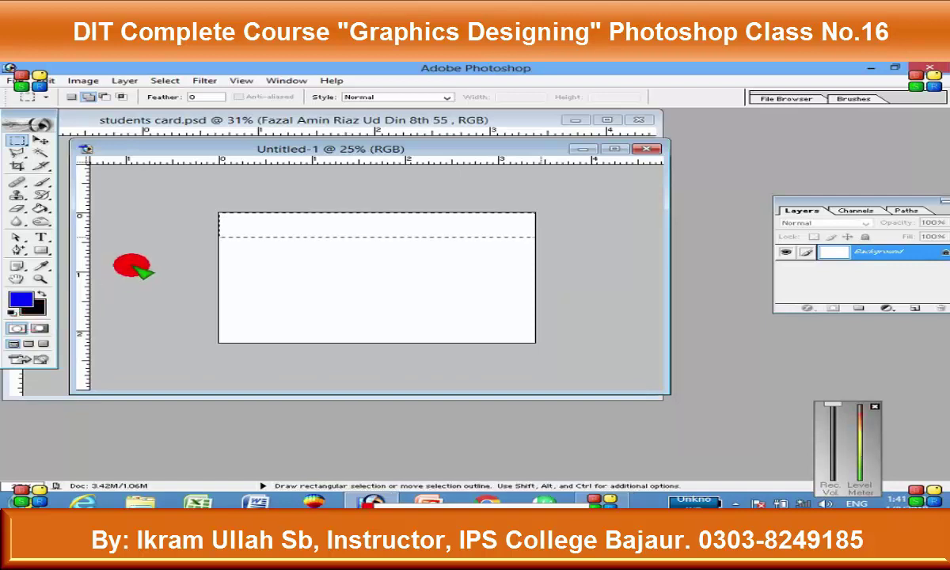
key(ctrl+plus)
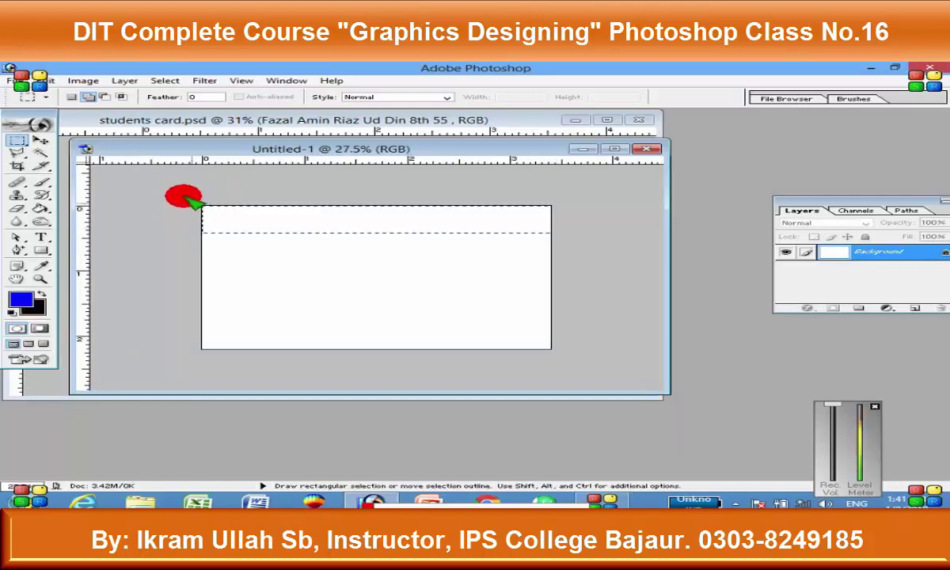
Set Feather to 0 px and fill a band across the card's top with blue
click(76, 97)
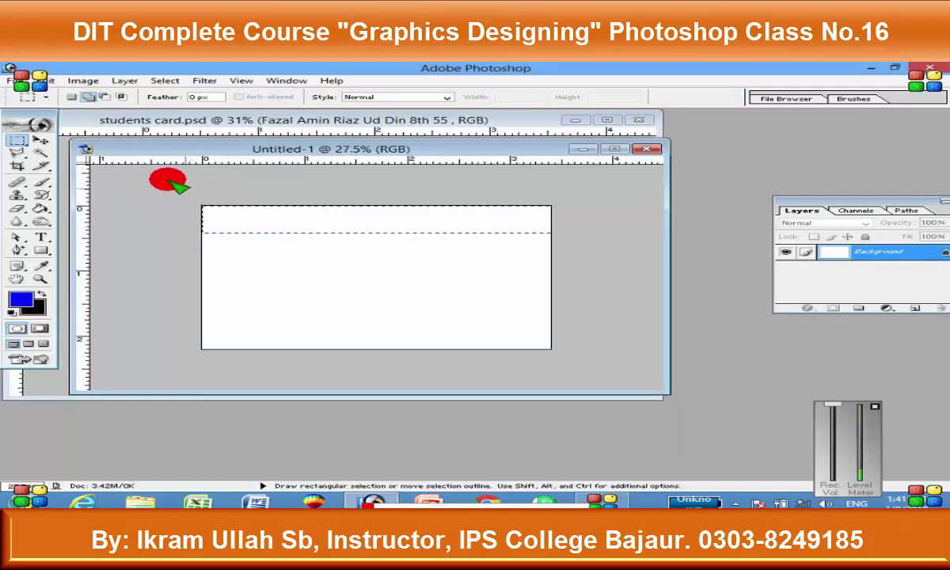
click(72, 96)
click(180, 192)
drag(182, 202, 589, 238)
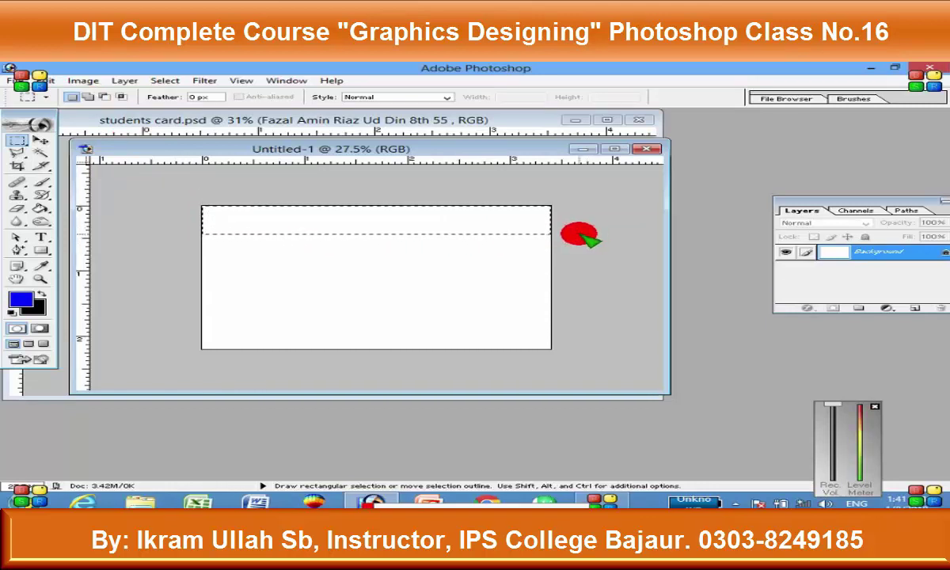
key(alt+BackSpace)
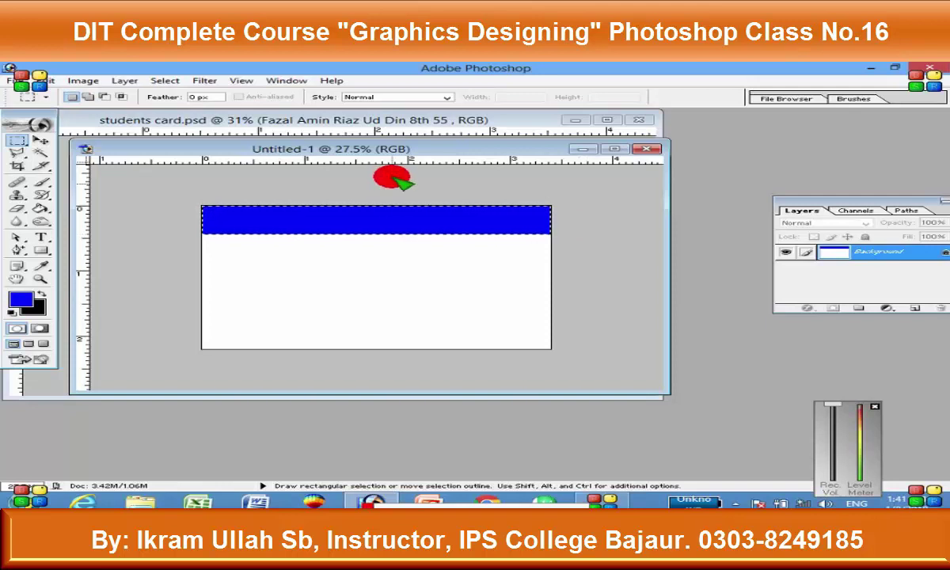
mouse_move(318, 149)
mouse_down()
mouse_move(535, 248)
mouse_move(376, 303)
mouse_move(320, 270)
mouse_move(315, 316)
mouse_move(328, 356)
mouse_move(295, 178)
mouse_up()
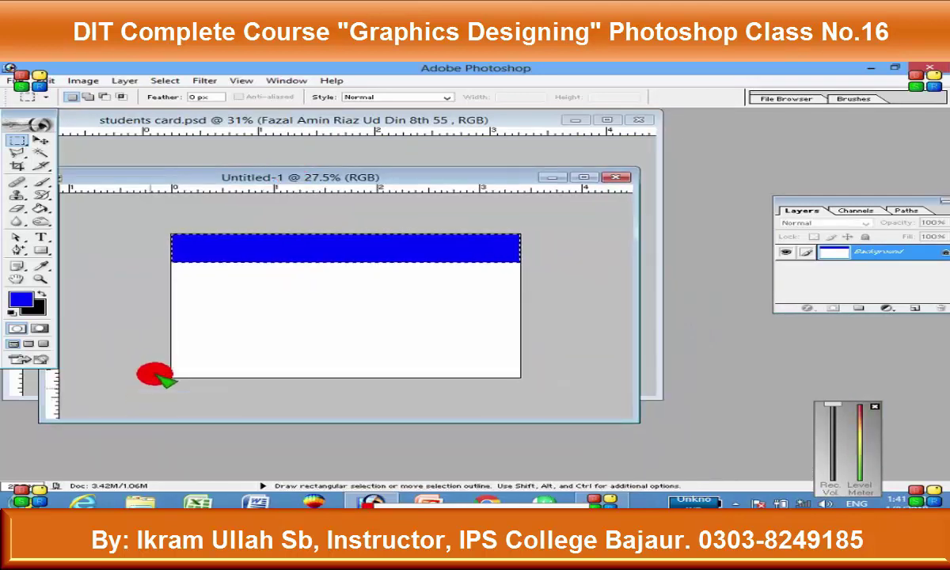
Deselect, fill a matching blue band along the card's bottom, and zoom in
key(ctrl+d)
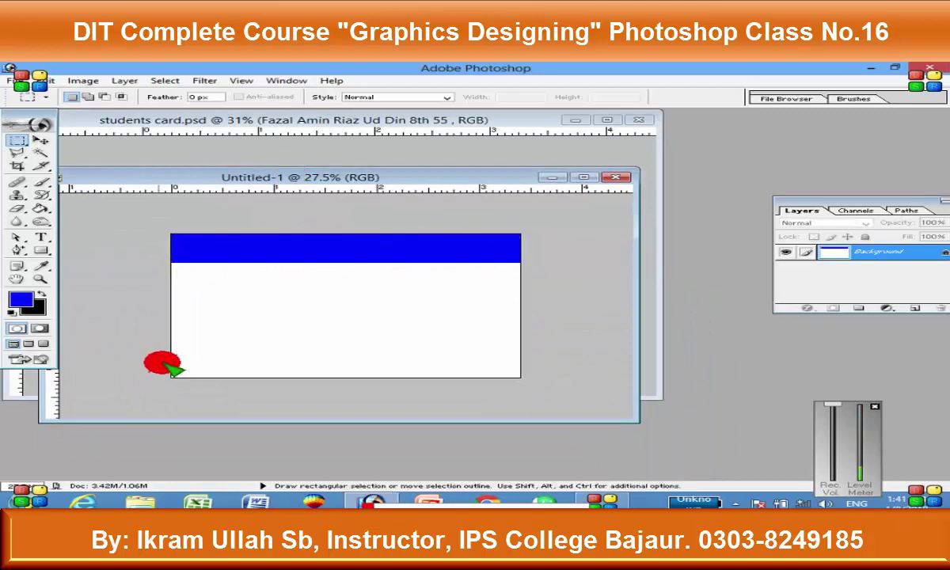
drag(163, 364, 545, 384)
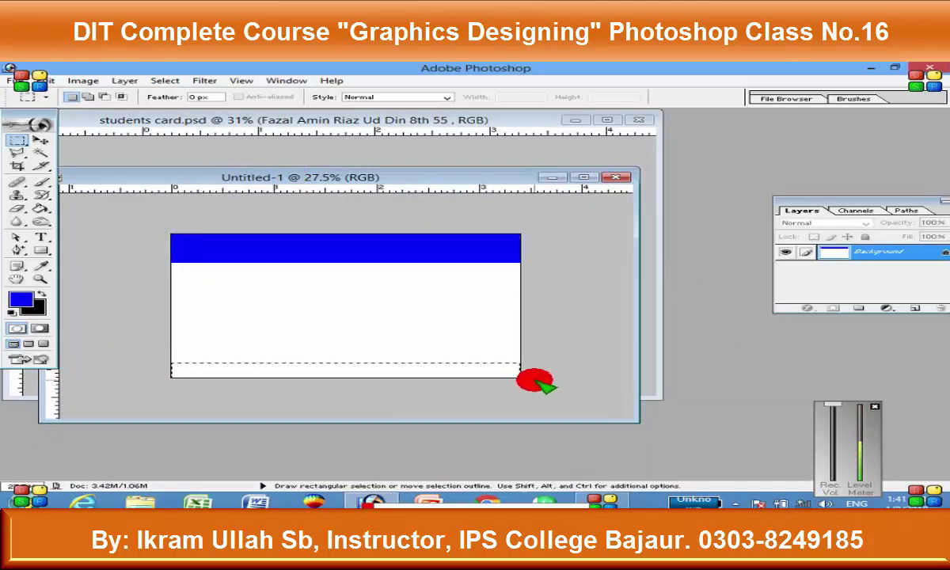
key(alt+BackSpace)
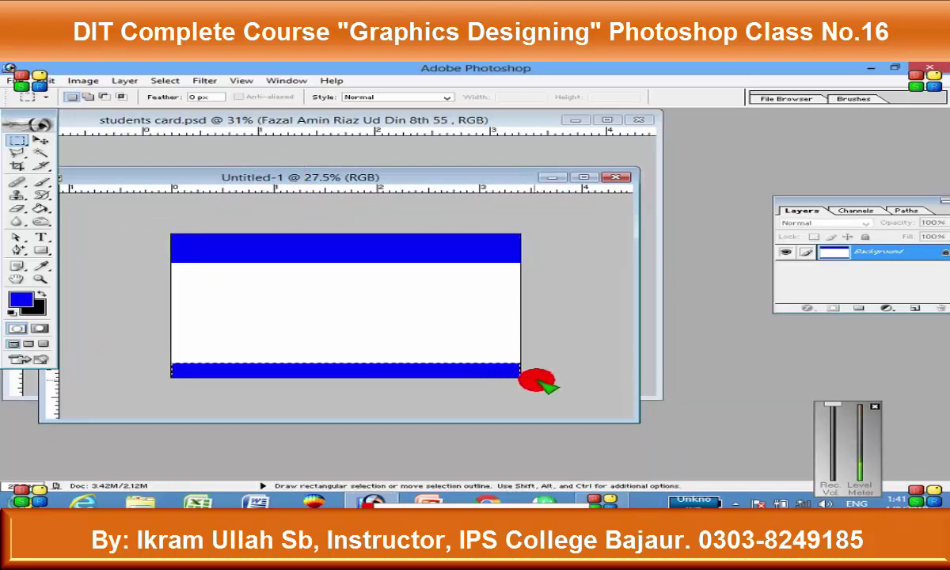
drag(293, 180, 334, 289)
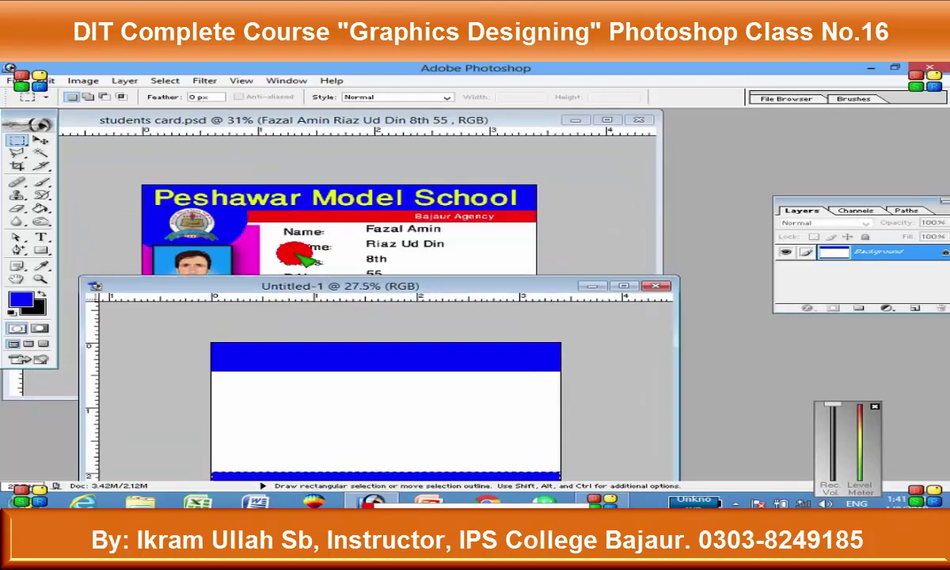
drag(300, 255, 263, 189)
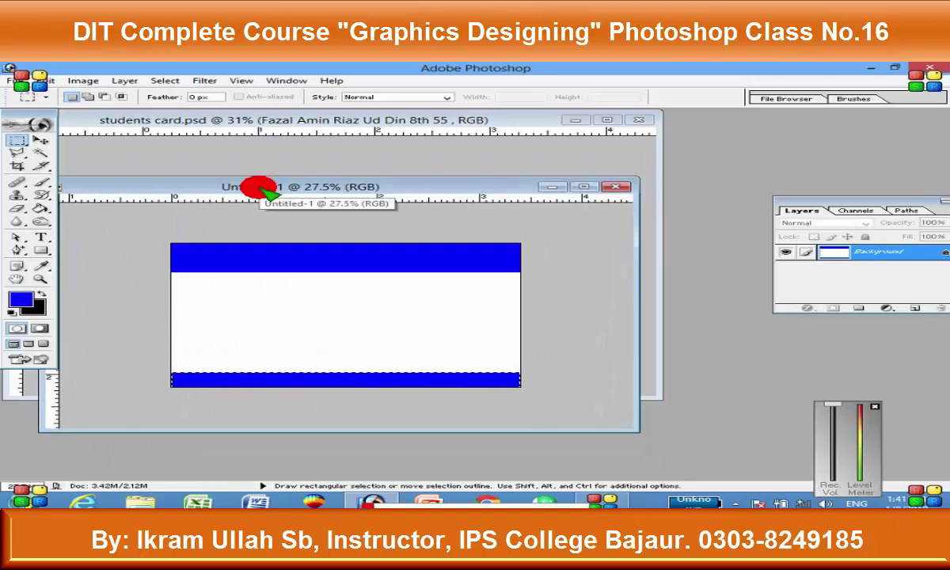
mouse_move(237, 188)
mouse_down()
mouse_move(447, 227)
mouse_move(184, 255)
mouse_up()
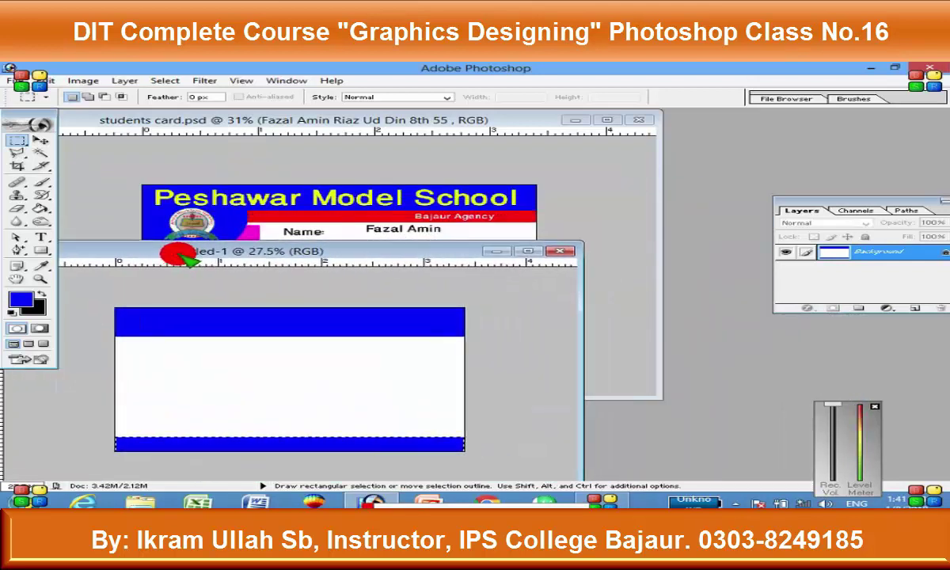
key(ctrl+plus)
key(ctrl+plus)
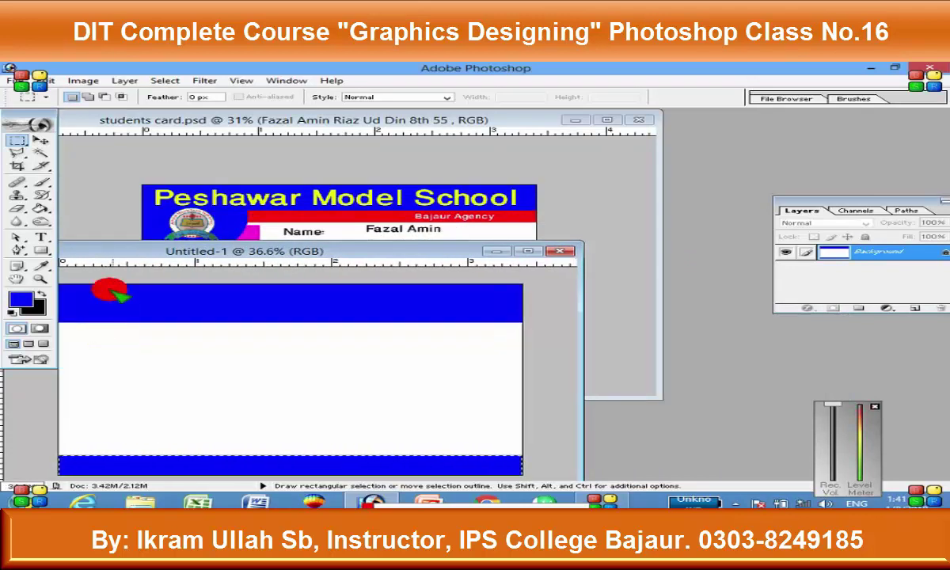
drag(89, 250, 254, 224)
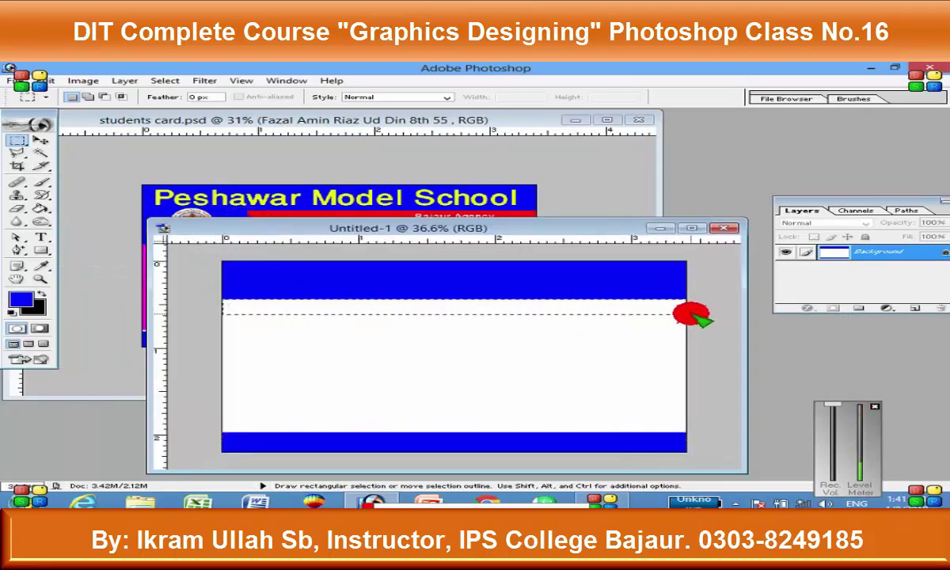
Set the background to pure red, fill the strip with it, and swap the colours
click(33, 315)
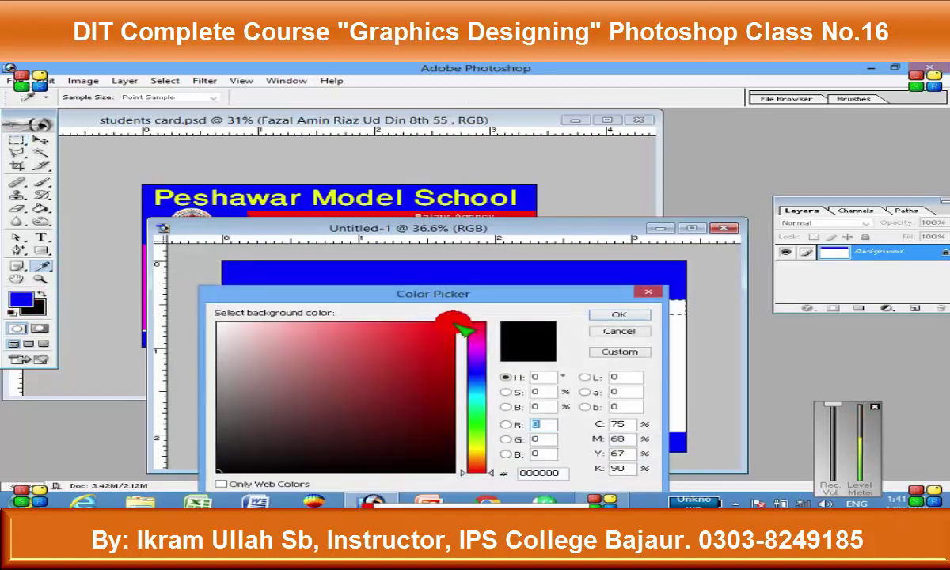
click(454, 323)
click(619, 314)
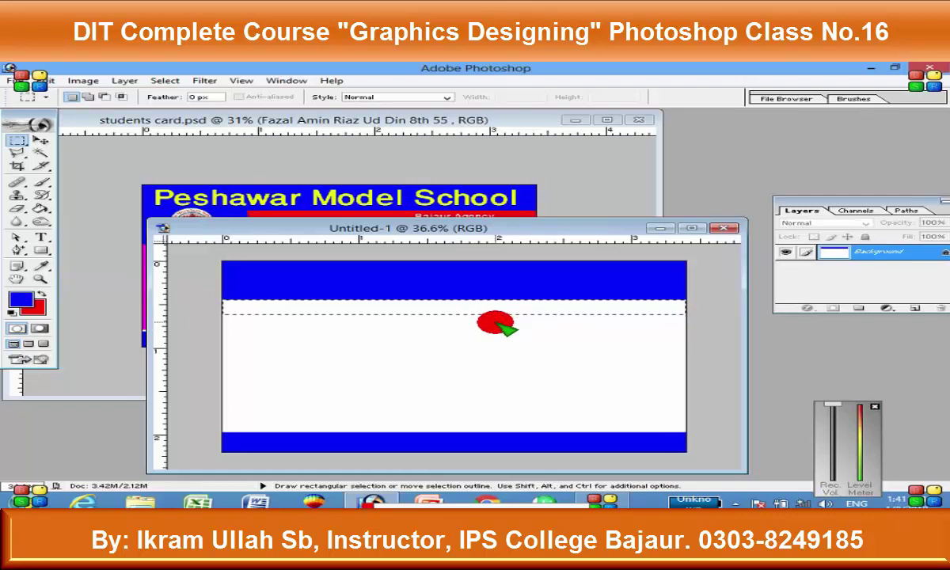
key(ctrl)
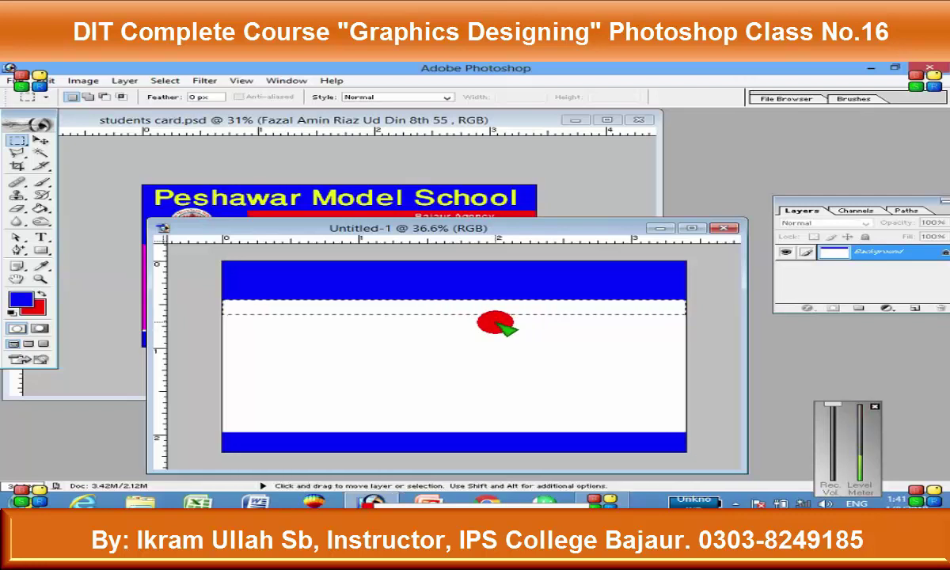
key(ctrl+BackSpace)
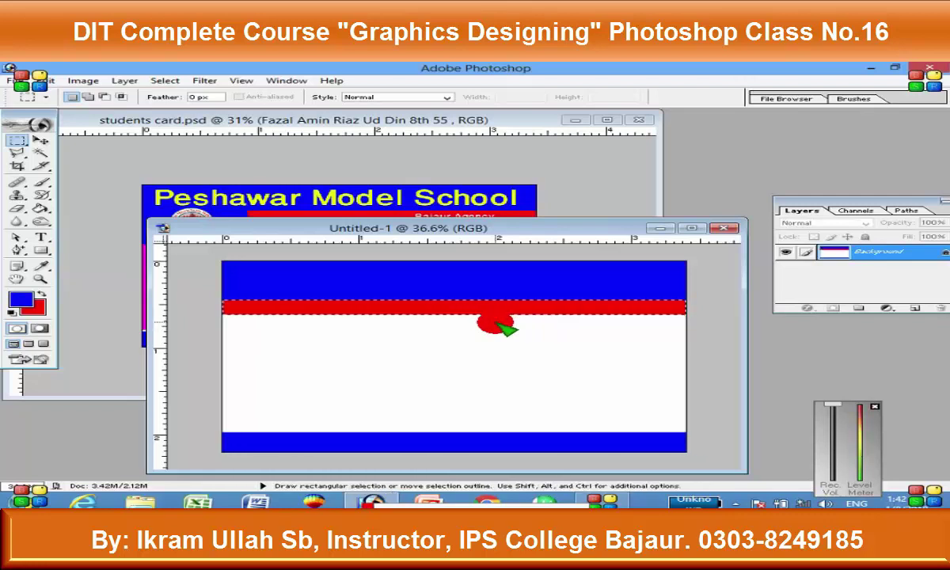
key(x)
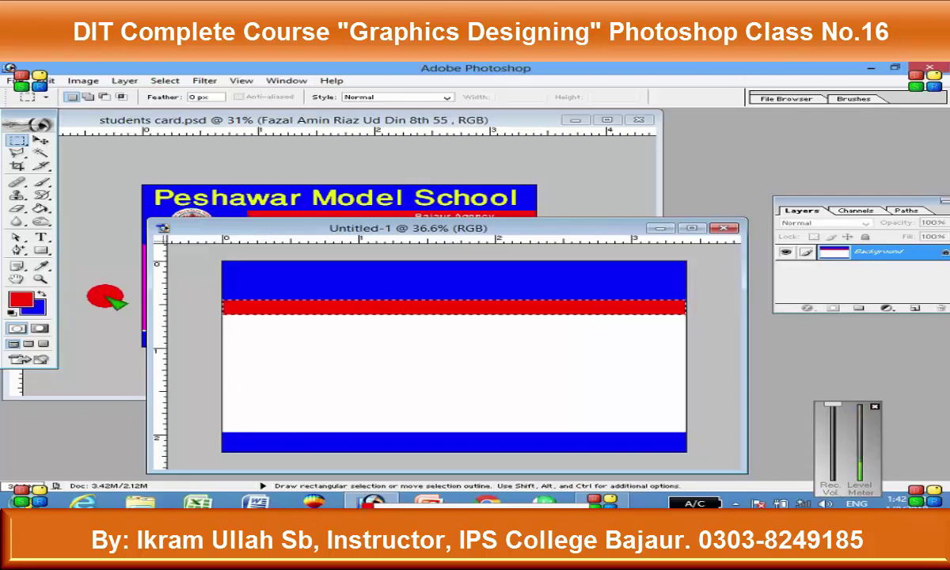
Fill a large elliptical selection at the card's top-left corner with blue
mouse_move(264, 228)
mouse_down()
mouse_move(477, 201)
mouse_move(377, 243)
mouse_up()
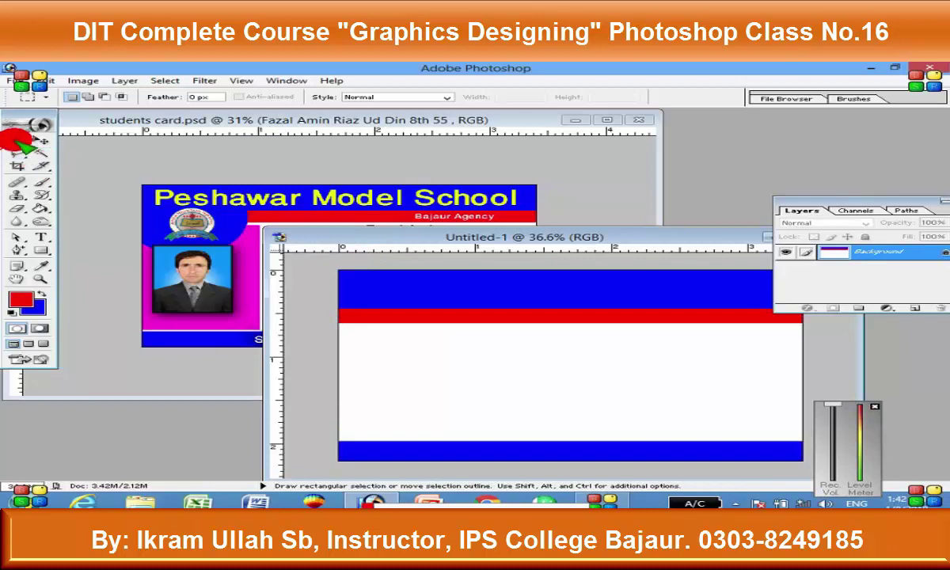
drag(17, 140, 44, 153)
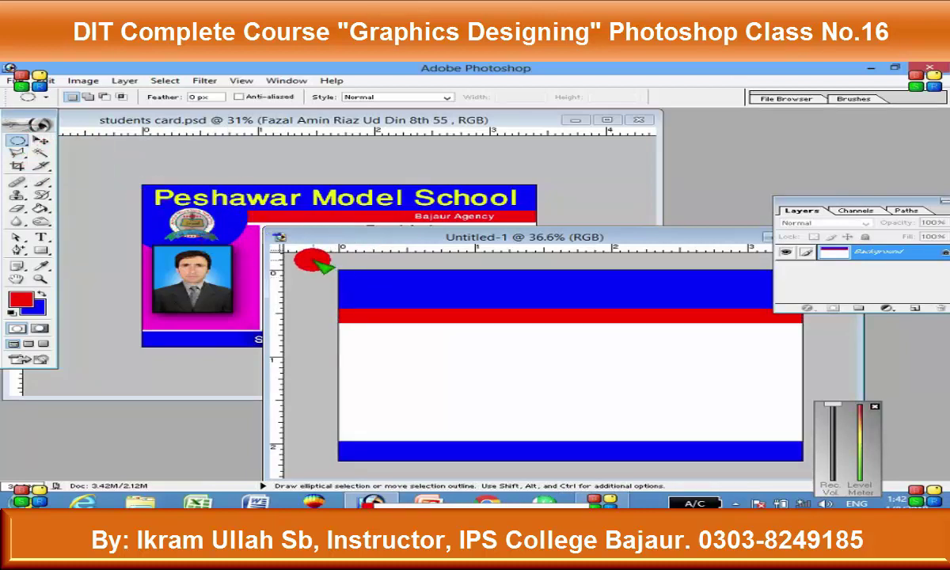
drag(314, 259, 455, 368)
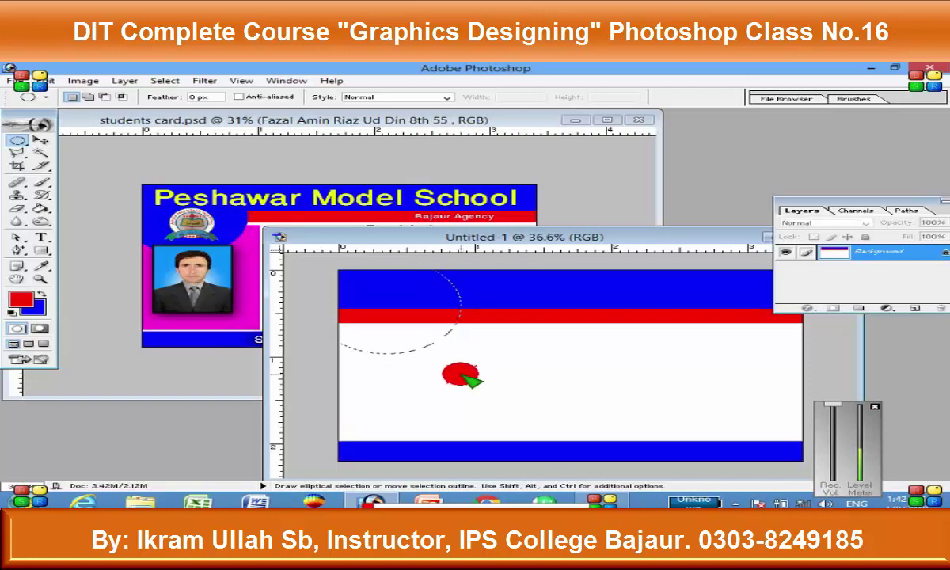
drag(468, 376, 477, 386)
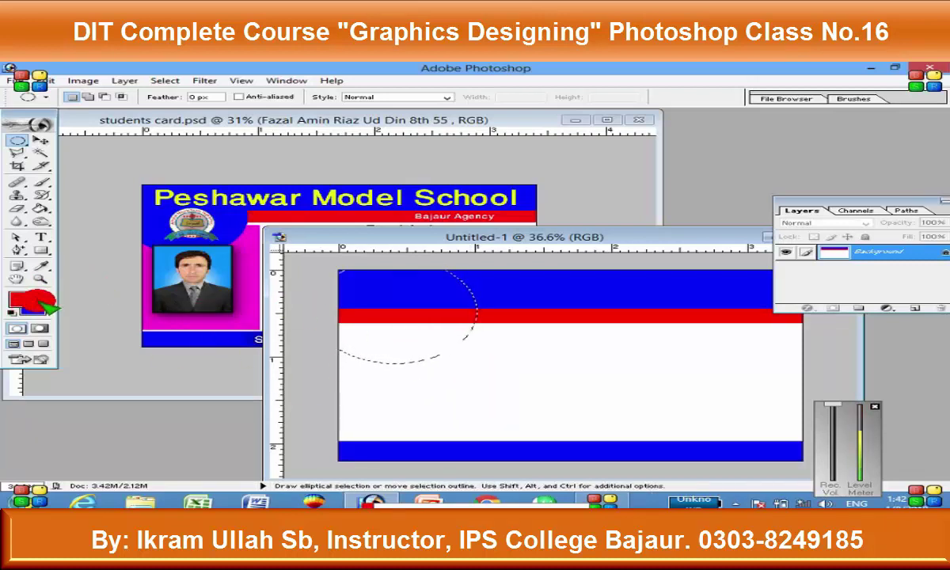
key(alt+BackSpace)
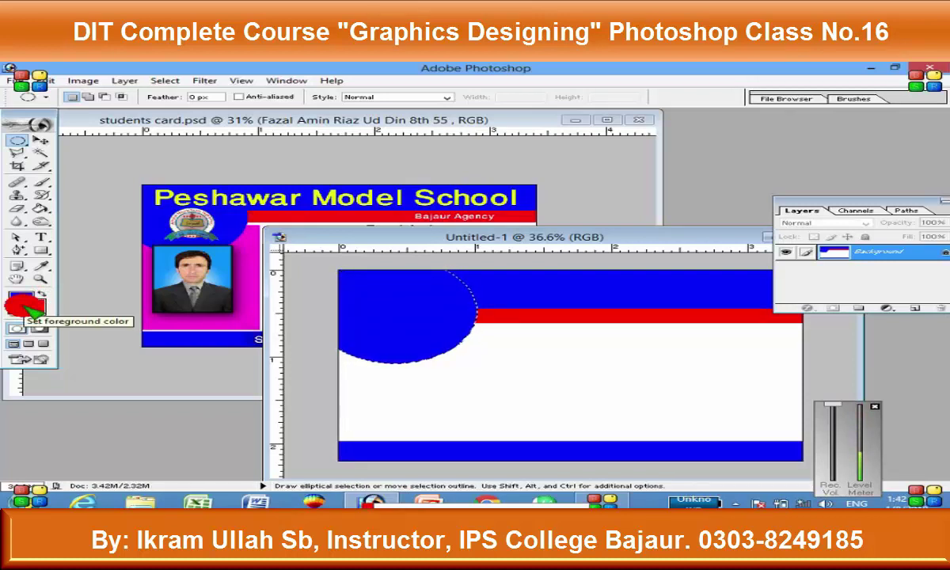
key(ctrl)
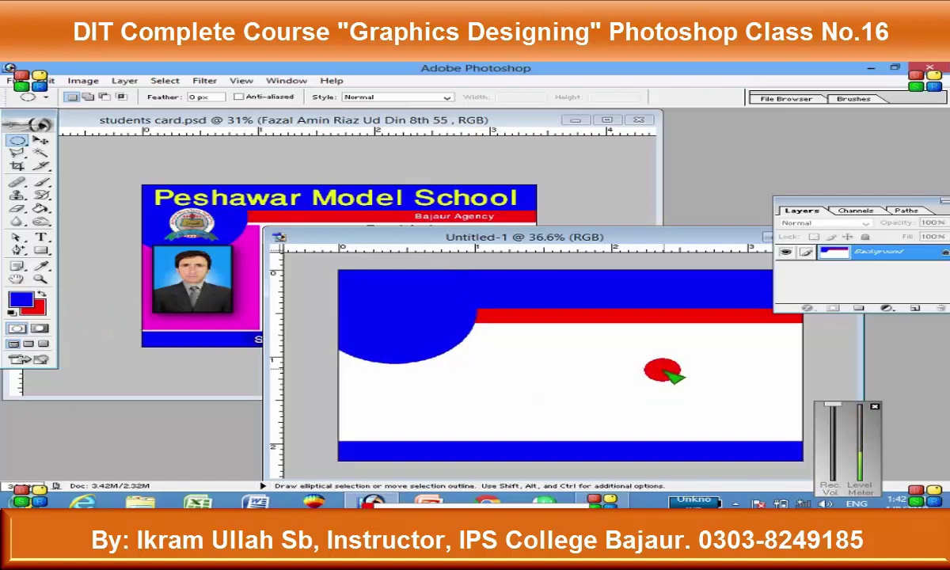
drag(497, 236, 526, 174)
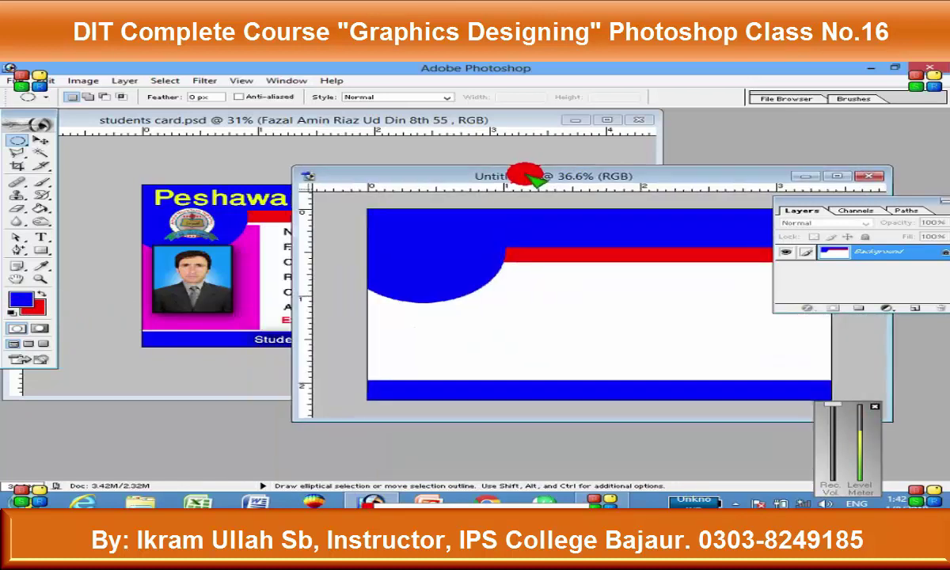
Select a rectangle on the card's left side, subtracting the semicircle with Magic Wand
drag(17, 140, 32, 131)
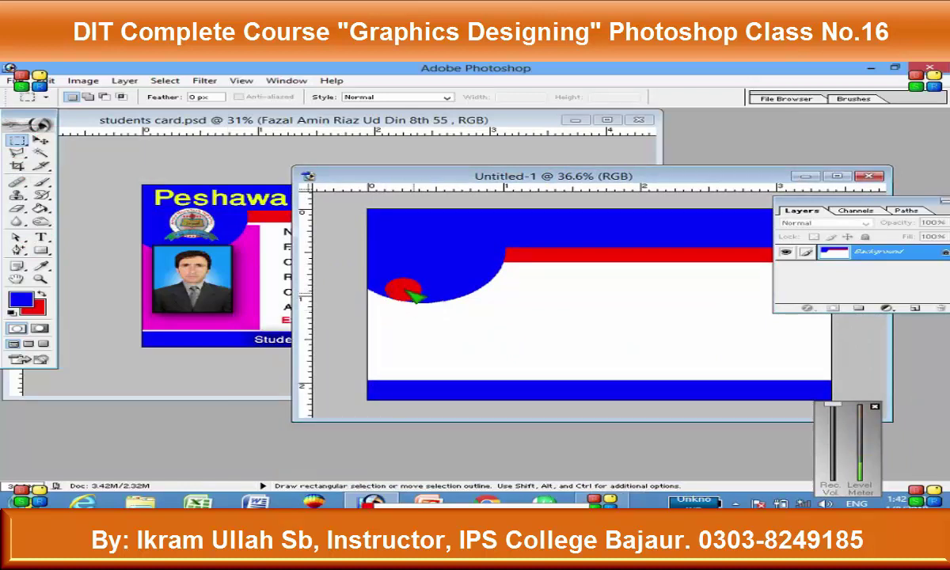
drag(475, 308, 507, 360)
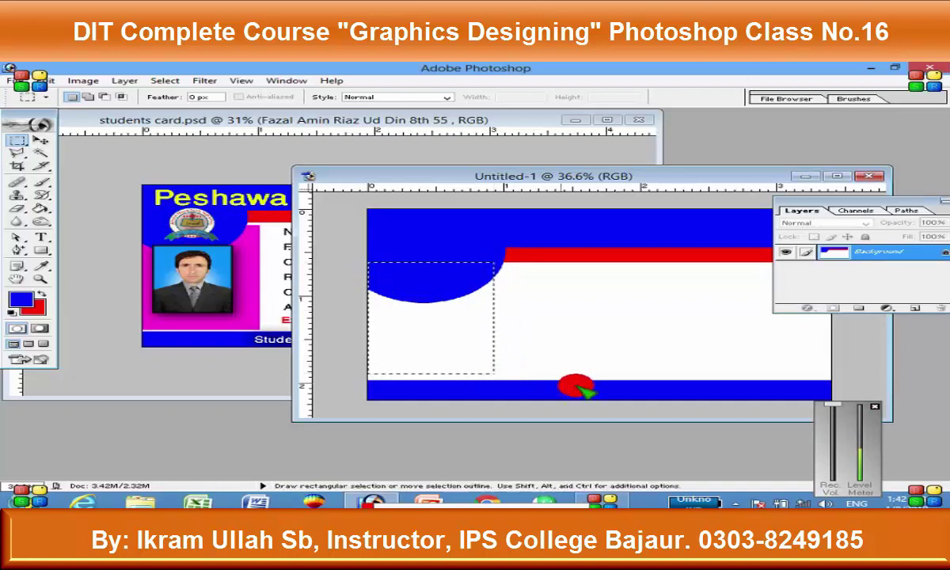
key(v)
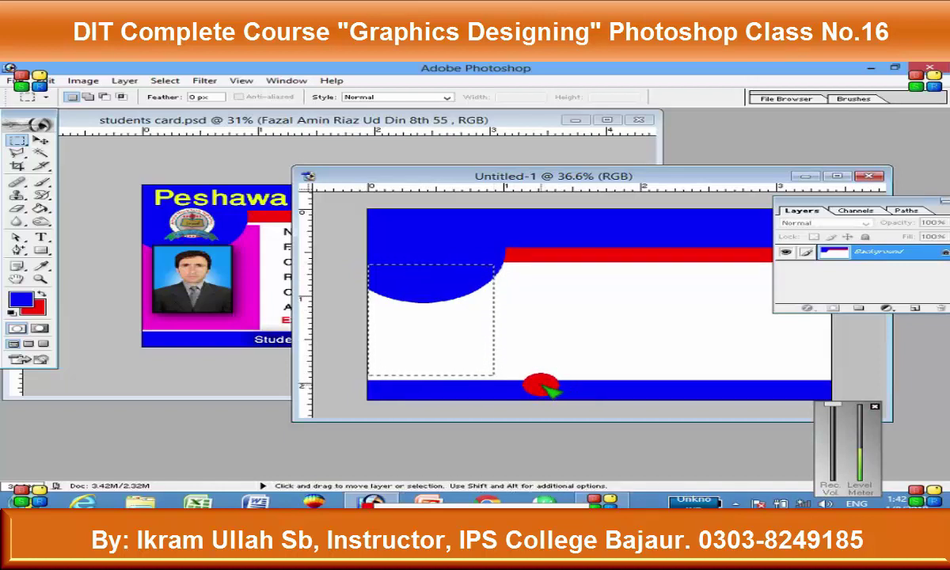
key(m)
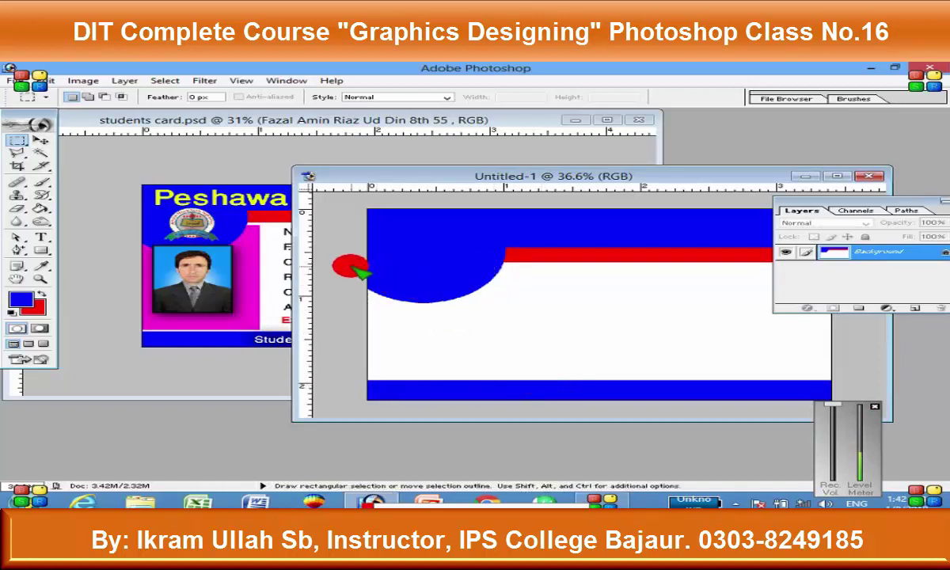
drag(352, 268, 504, 354)
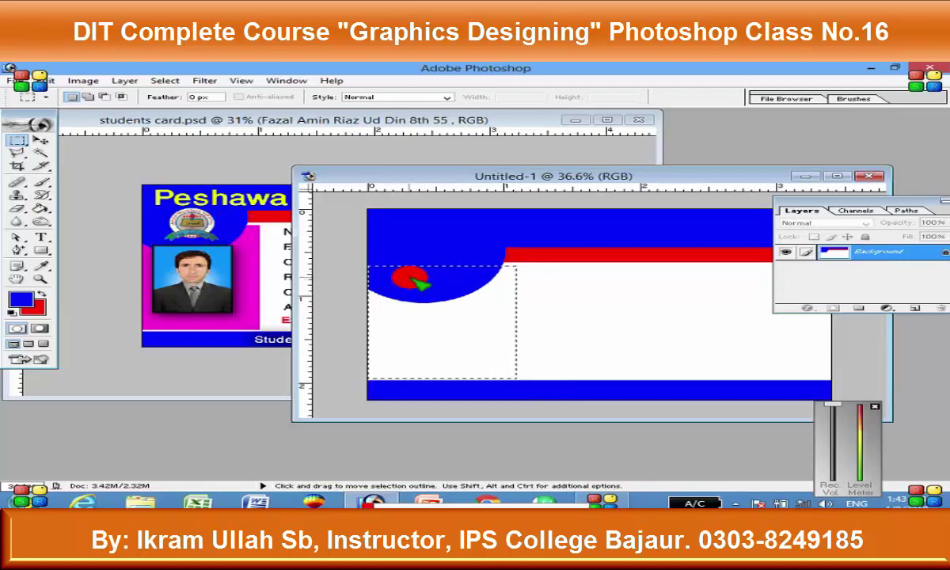
click(42, 151)
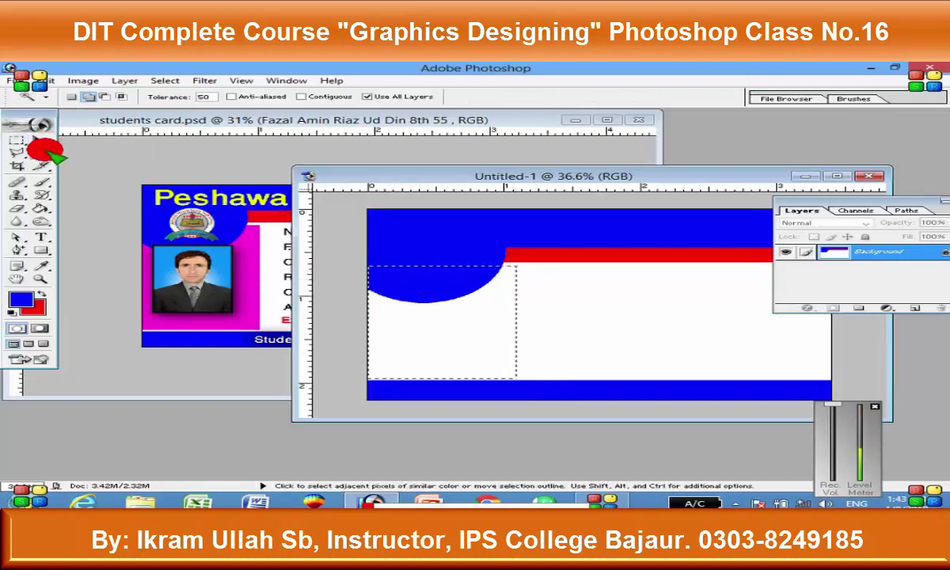
click(108, 98)
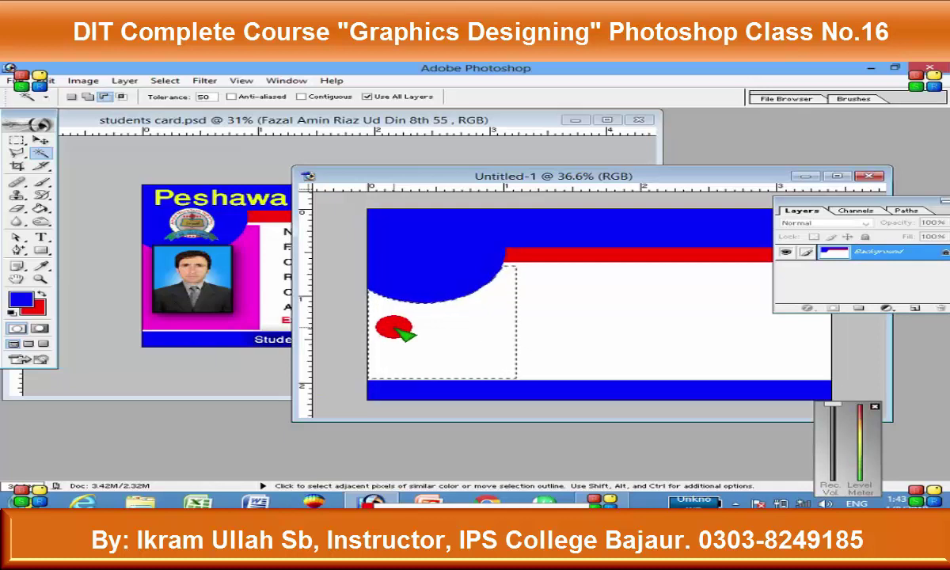
Set the background colour to magenta, fill the selection, and deselect
click(37, 309)
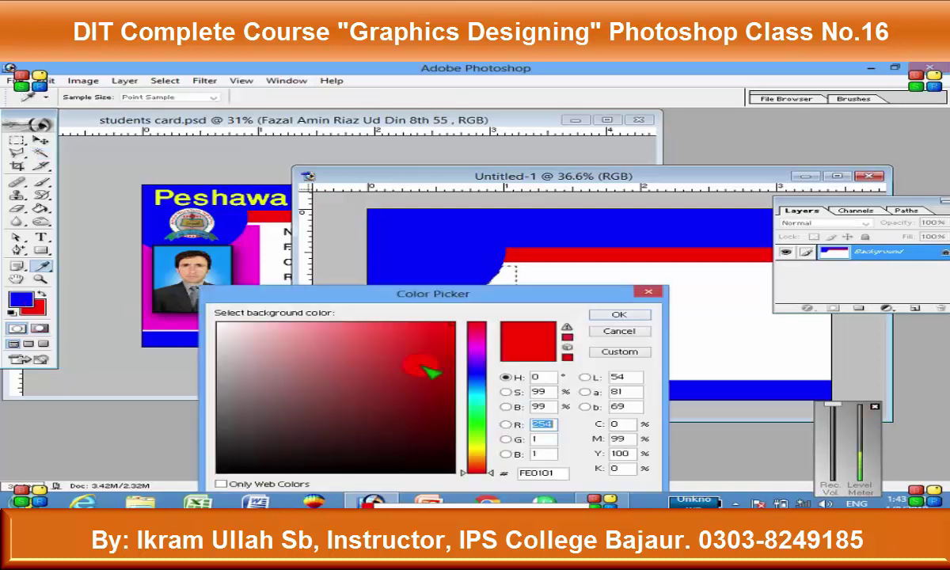
click(476, 351)
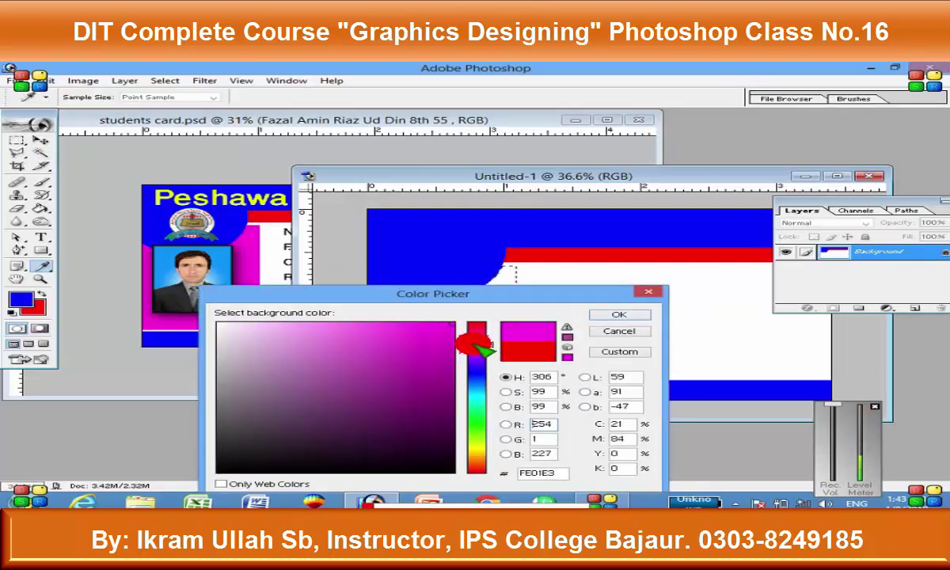
click(619, 314)
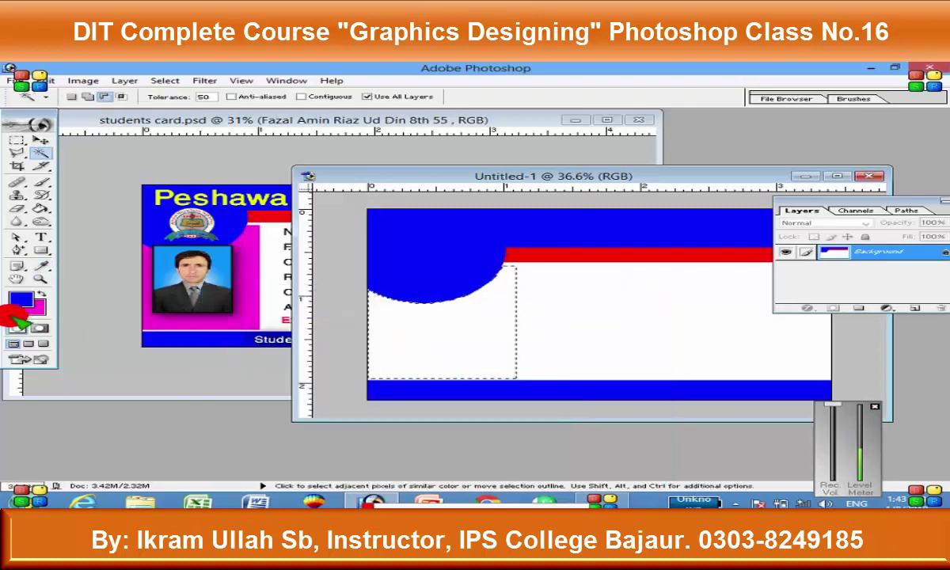
key(ctrl+BackSpace)
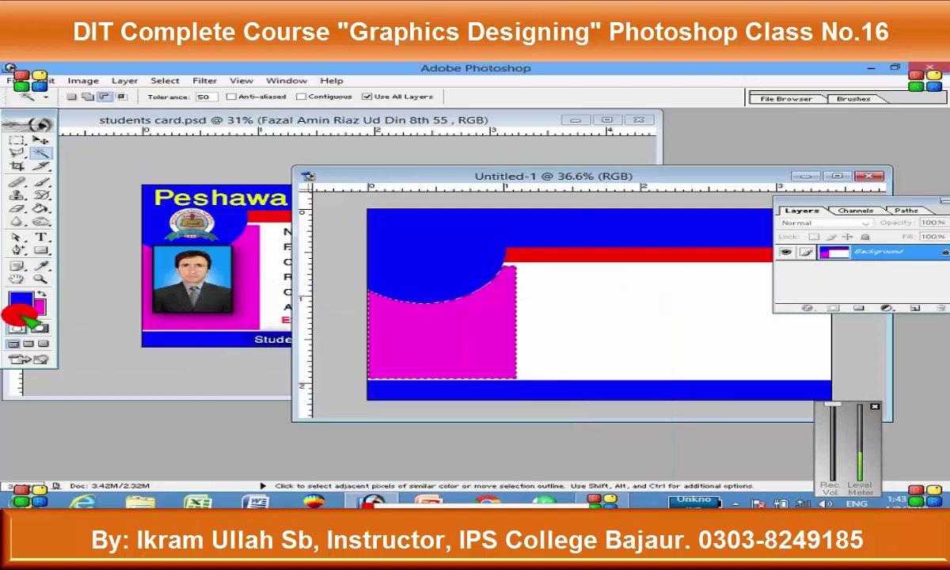
key(ctrl+d)
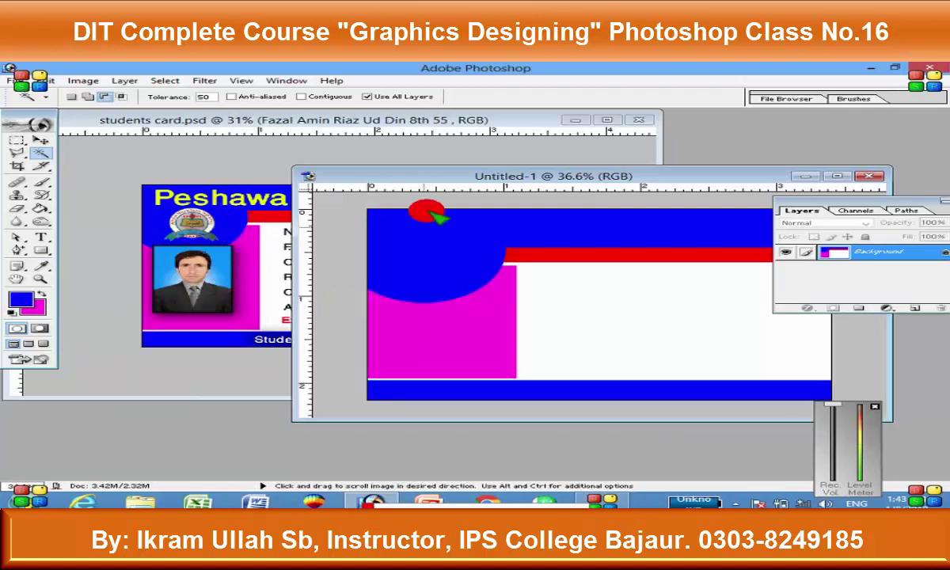
Draw an elliptical selection at the card's lower-right corner and fill it blue
mouse_move(448, 176)
mouse_down()
mouse_move(307, 171)
mouse_move(14, 126)
mouse_up()
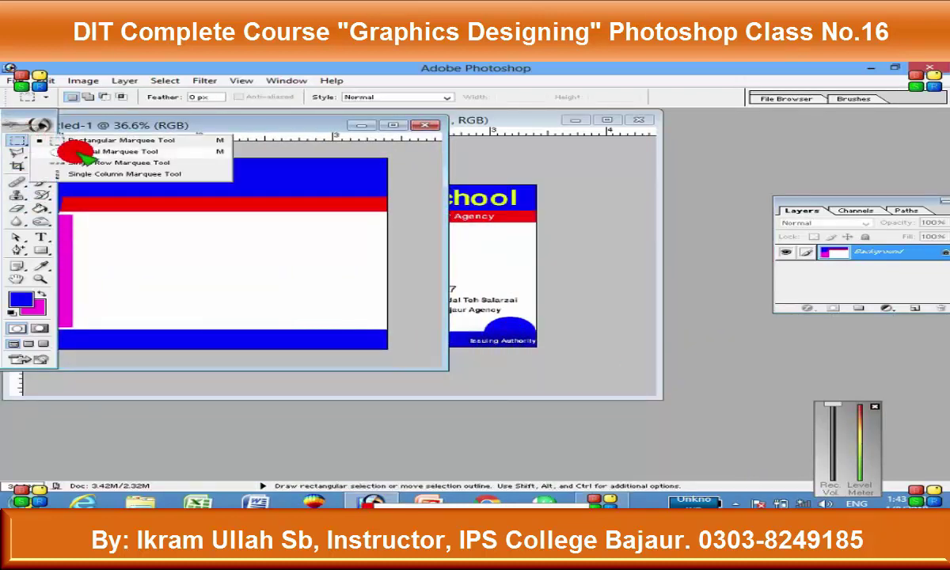
drag(16, 143, 51, 149)
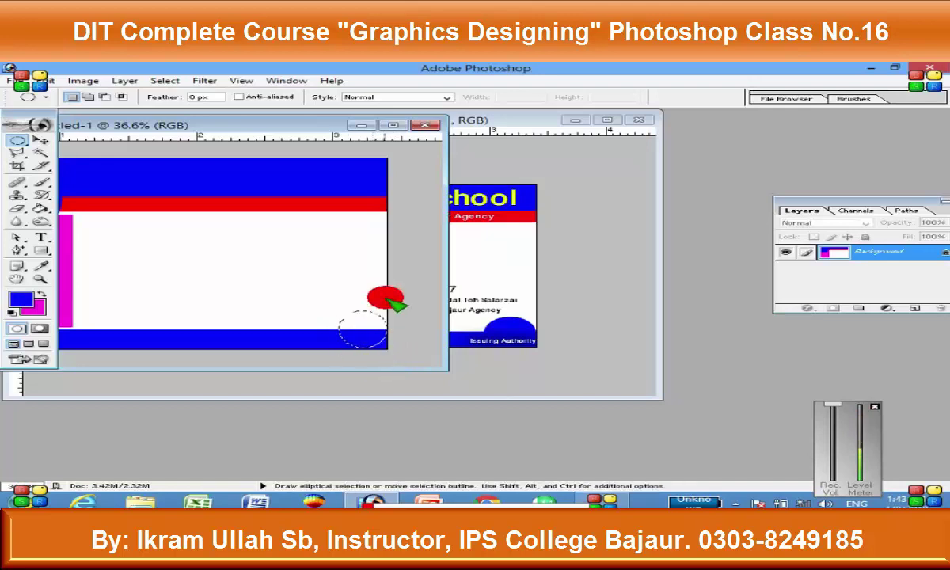
drag(309, 299, 385, 341)
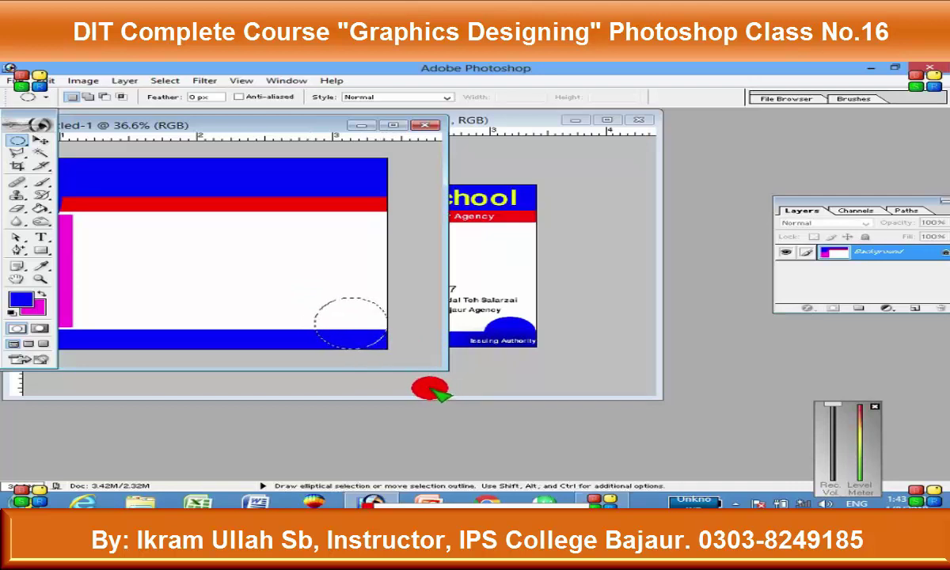
key(alt)
key(alt+BackSpace)
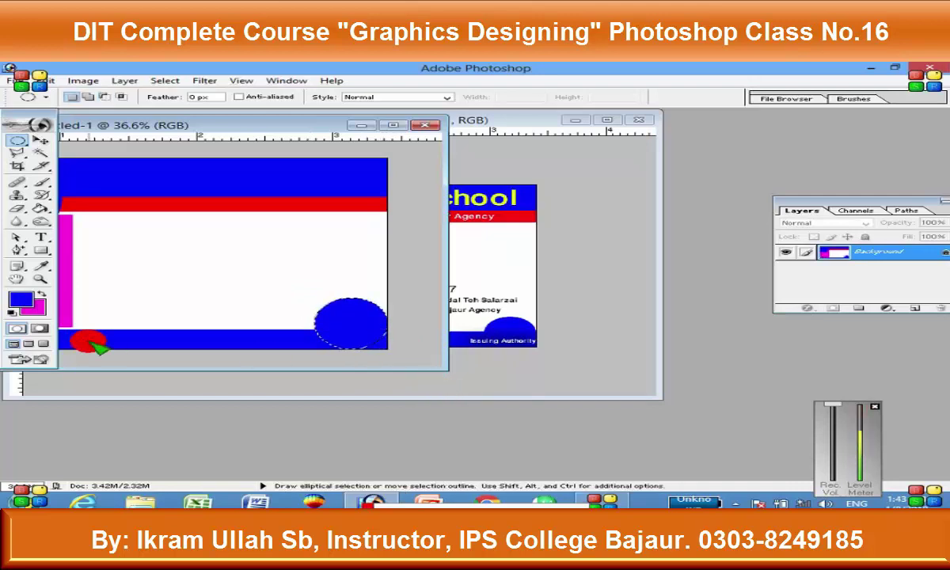
key(ctrl+d)
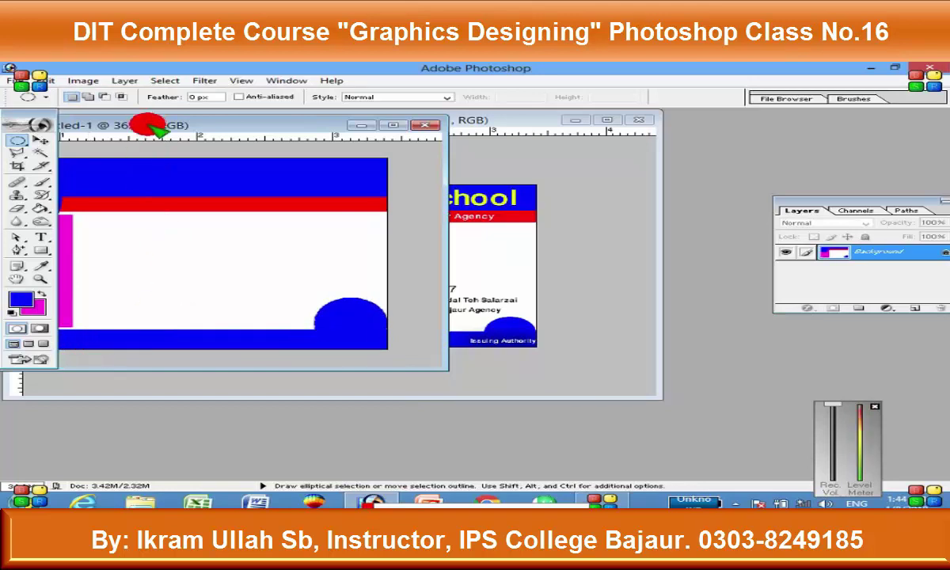
drag(159, 130, 451, 118)
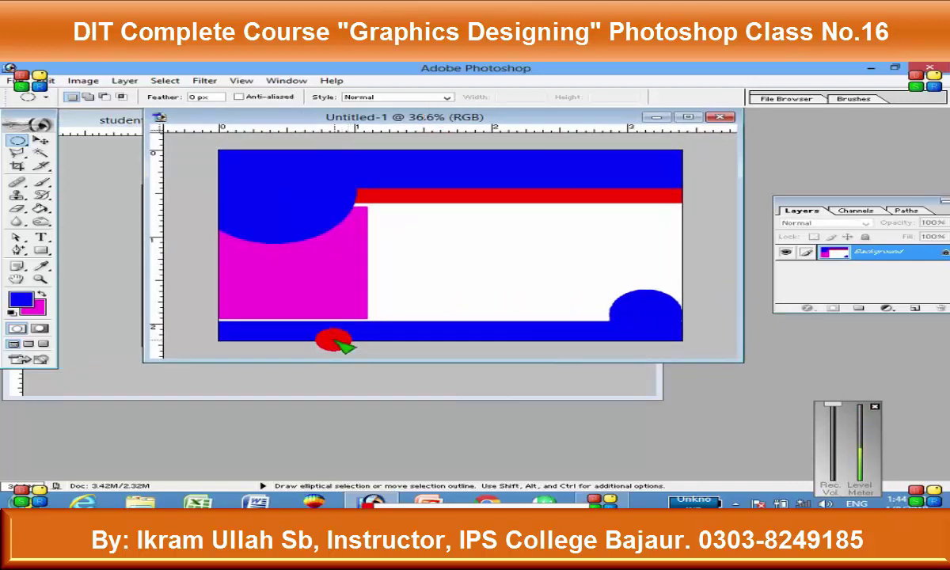
Restore the lower-right circle, redo its blue fill, and deselect it
key(ctrl)
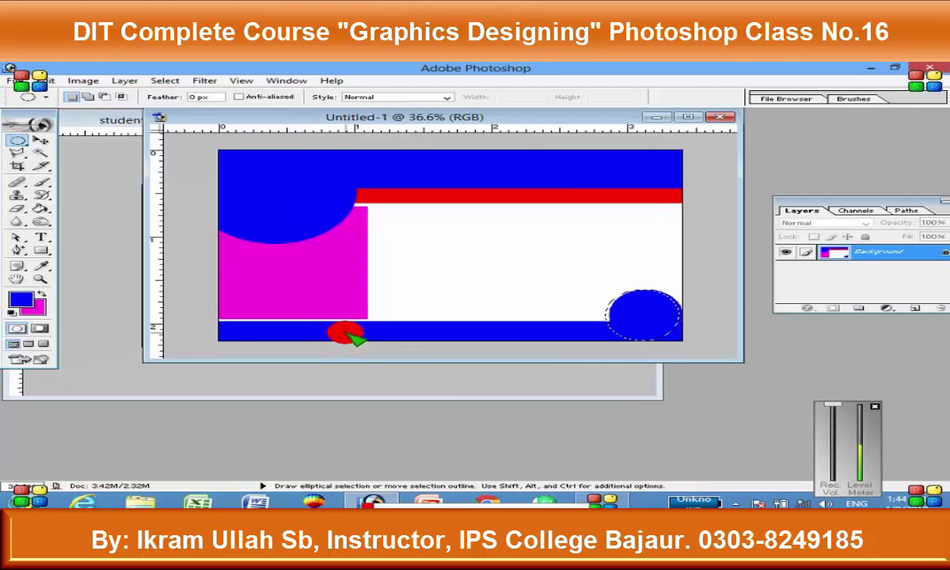
key(ctrl)
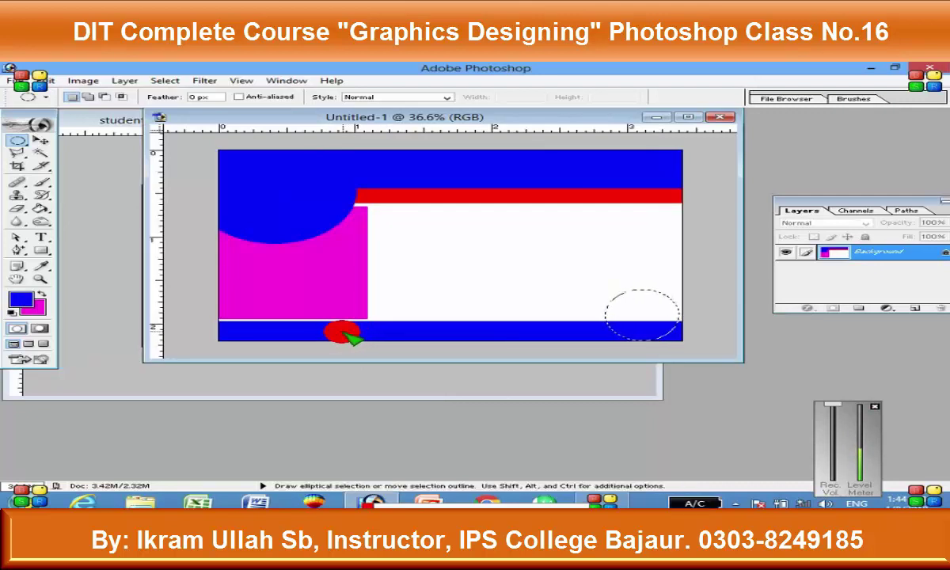
key(alt+BackSpace)
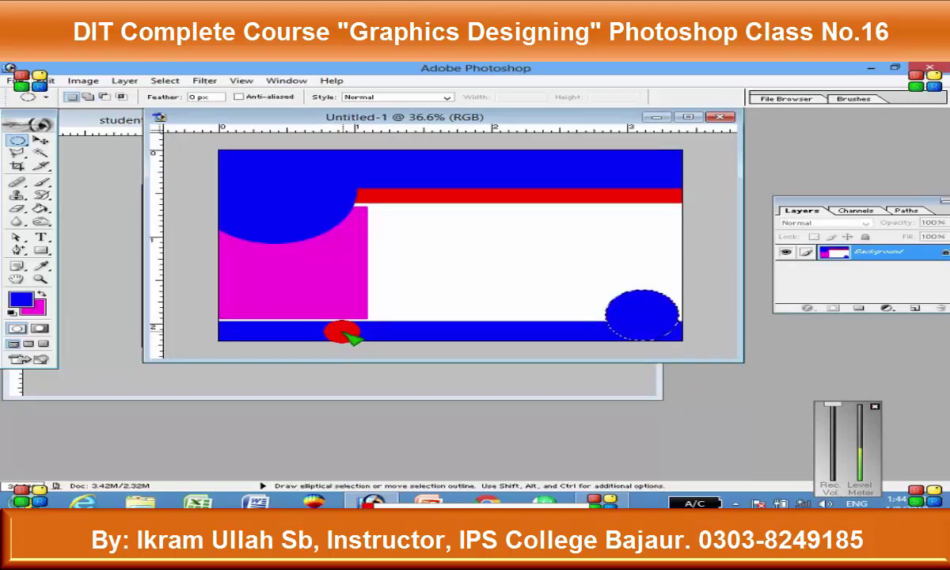
key(ctrl+z)
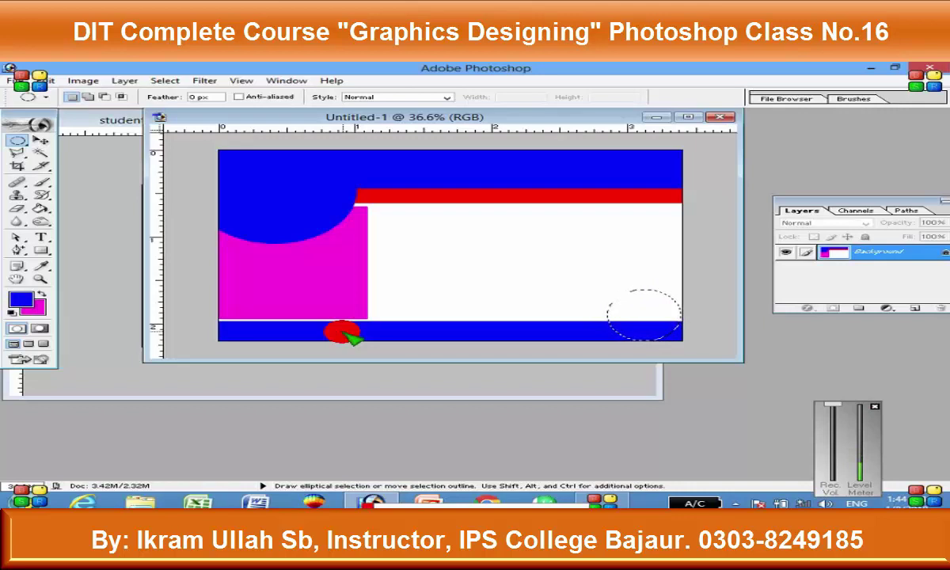
key(alt+BackSpace)
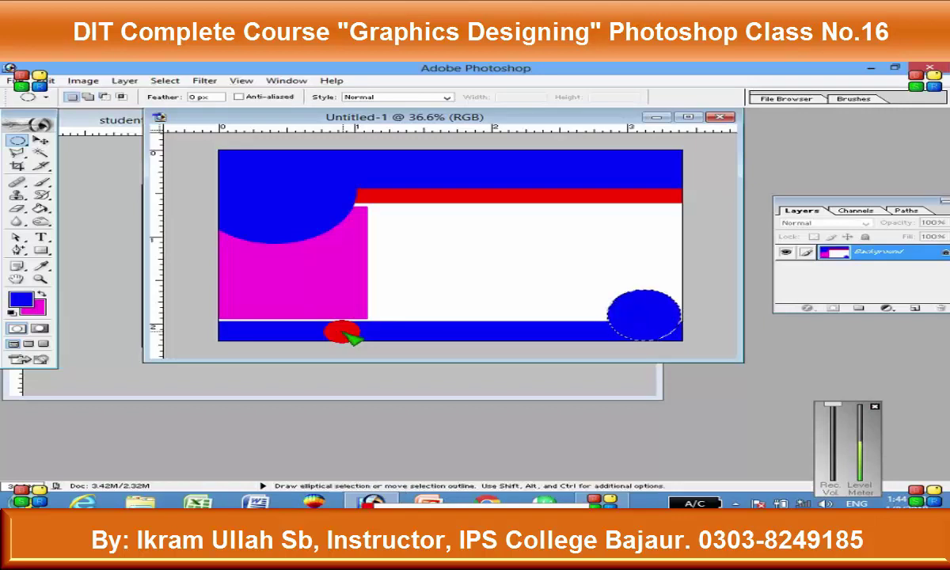
key(ctrl+d)
click(40, 140)
Browse to Local Disk (F:) in the Open dialog and open the small portrait photo
mouse_move(325, 122)
mouse_down()
mouse_move(368, 265)
mouse_move(395, 157)
mouse_up()
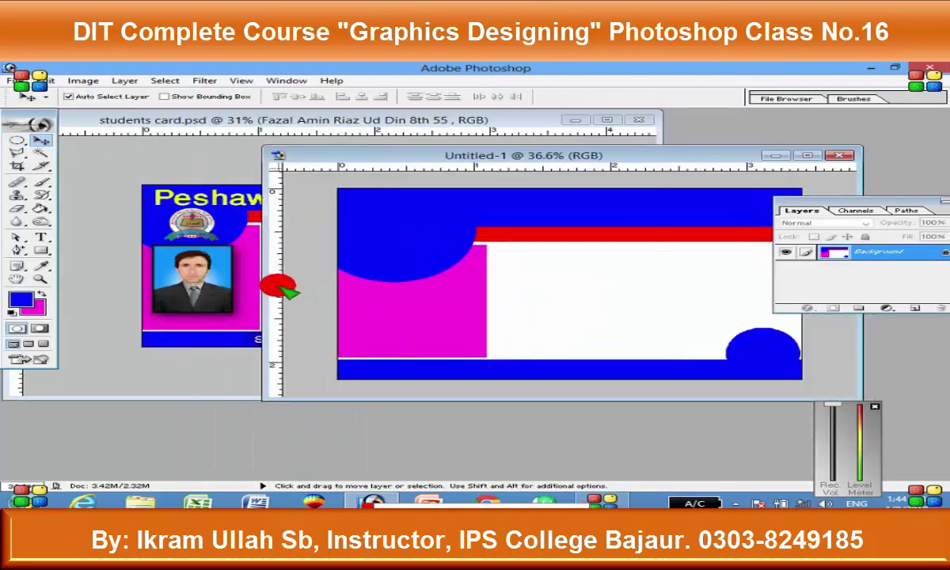
double_click(695, 425)
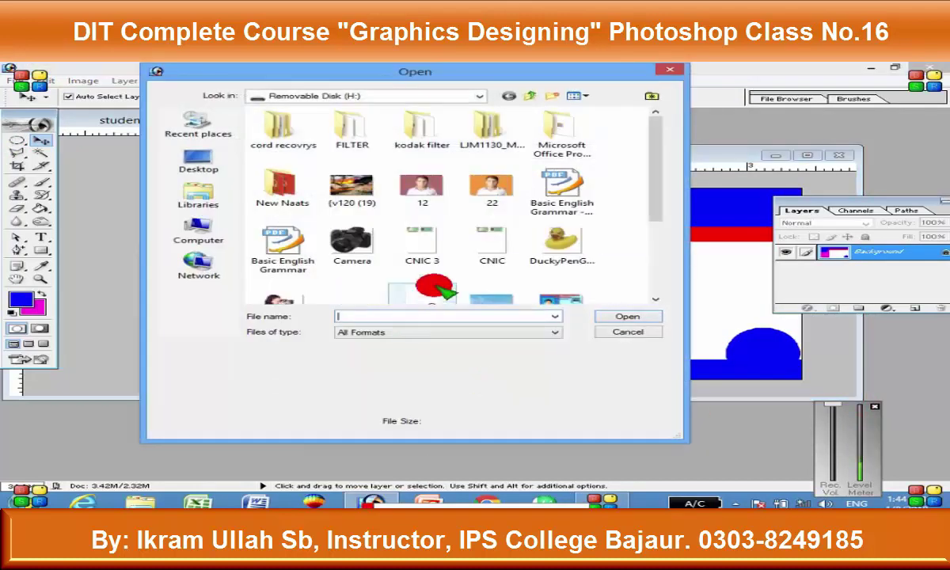
mouse_move(650, 167)
mouse_down()
mouse_move(655, 141)
mouse_move(657, 276)
mouse_up()
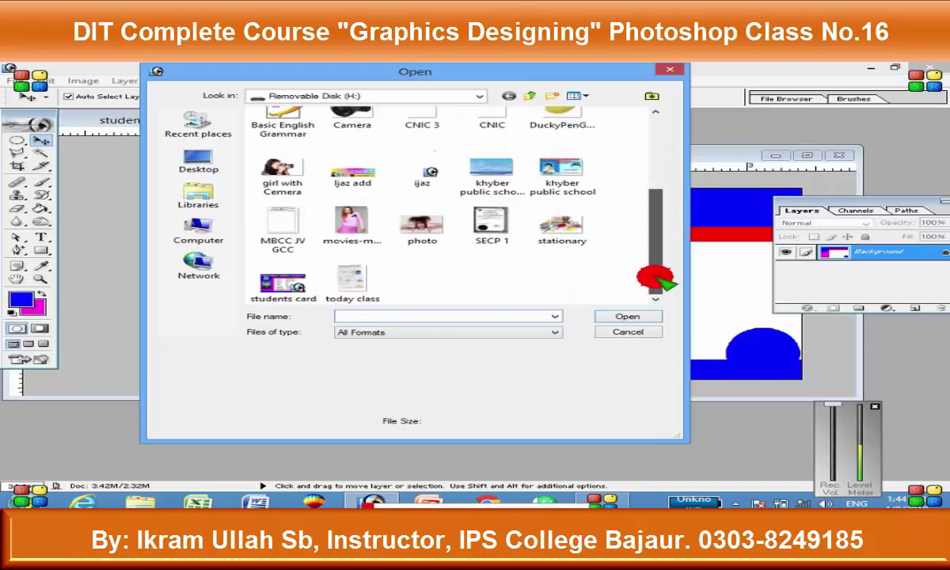
click(203, 168)
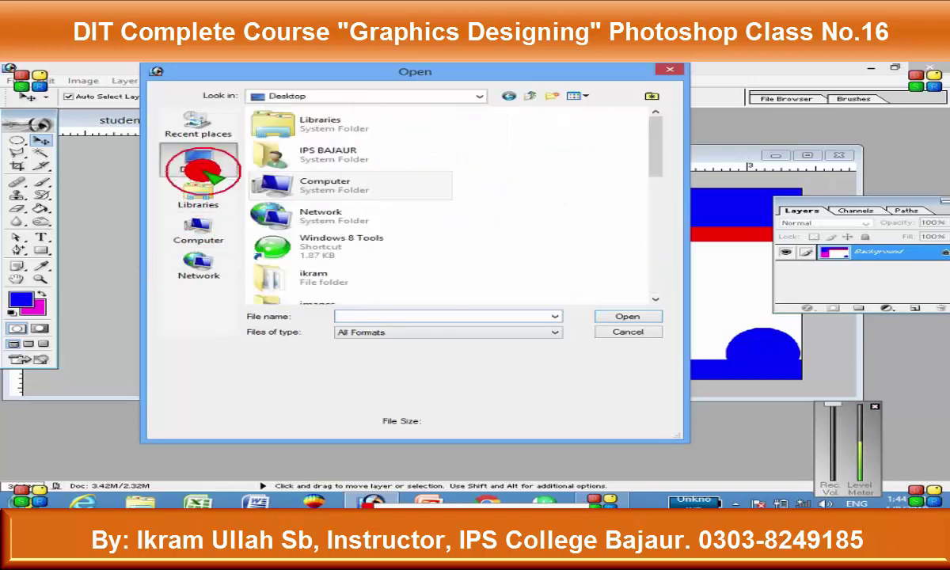
double_click(276, 187)
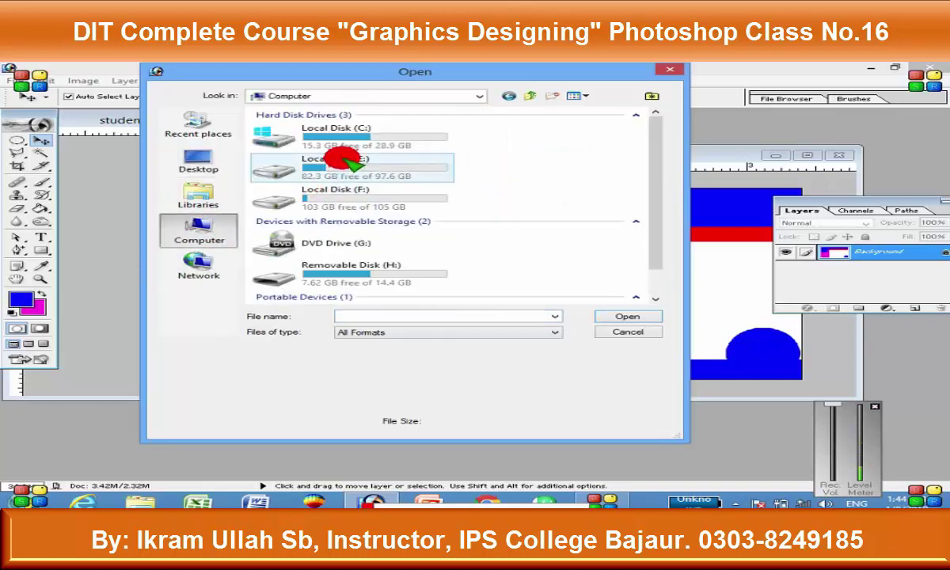
double_click(297, 156)
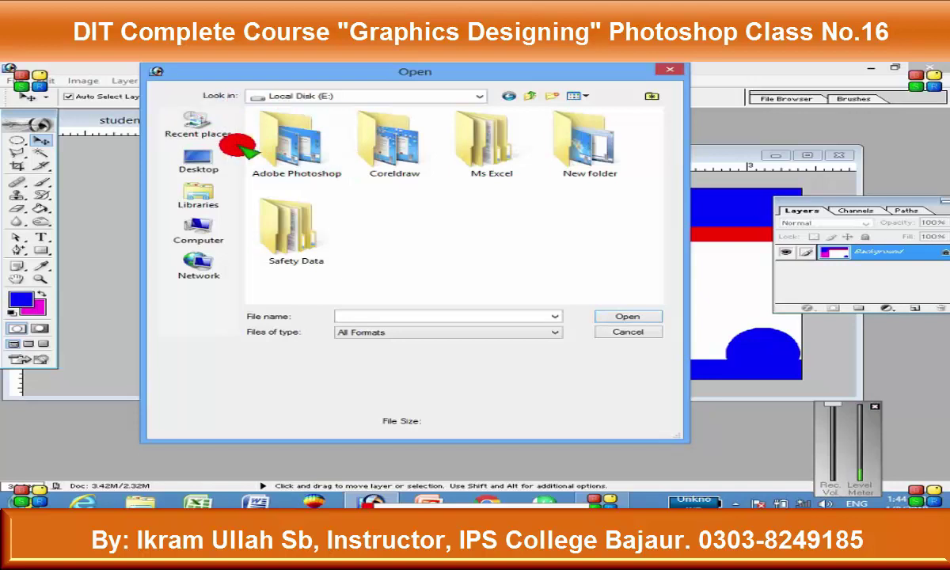
click(508, 97)
double_click(333, 191)
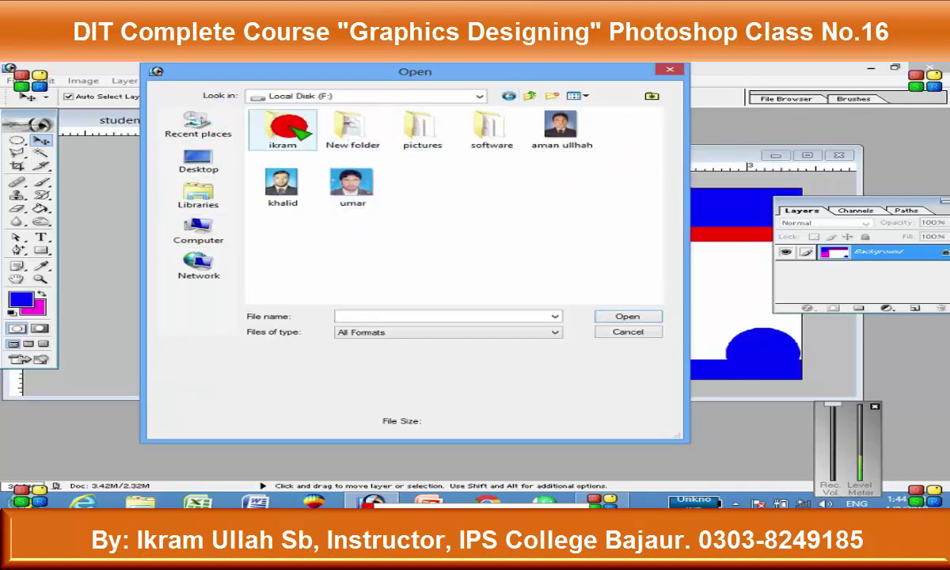
double_click(343, 125)
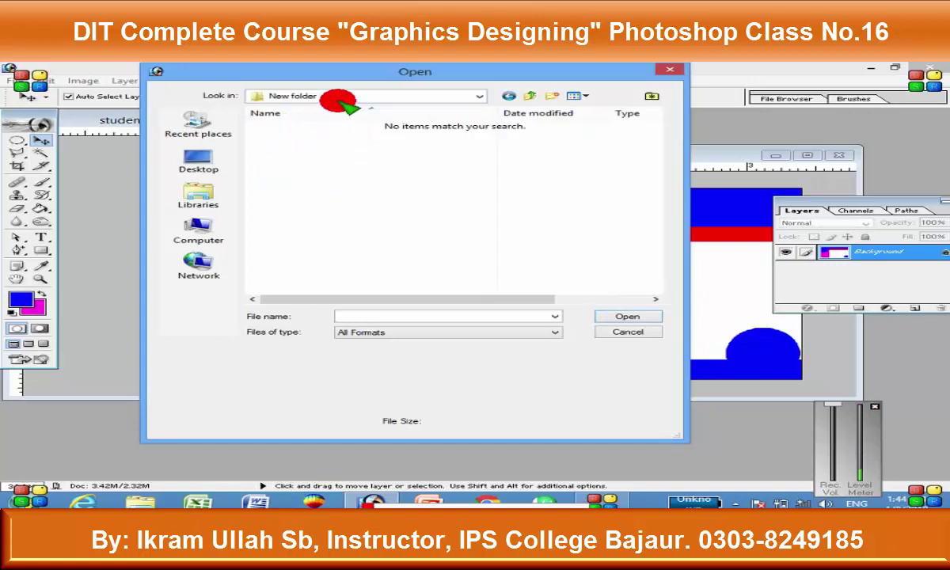
click(338, 102)
click(507, 98)
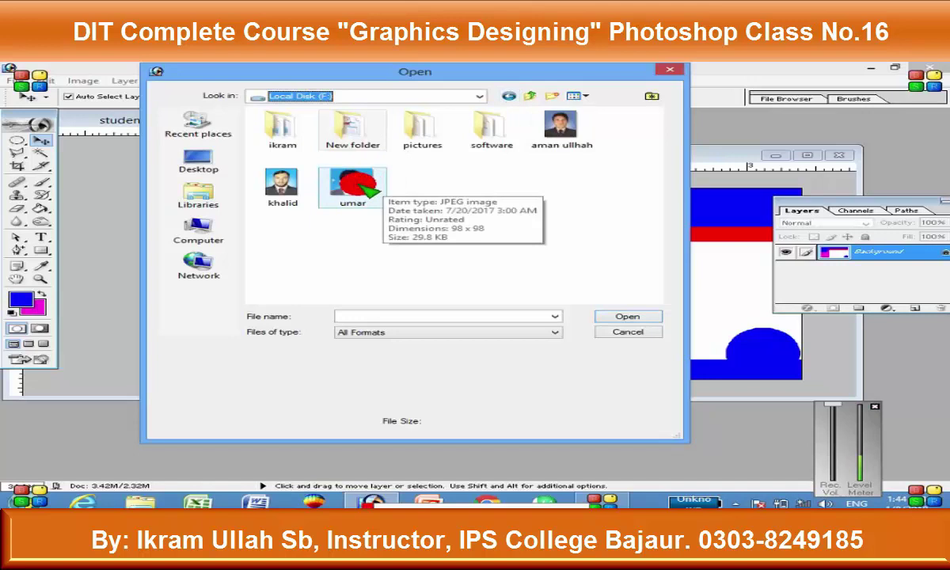
double_click(353, 184)
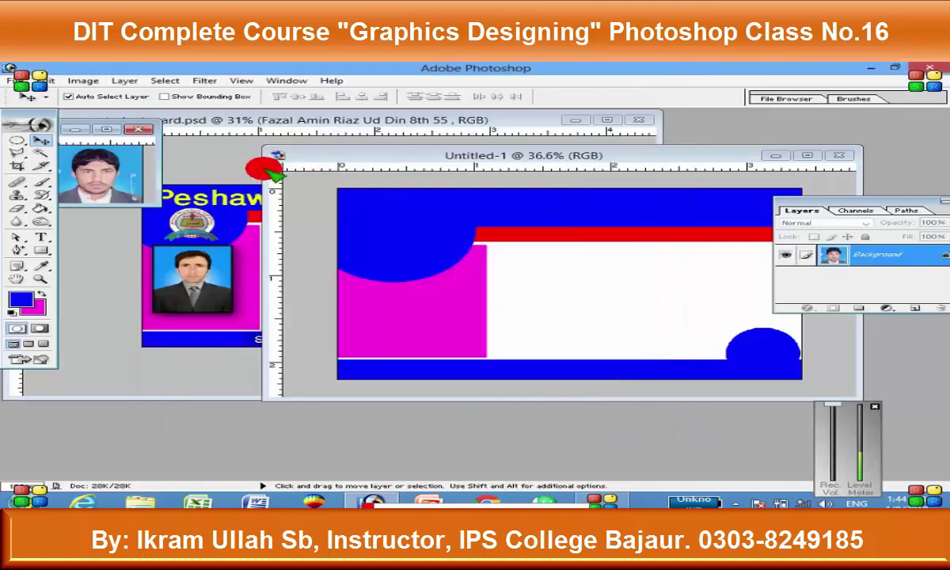
Browse pictures > New folder in a second Open dialog, cancel it, and minimize Photoshop
double_click(275, 423)
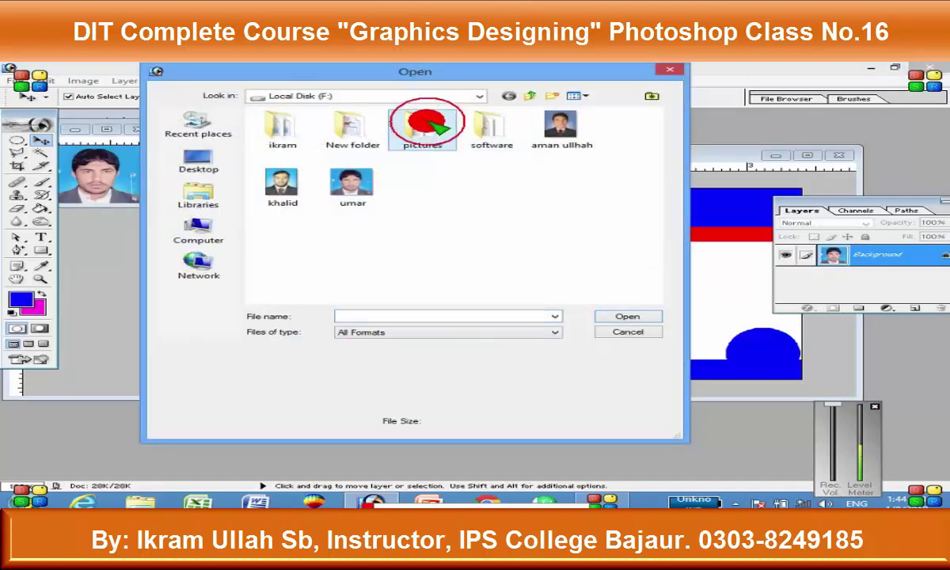
double_click(430, 123)
double_click(297, 128)
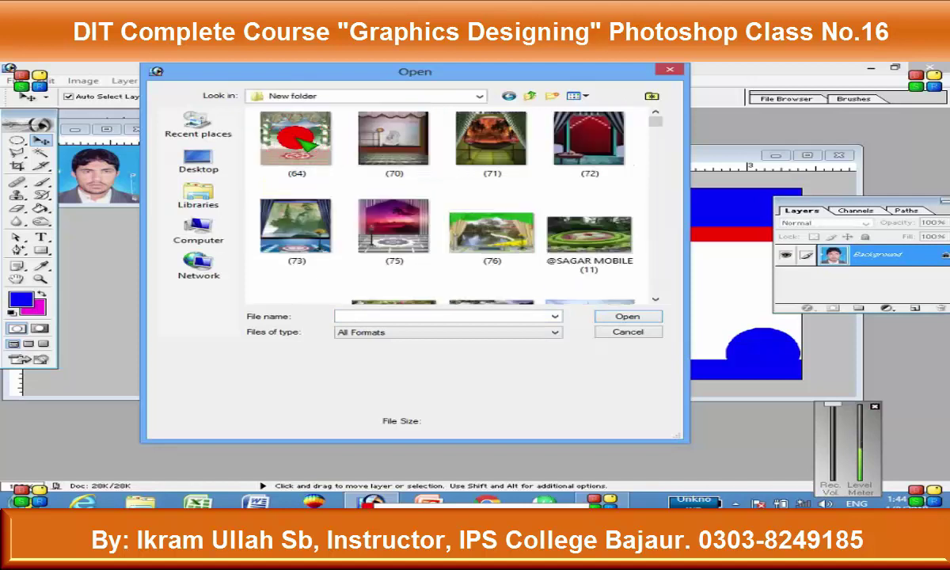
click(669, 70)
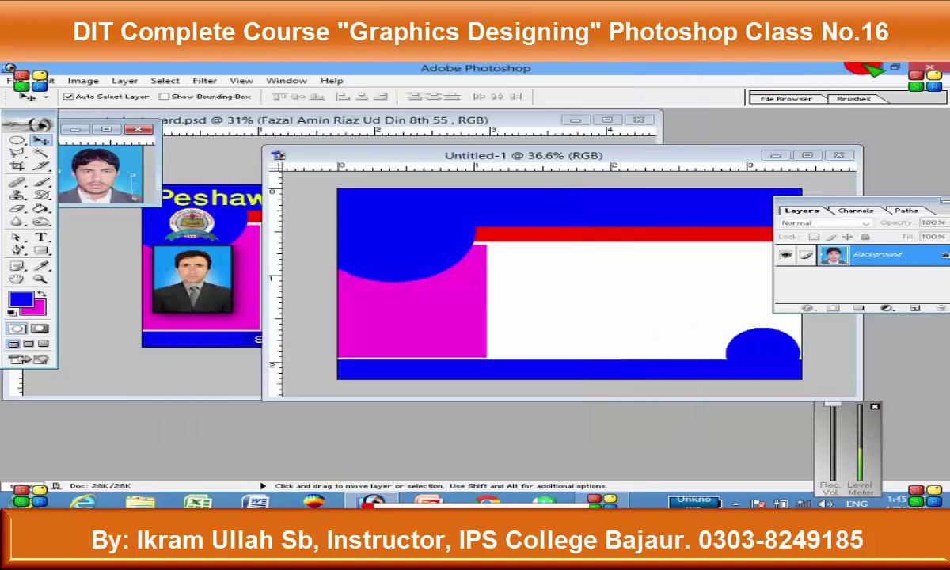
click(873, 69)
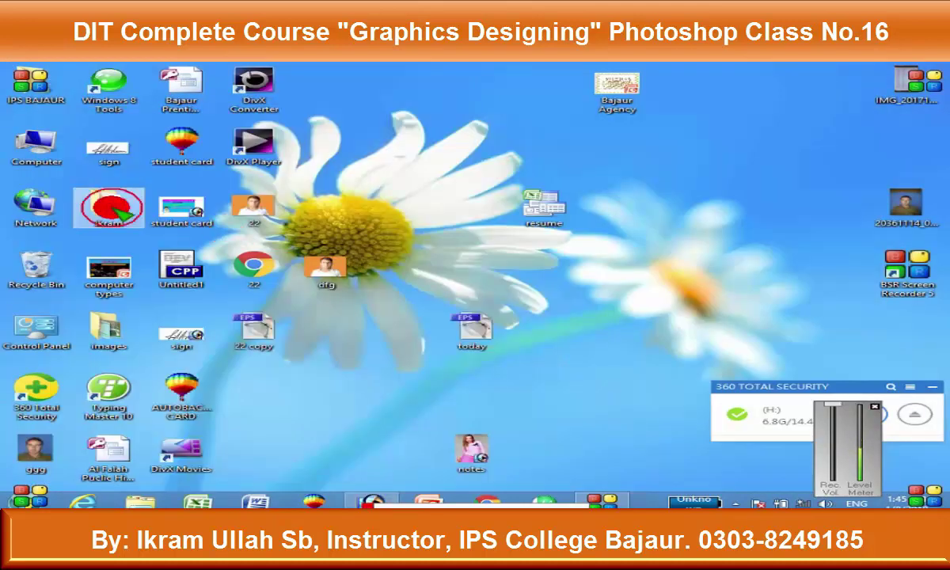
Browse from the desktop via Computer to Local Disk (F:) in File Explorer
double_click(117, 210)
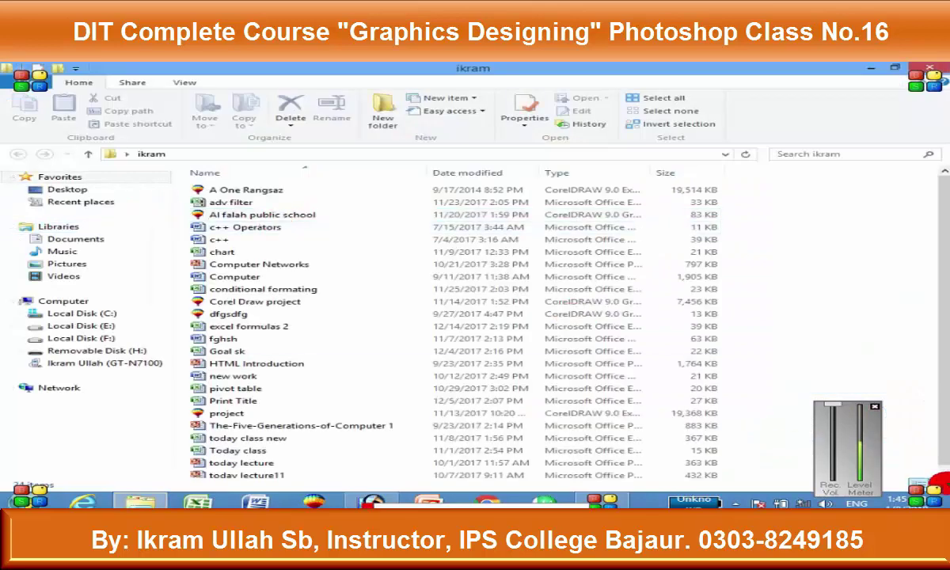
click(937, 483)
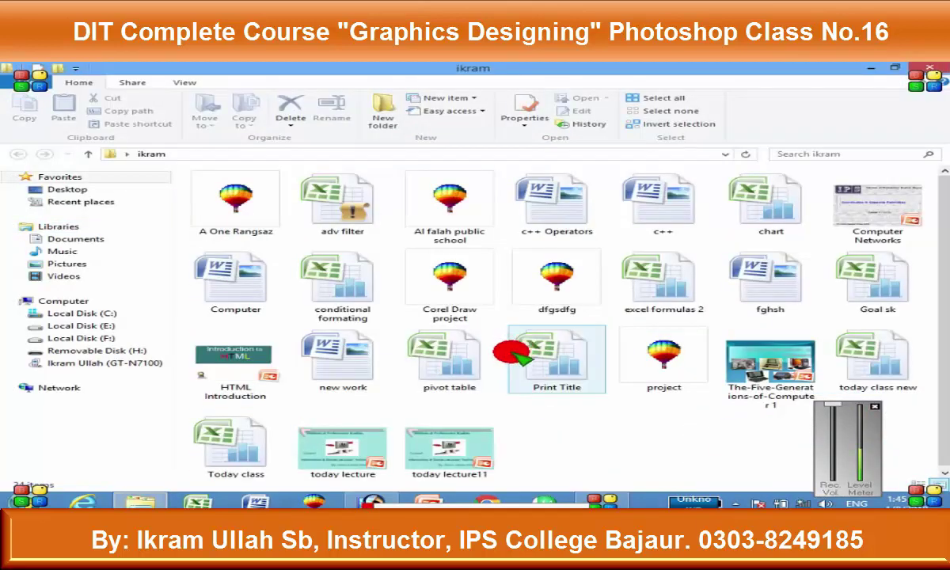
click(360, 208)
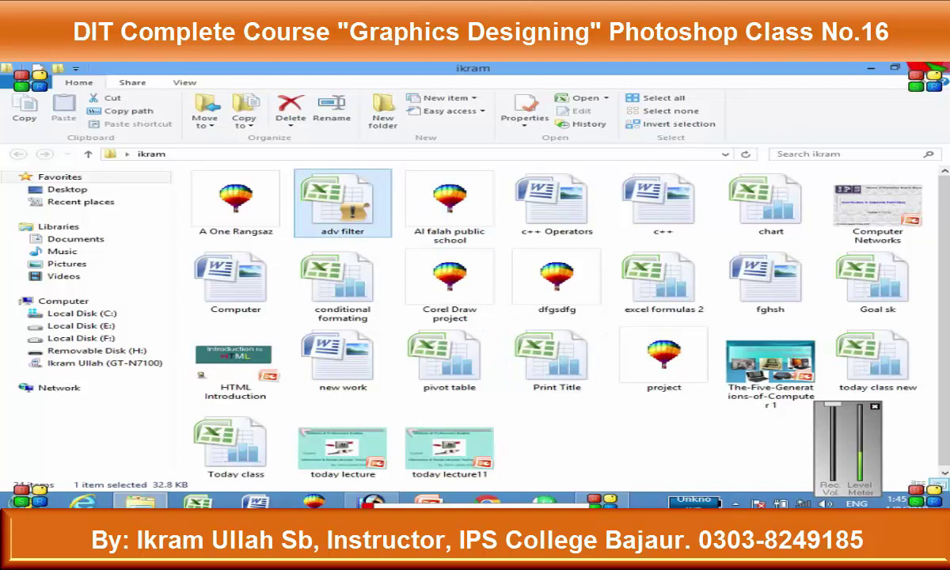
key(super+d)
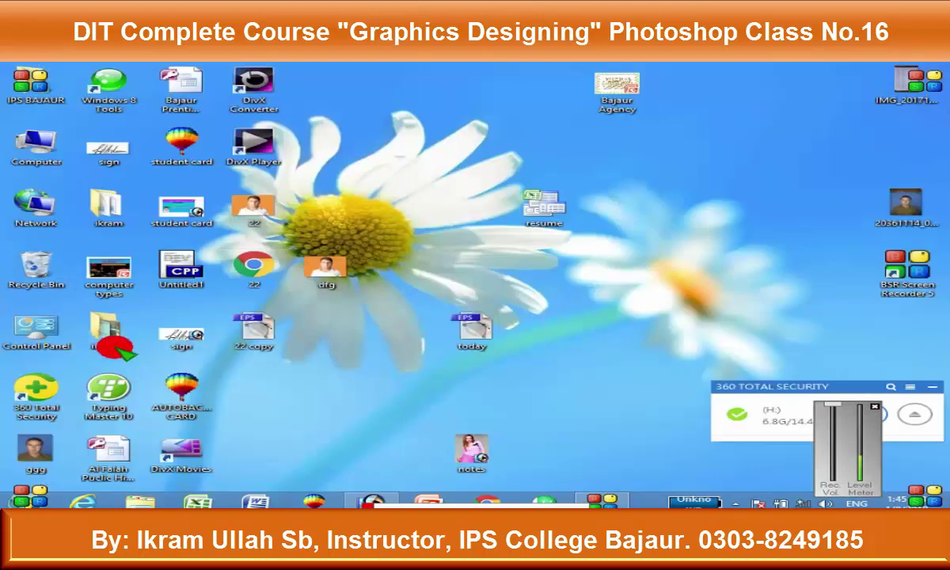
double_click(38, 155)
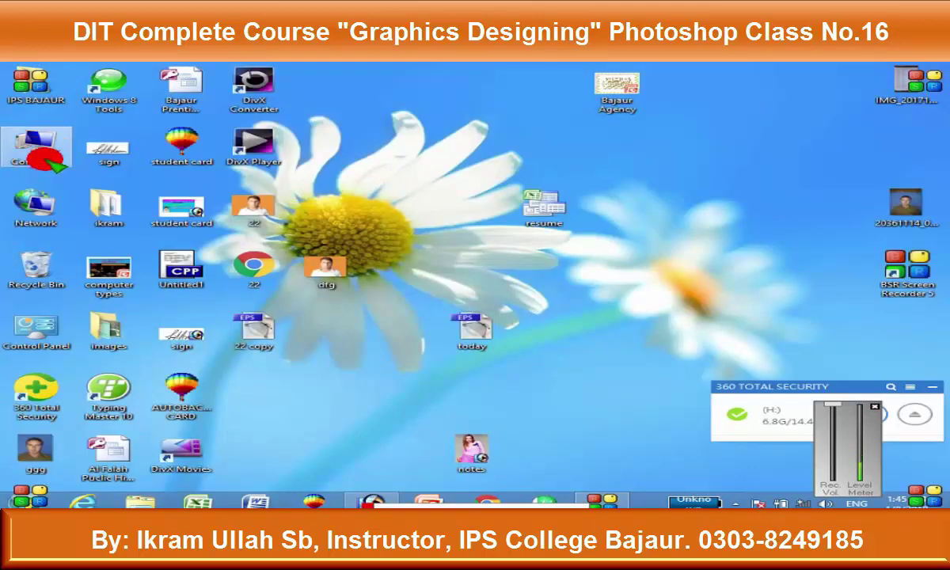
click(744, 201)
double_click(744, 201)
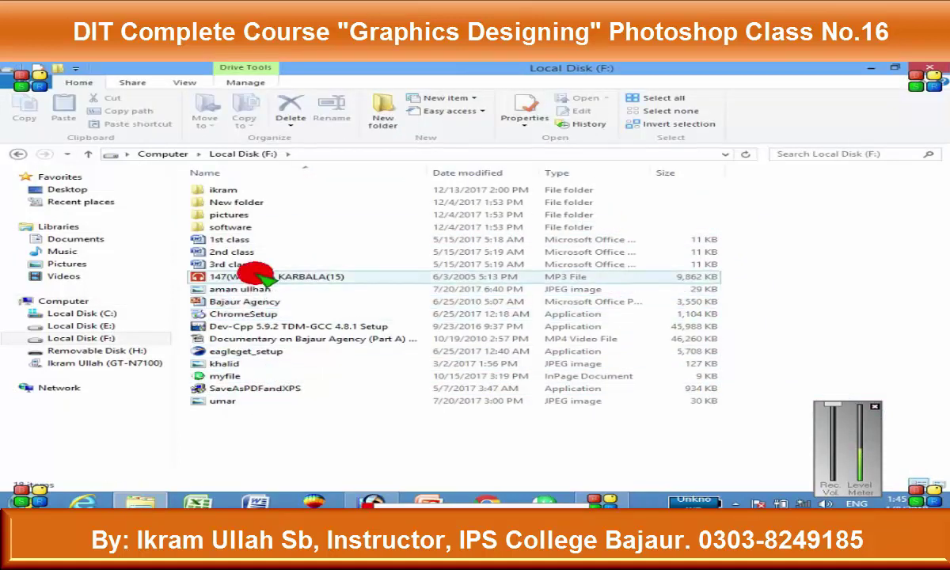
Find the pictures folder and drag 20160801_173910.jpg onto Photoshop to open it
double_click(243, 227)
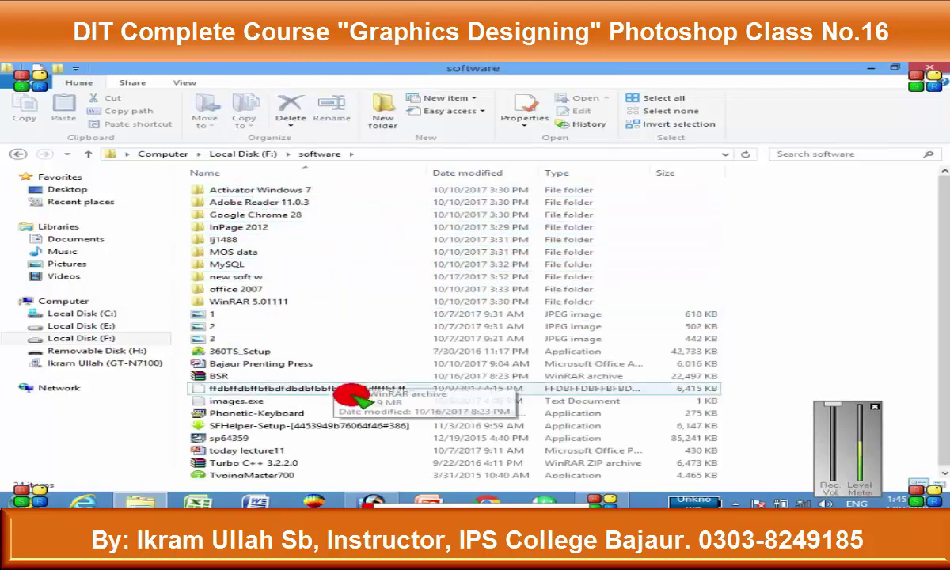
scroll(360, 402, down, 1)
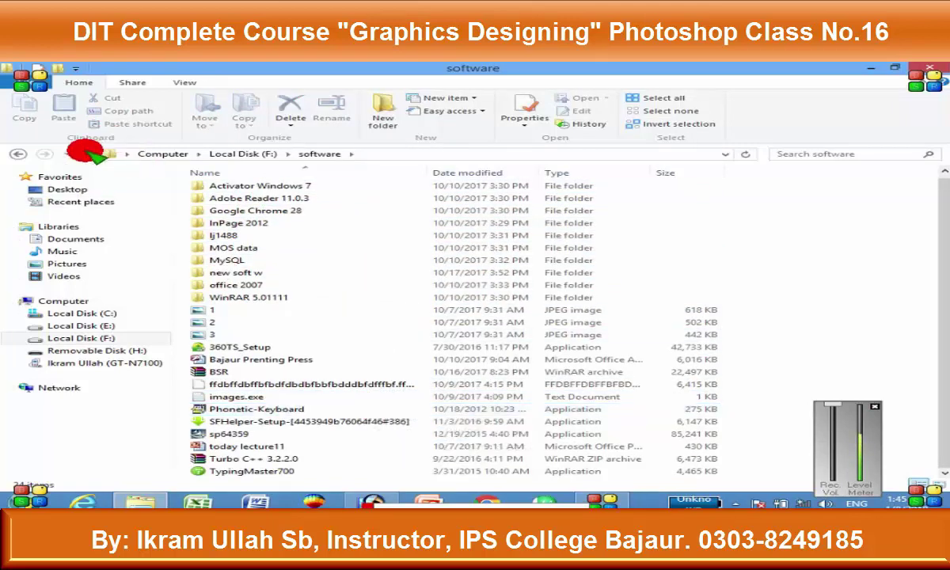
click(88, 154)
double_click(250, 212)
click(224, 190)
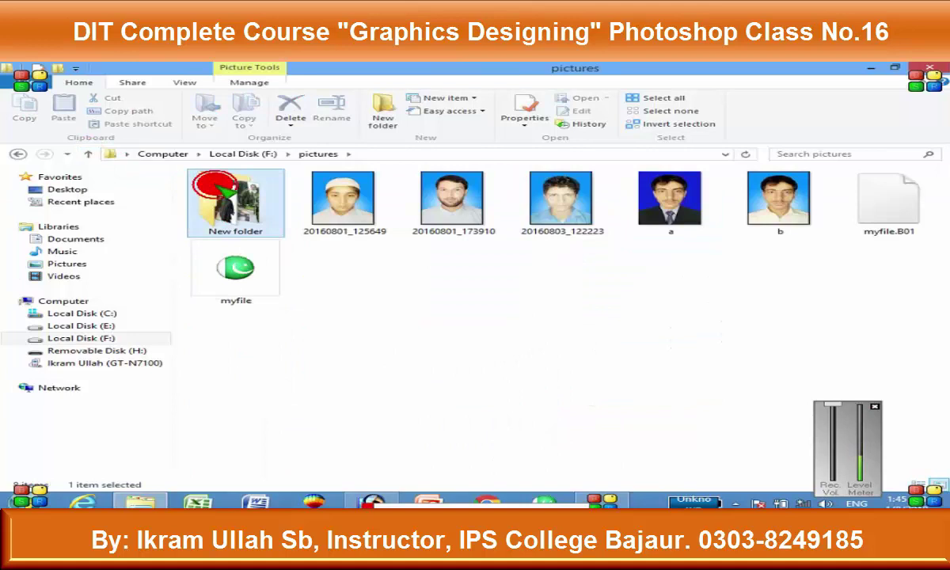
double_click(224, 190)
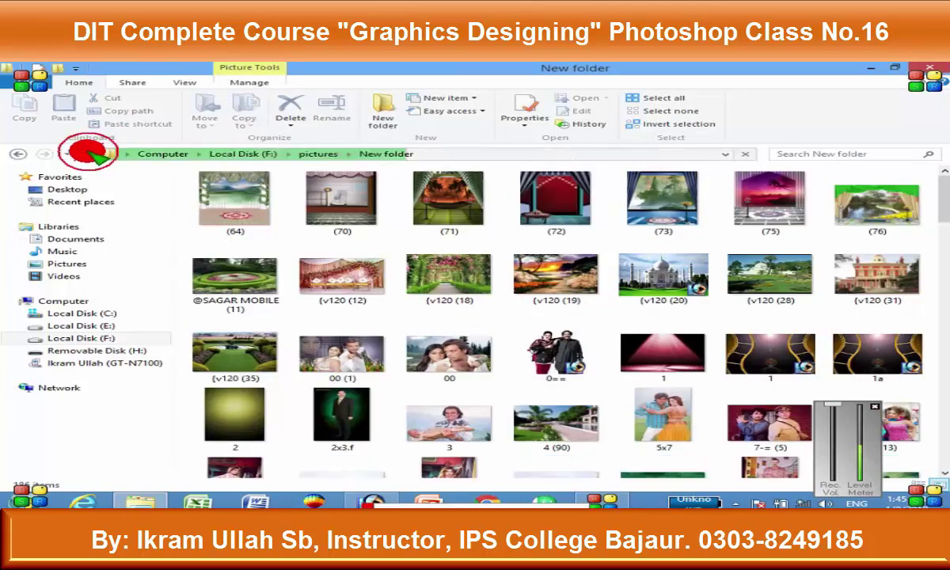
click(88, 153)
mouse_move(447, 194)
mouse_down()
mouse_move(423, 437)
mouse_move(366, 503)
mouse_move(358, 490)
mouse_move(371, 392)
mouse_up()
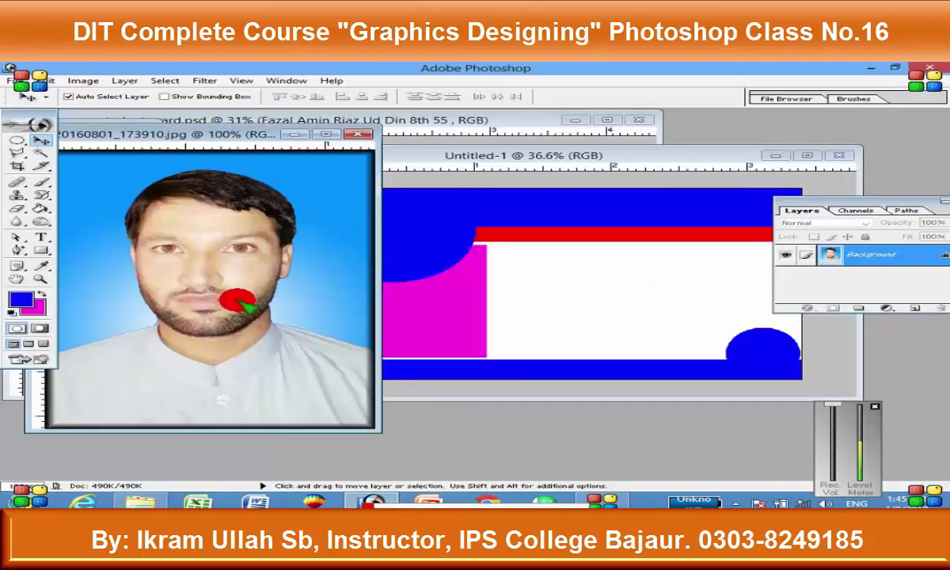
Drag the portrait photo into Untitled-1 as Layer 1 and place it on the left magenta panel
click(35, 148)
drag(141, 242, 410, 304)
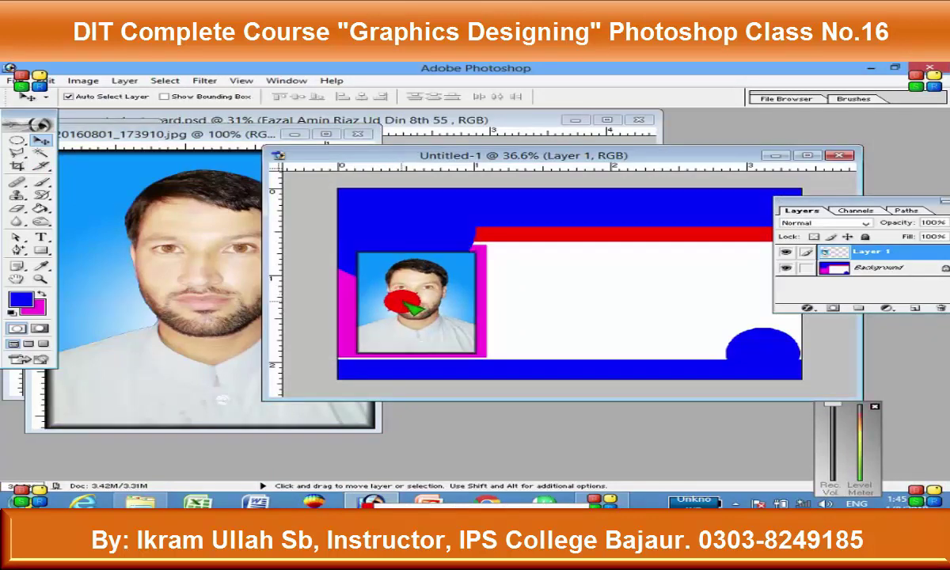
click(293, 133)
drag(340, 155, 345, 168)
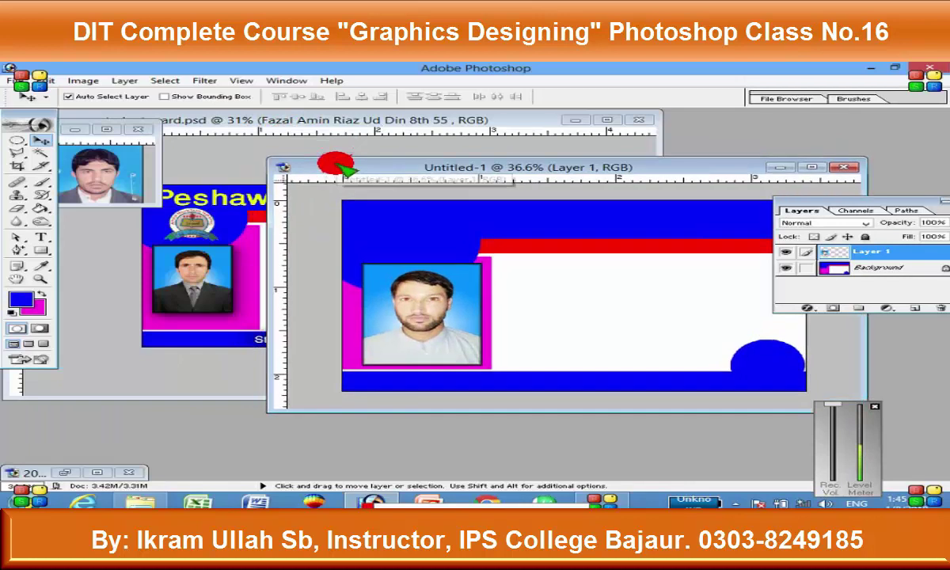
drag(413, 316, 395, 311)
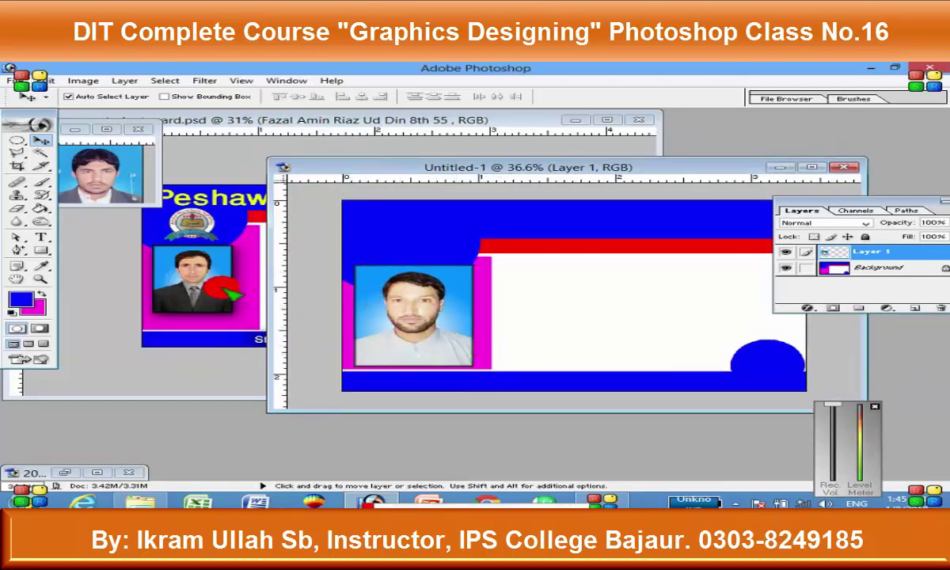
Give the photo layer a near-black 16 px stroke in Layer Style
right_click(854, 252)
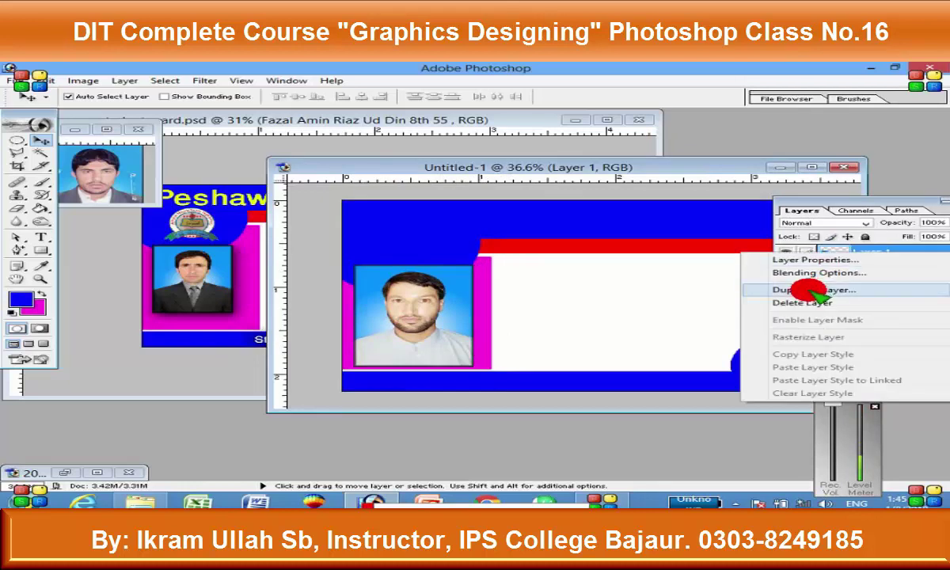
click(815, 273)
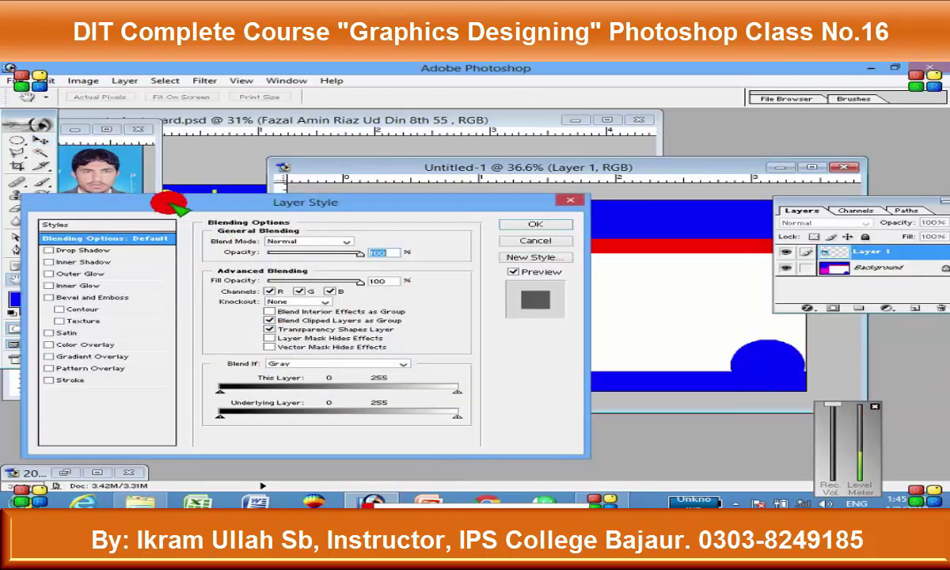
drag(165, 199, 648, 188)
click(554, 368)
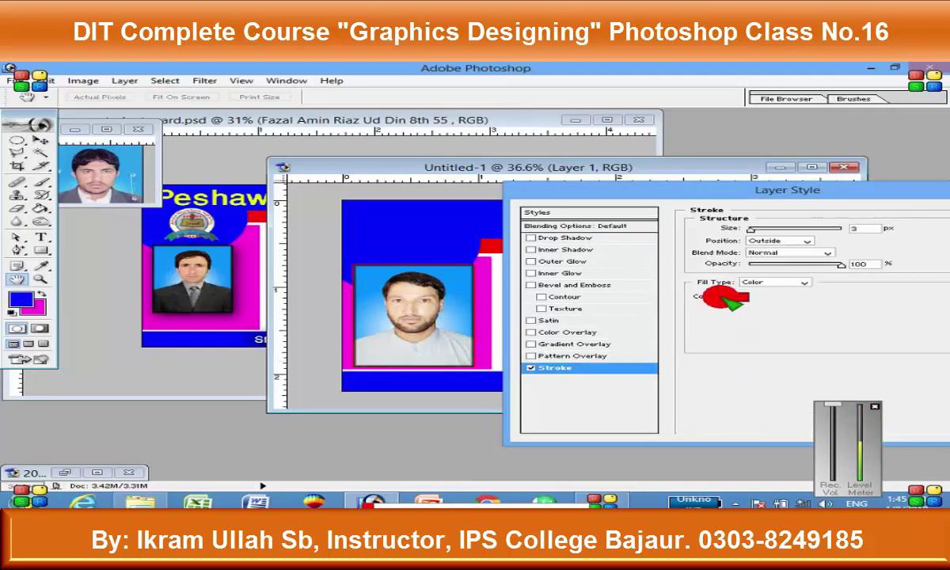
click(734, 297)
click(220, 469)
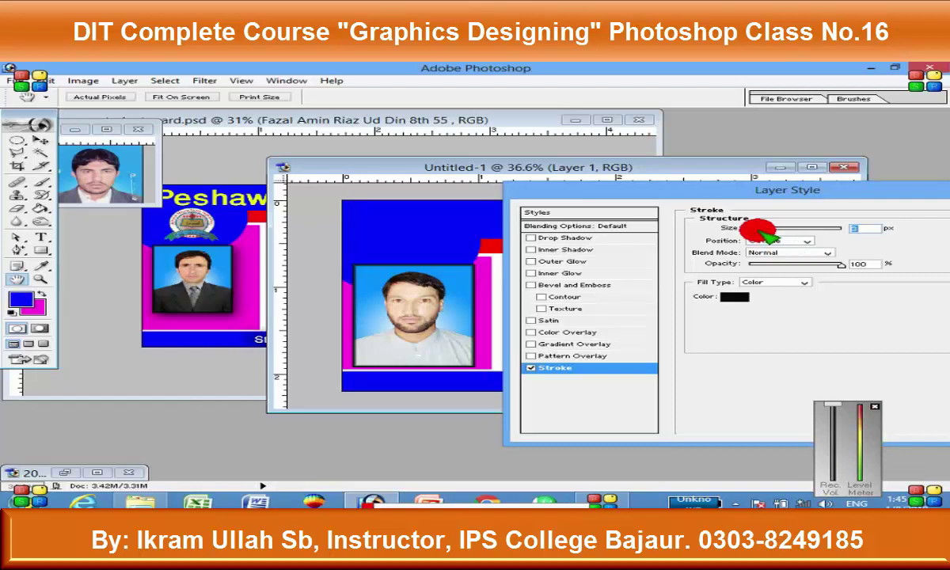
mouse_move(756, 229)
mouse_down()
mouse_move(766, 232)
mouse_move(756, 229)
mouse_up()
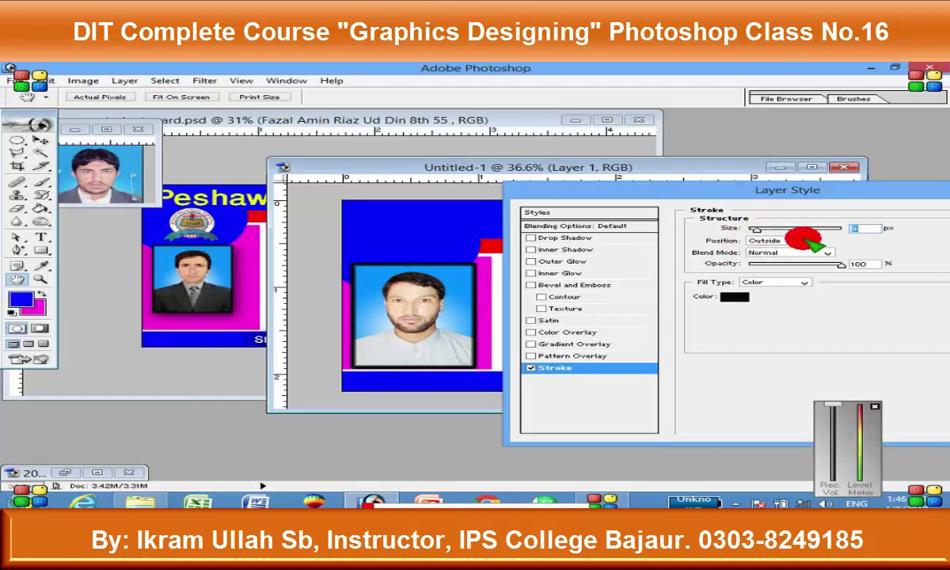
click(792, 240)
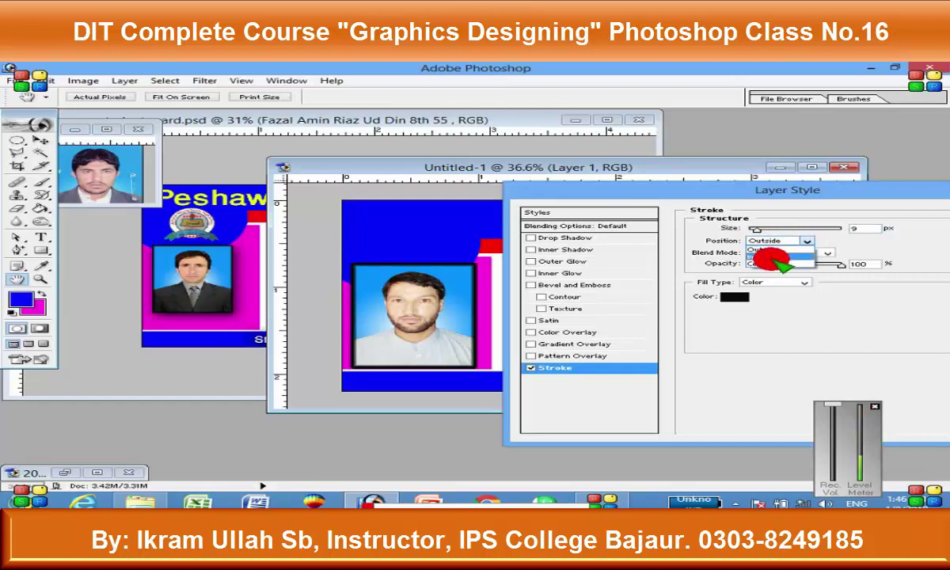
click(779, 256)
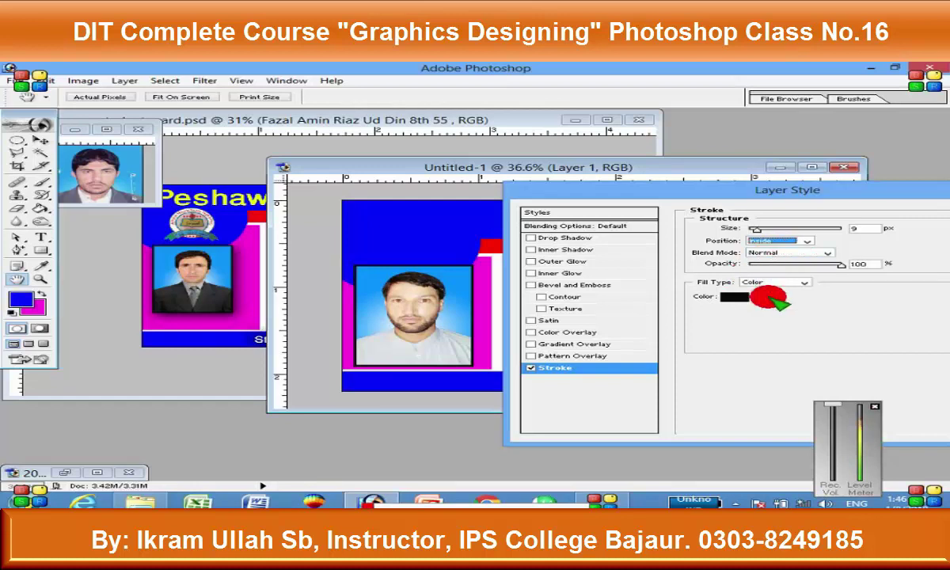
Add a drop shadow, set the stroke Outside at about 35% opacity, apply, and nudge the photo
drag(763, 192, 645, 190)
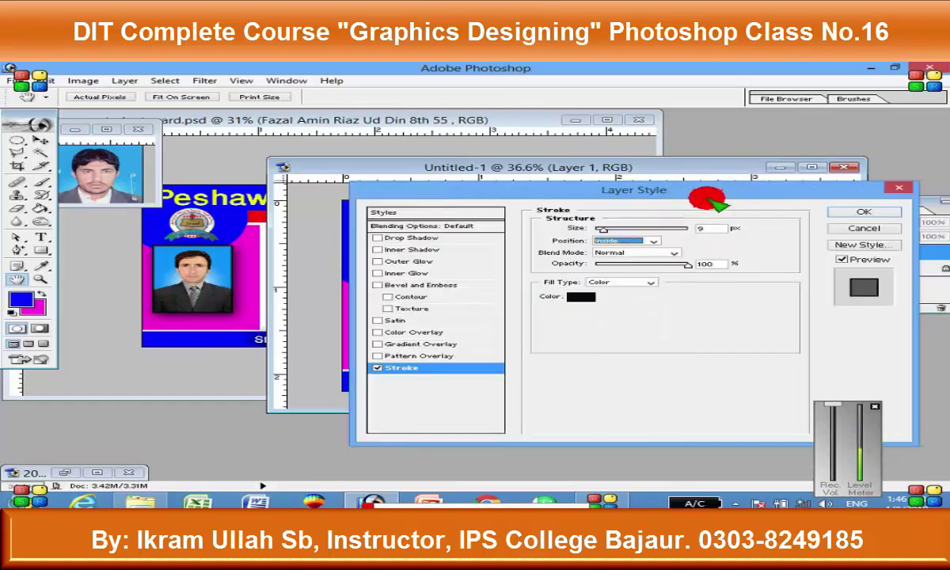
click(413, 237)
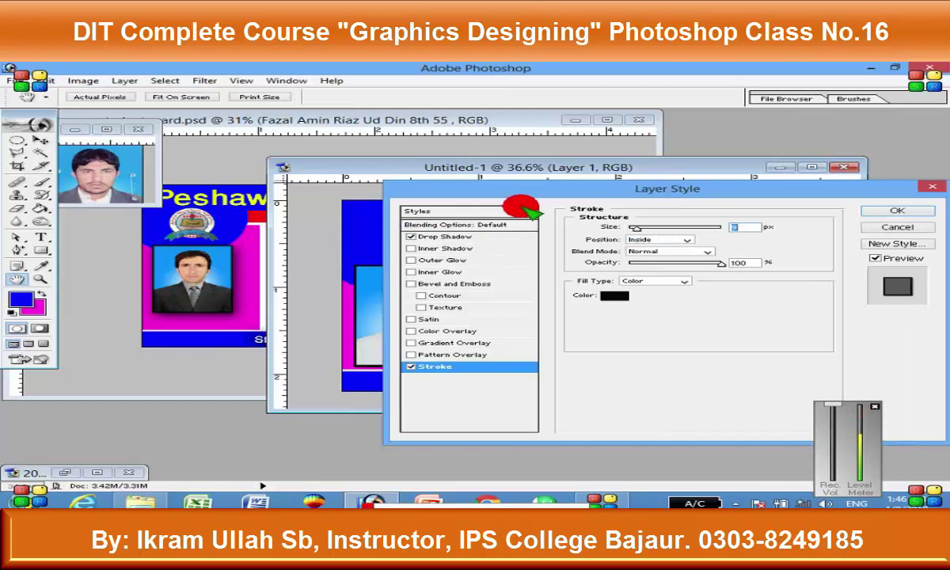
drag(486, 191, 595, 260)
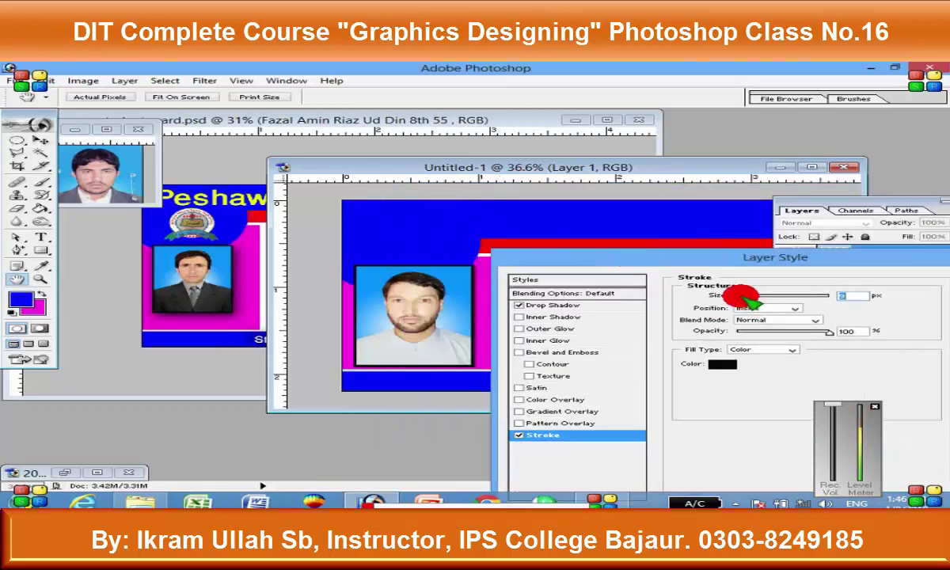
drag(744, 296, 748, 297)
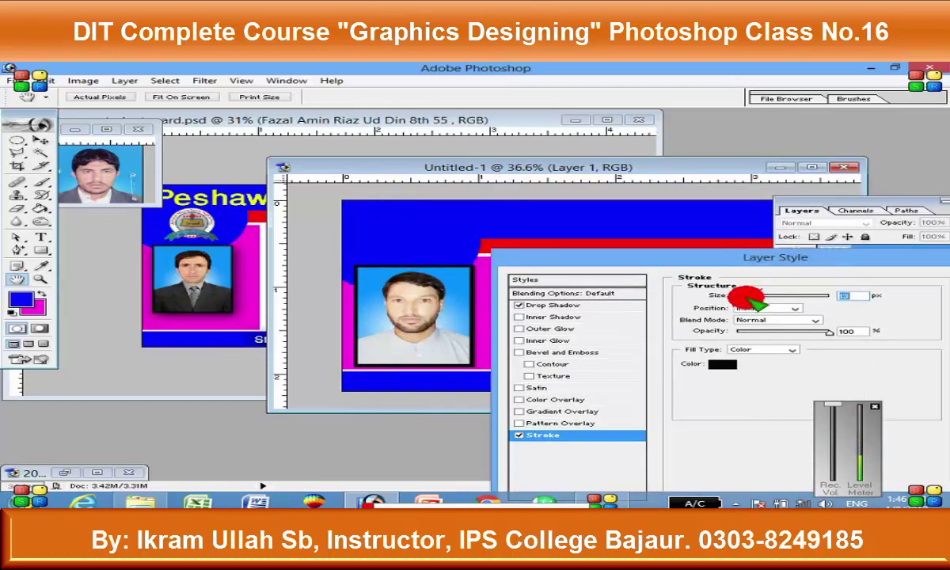
click(764, 309)
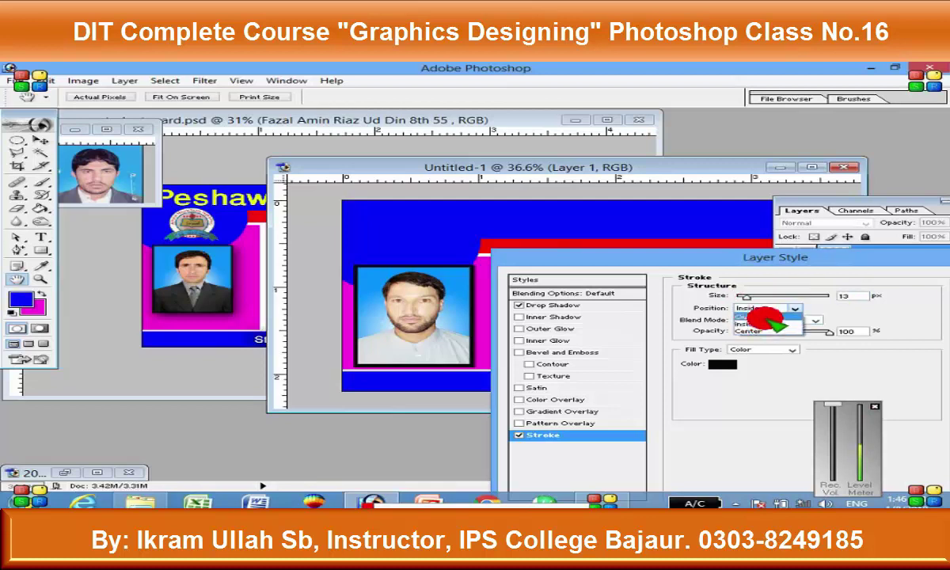
click(764, 316)
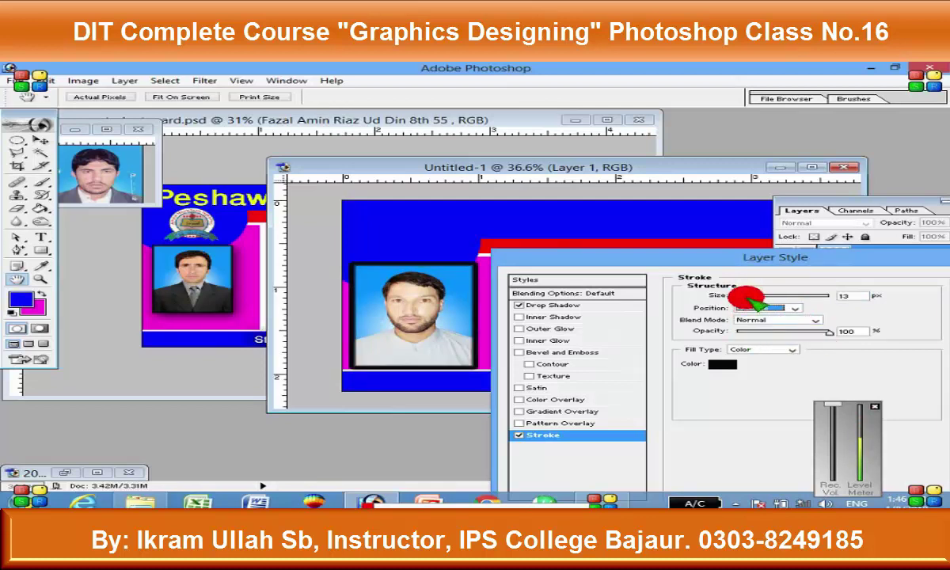
mouse_move(747, 297)
mouse_down()
mouse_move(758, 297)
mouse_move(750, 299)
mouse_up()
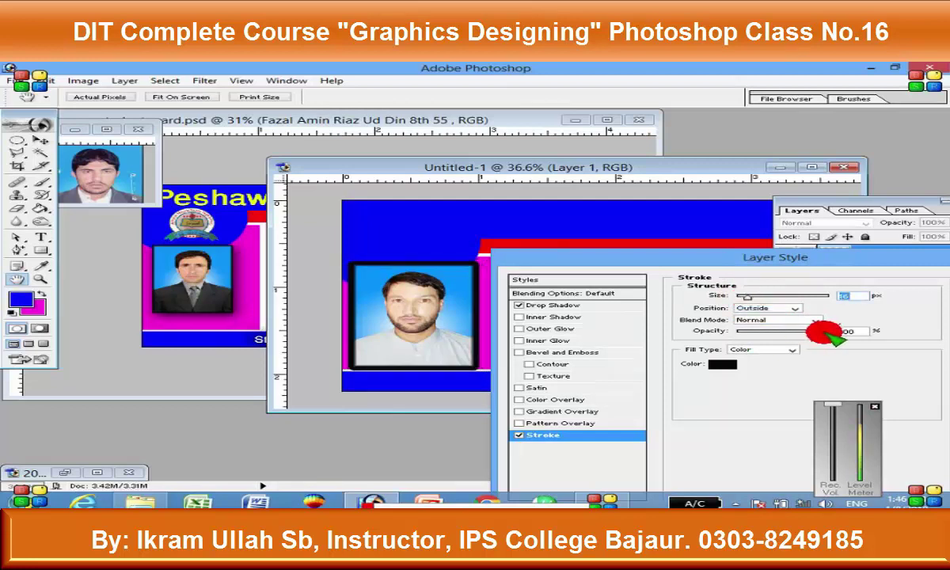
drag(828, 330, 765, 334)
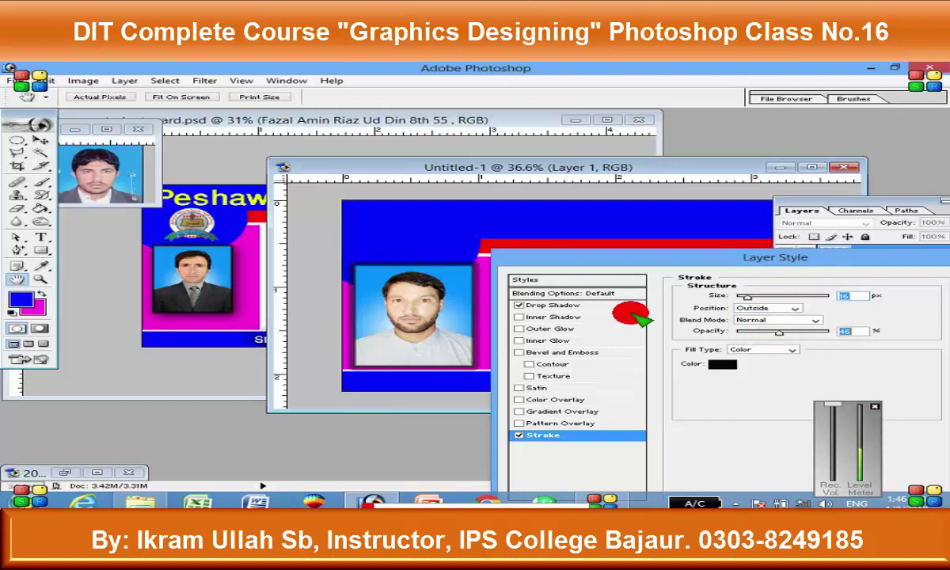
drag(765, 255, 572, 247)
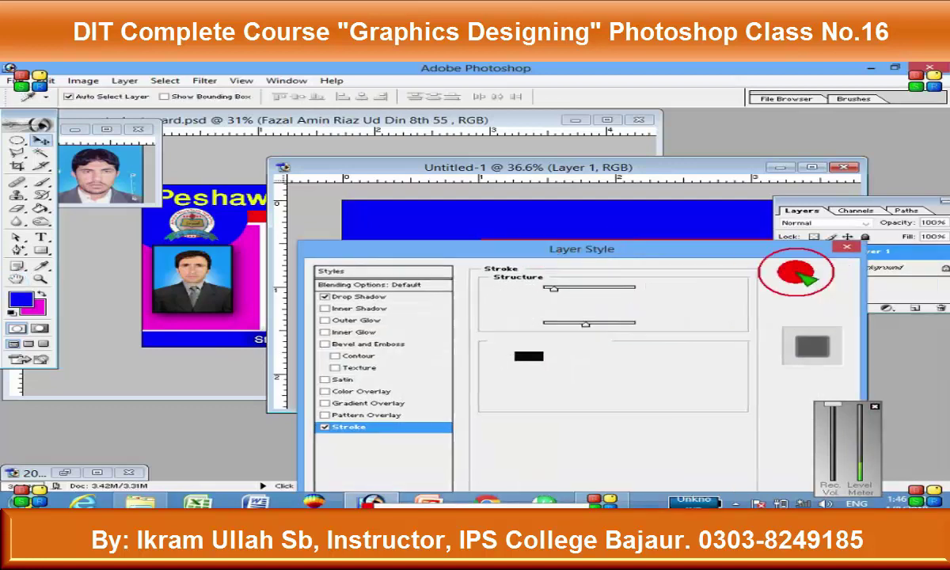
click(812, 272)
drag(409, 293, 411, 294)
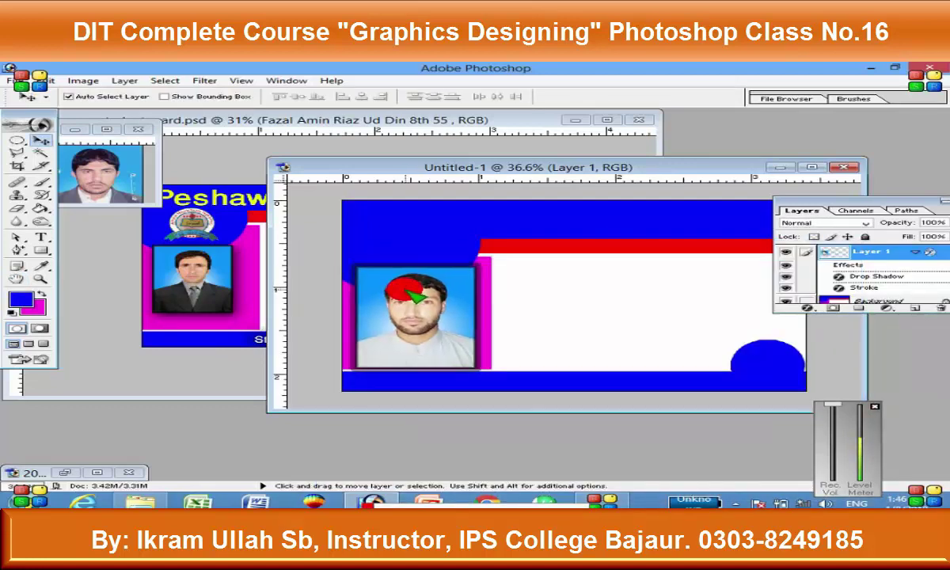
Copy the school logo from students card.psd onto the Untitled-1 card
drag(584, 167, 475, 160)
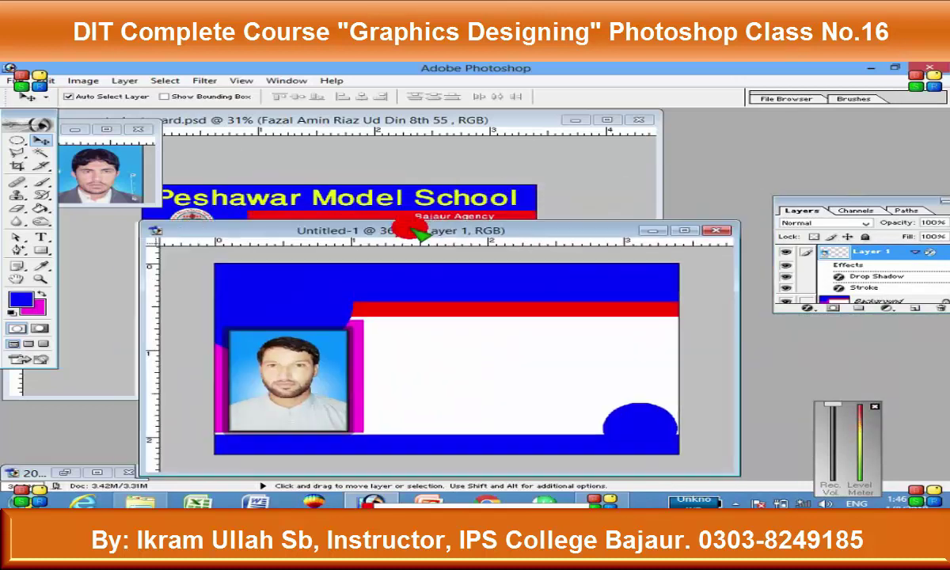
drag(413, 161, 307, 251)
click(231, 224)
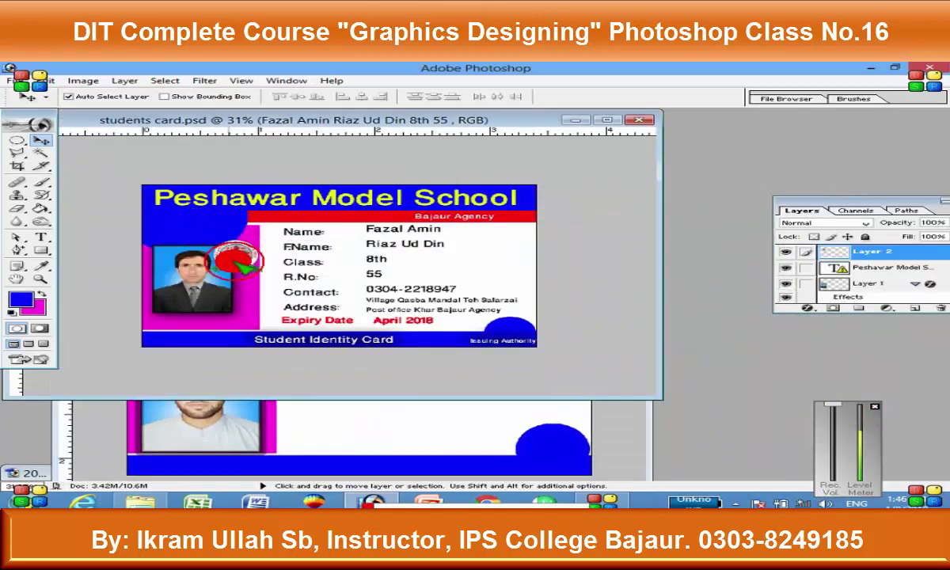
mouse_move(186, 223)
mouse_down()
mouse_move(342, 437)
mouse_move(190, 326)
mouse_up()
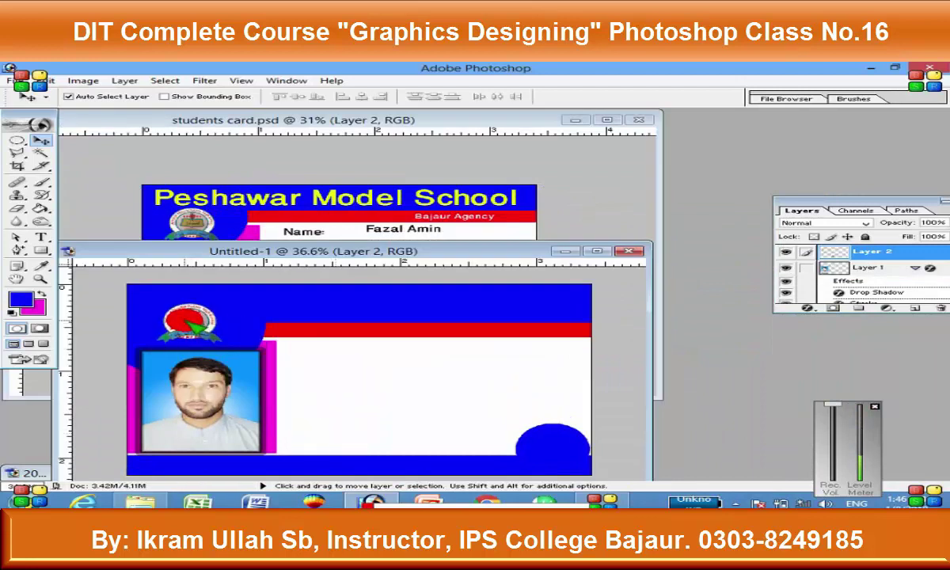
Scale the logo up to about 114.6% in the top-left corner, with Untitled-1 back in front
key(ctrl+t)
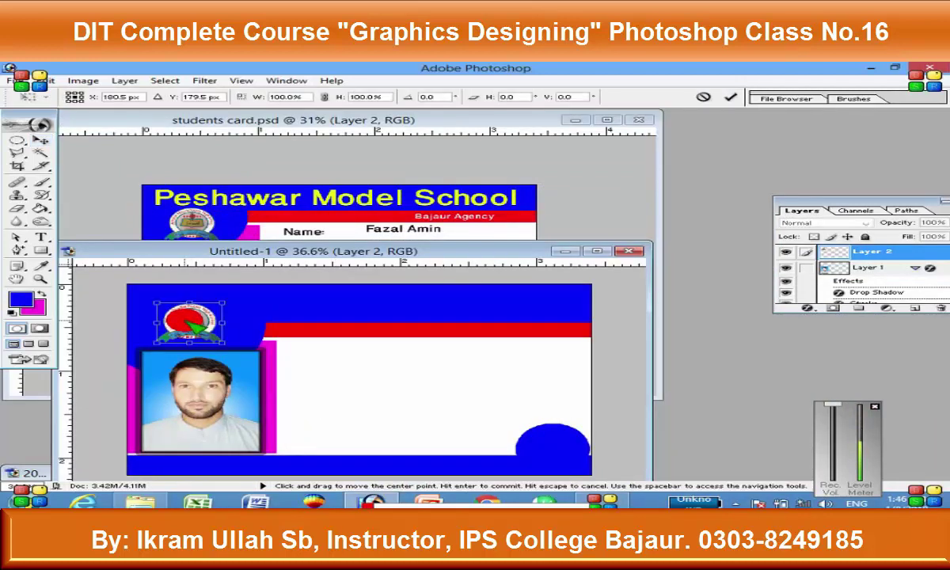
drag(224, 342, 228, 346)
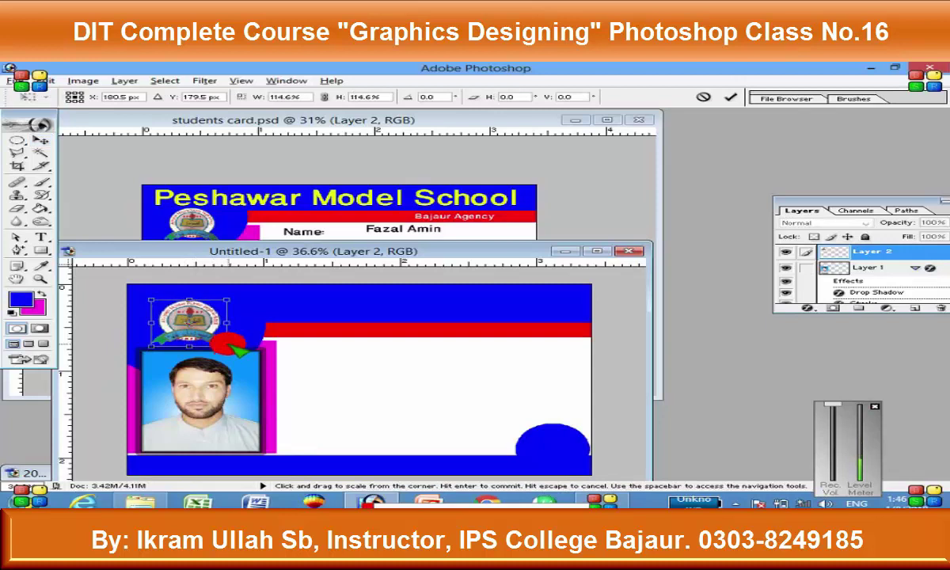
key(Return)
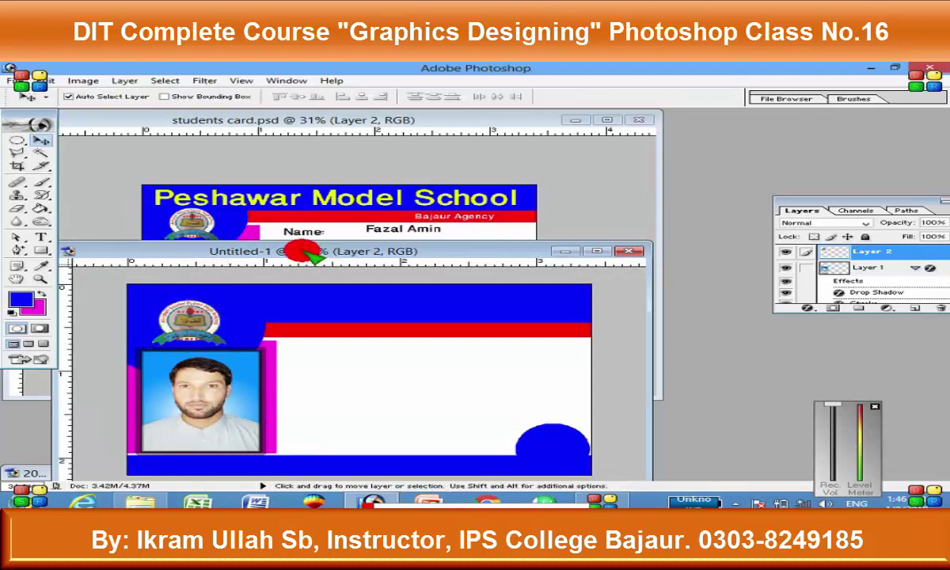
drag(308, 254, 534, 214)
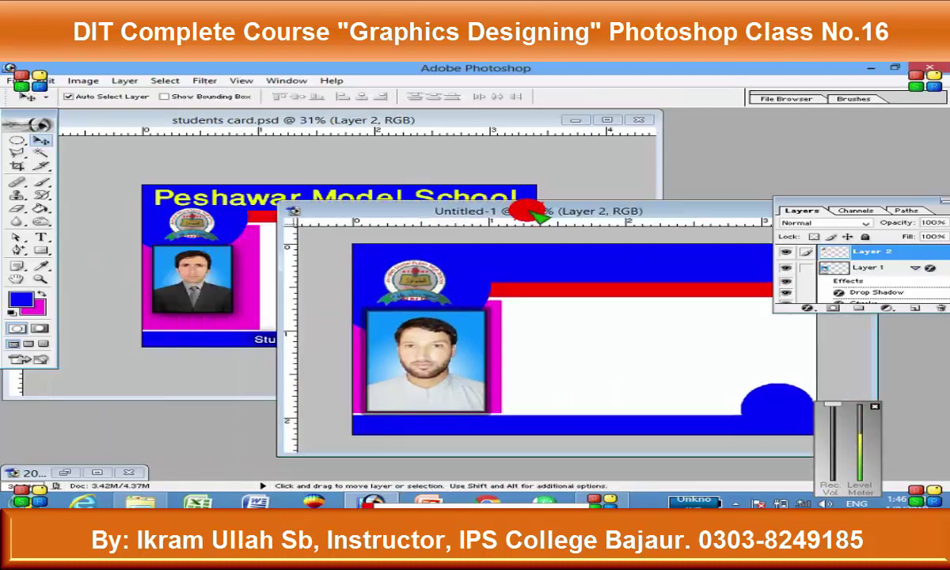
click(162, 198)
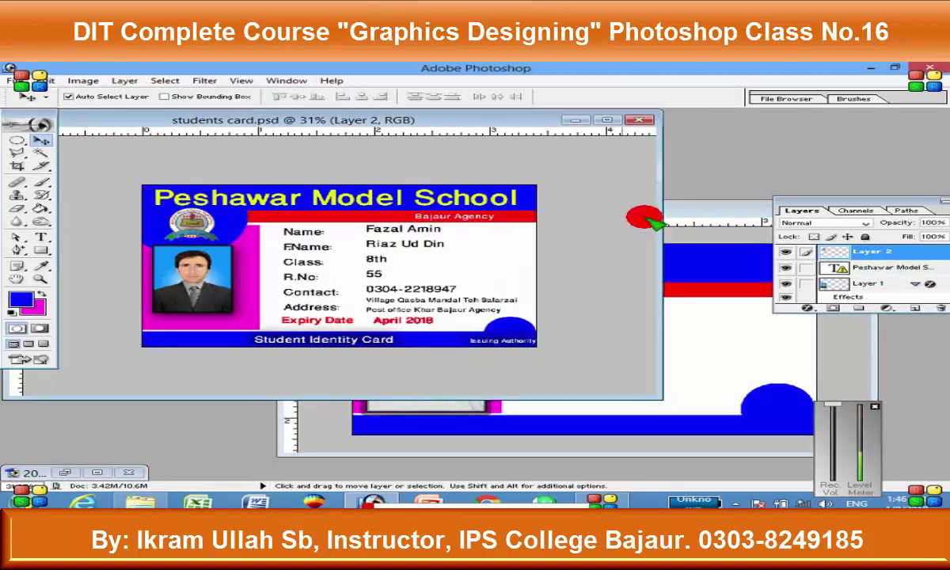
click(678, 208)
mouse_move(672, 210)
mouse_down()
mouse_move(396, 205)
mouse_move(408, 176)
mouse_up()
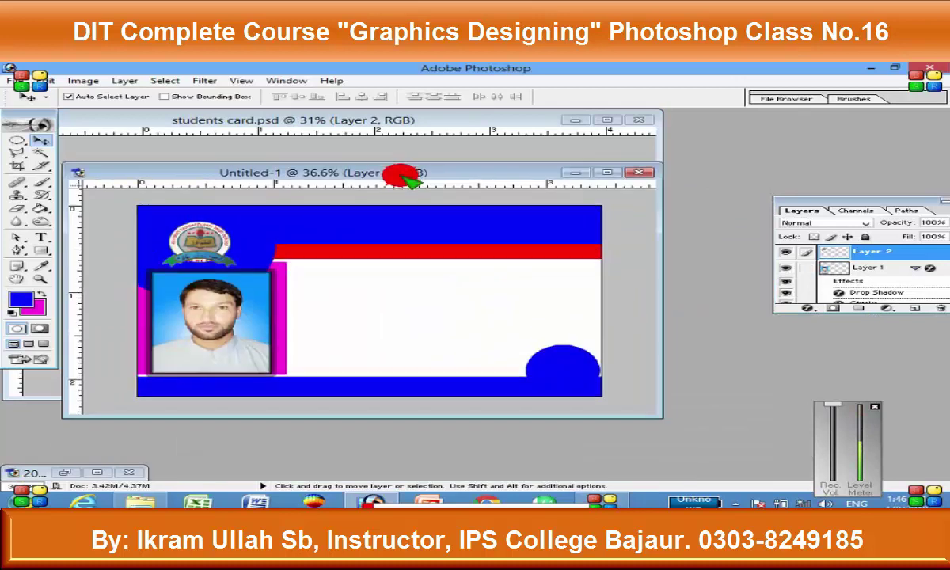
Add 10 pt yellow text 'AL FALAH PUBLIC HIGH SCHOOL' across the card's top blue band
click(41, 236)
click(397, 262)
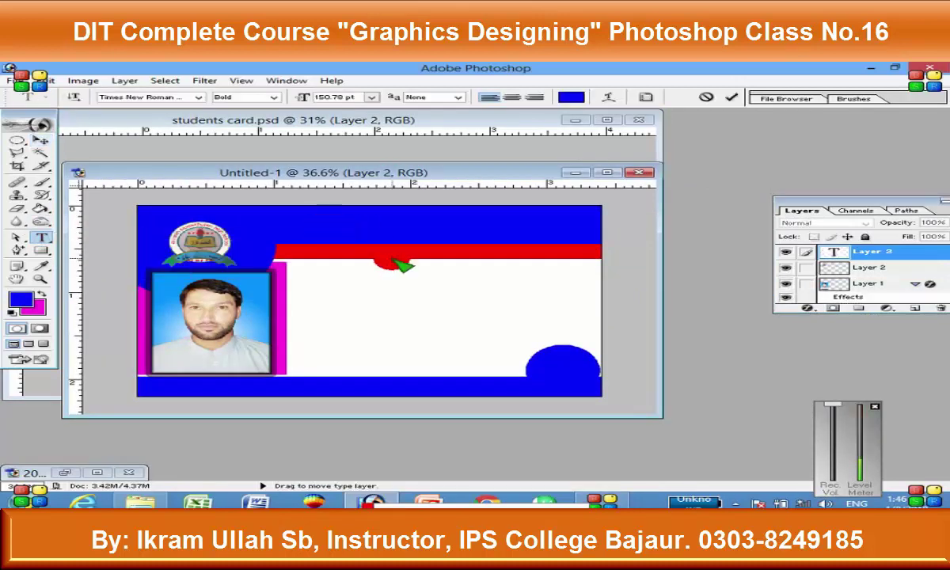
click(371, 96)
click(358, 168)
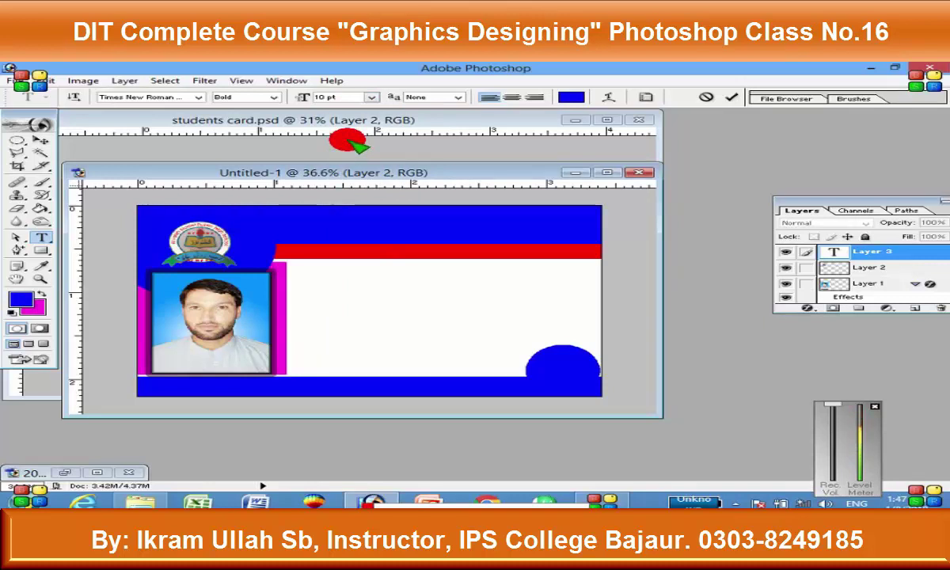
click(339, 224)
click(571, 97)
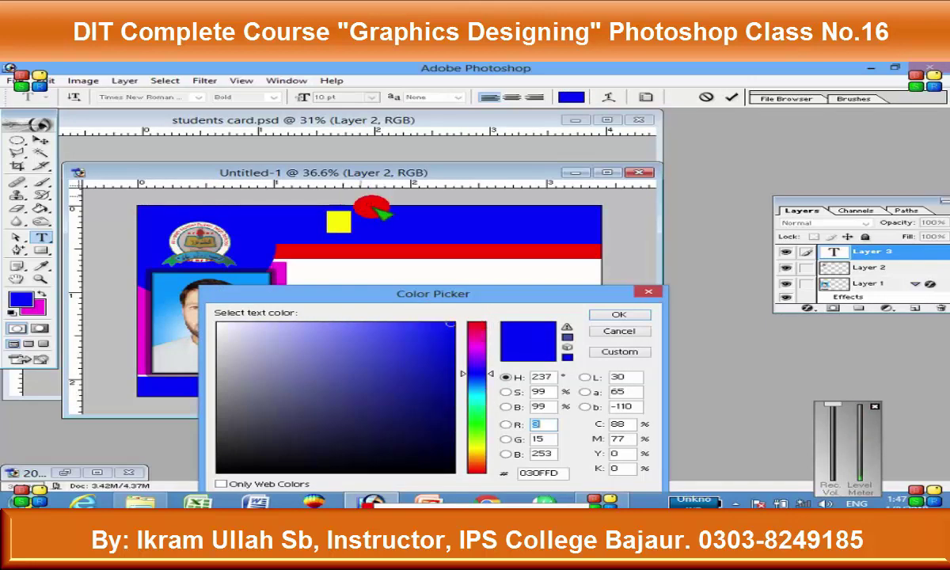
drag(475, 405, 475, 446)
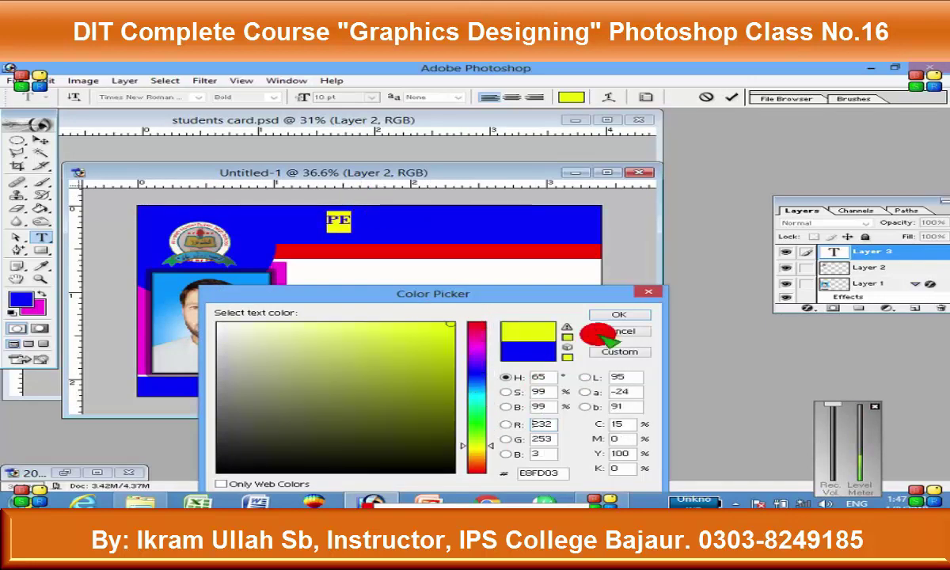
click(619, 314)
text(AL FALAH PUBLIC HIGH SCHO)
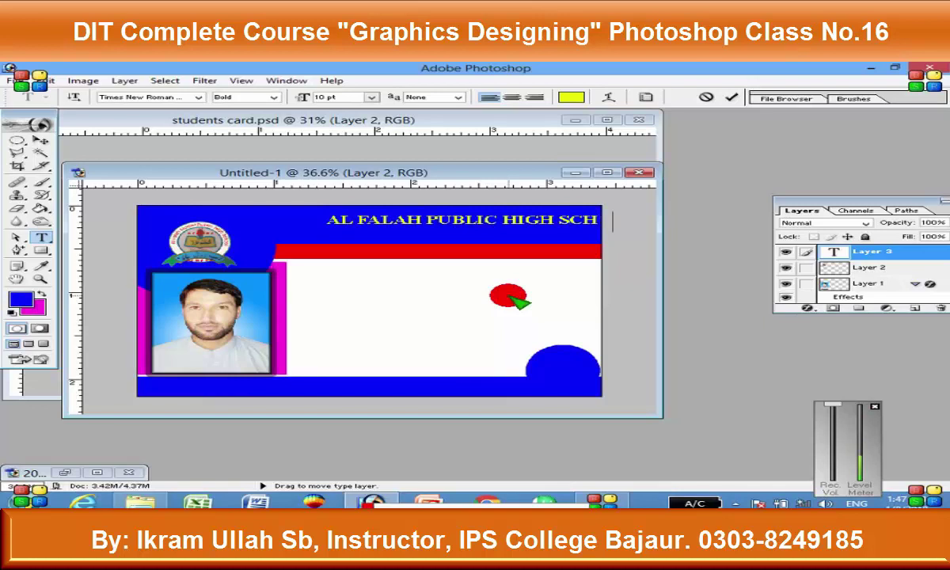
click(41, 140)
Nudge the school title left along the top band
drag(399, 241, 392, 246)
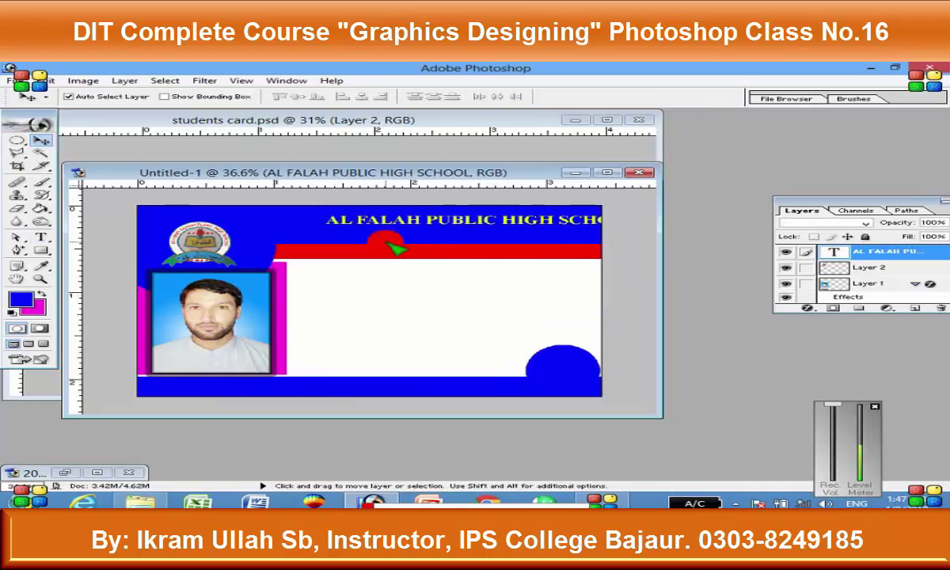
key(shift+Left)
key(shift+Left)
key(shift+Left)
key(shift+Left)
key(shift+Left)
key(shift+Left)
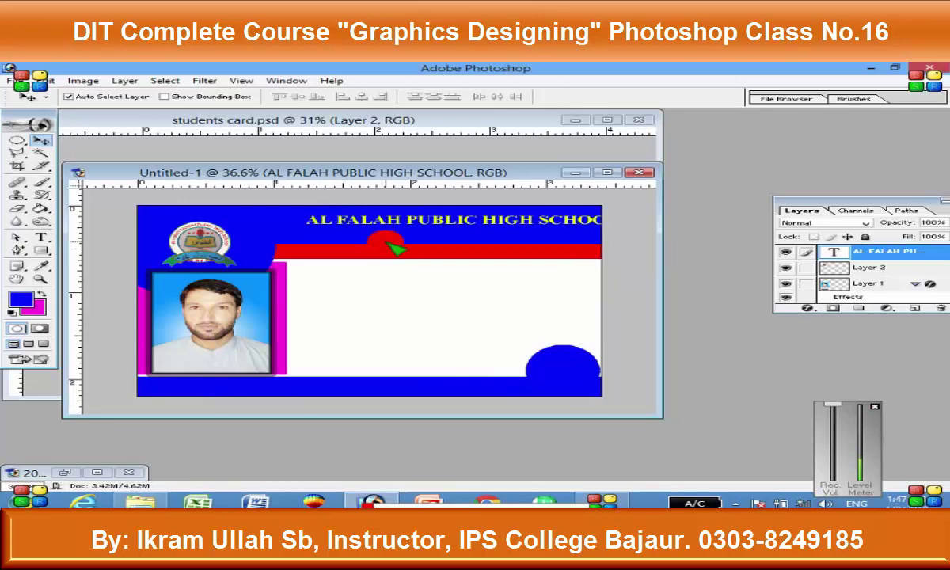
key(shift+Left)
key(shift+Left)
key(shift+Left)
drag(336, 171, 406, 243)
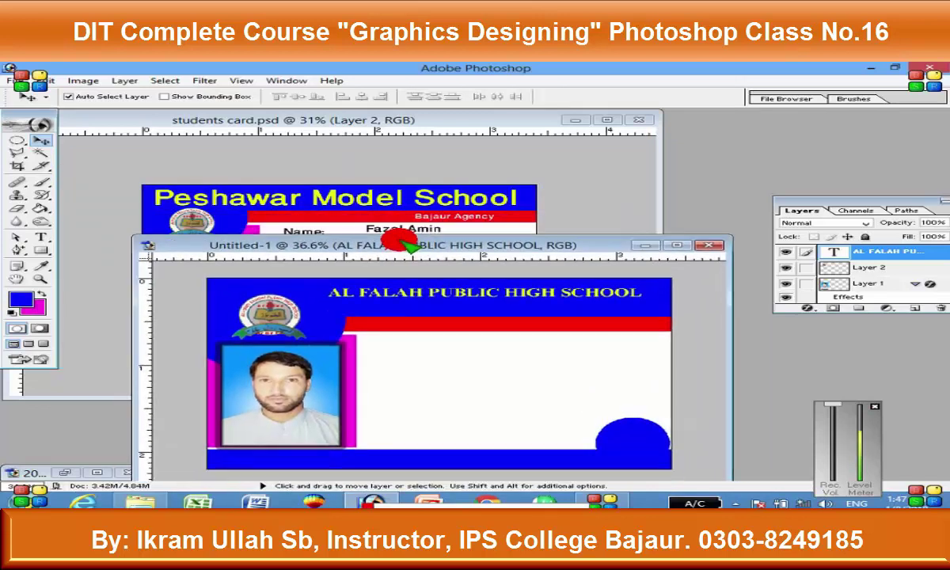
Scale the headline up to about 146.8% and shift it further left
key(ctrl+t)
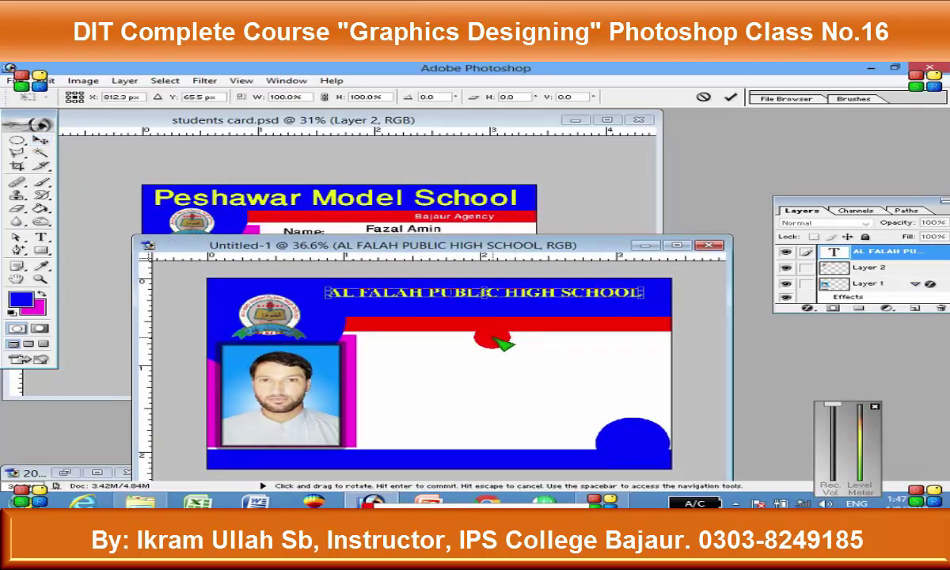
mouse_move(325, 288)
mouse_down()
mouse_move(293, 300)
mouse_move(357, 312)
mouse_up()
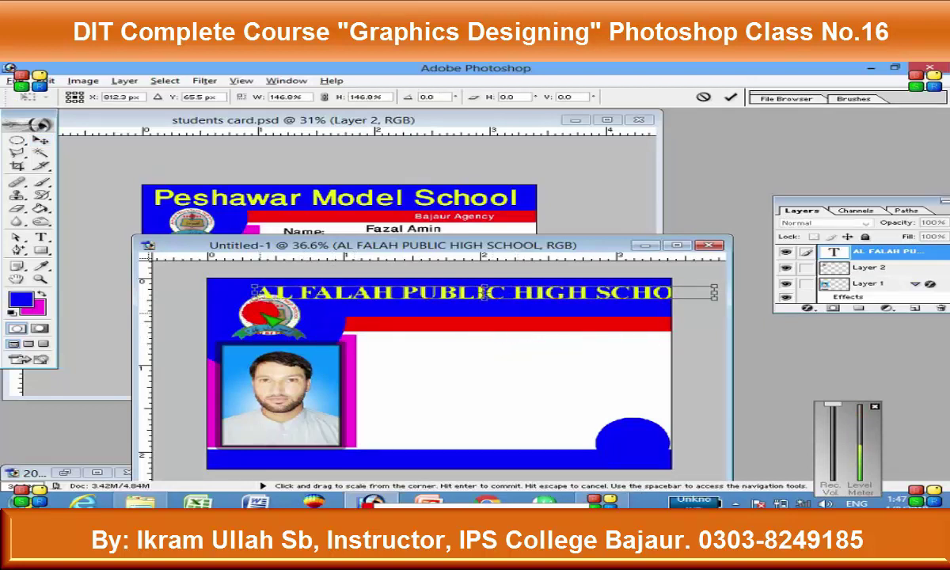
click(730, 97)
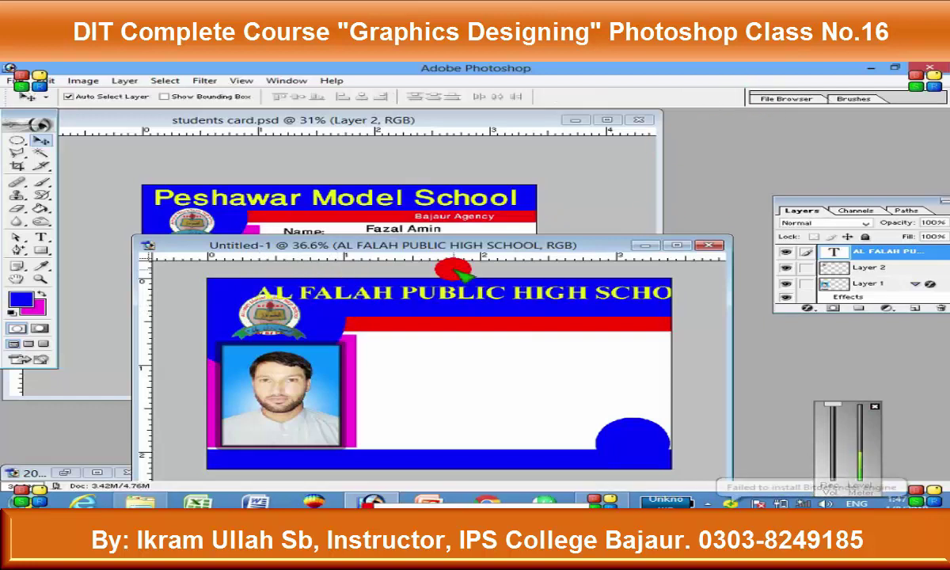
drag(484, 264, 457, 270)
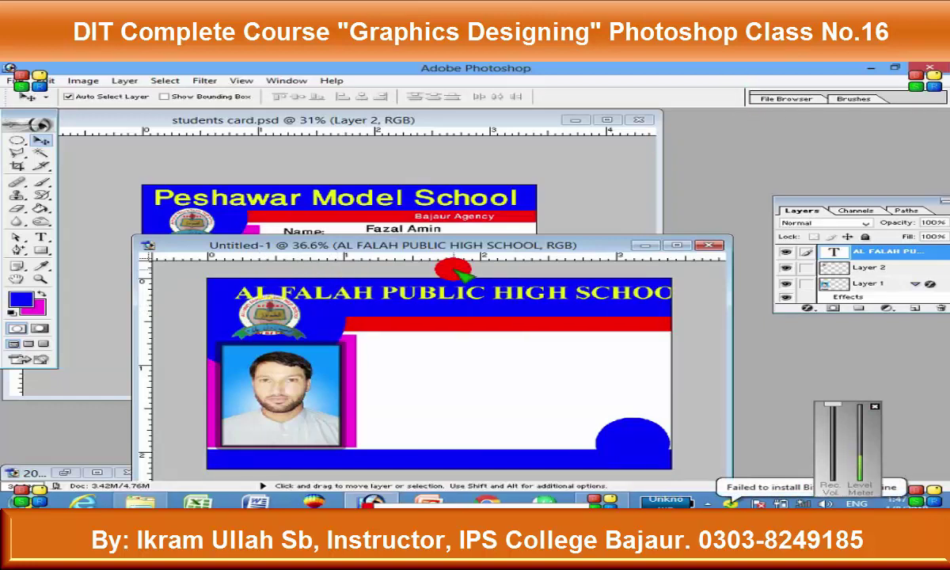
key(shift+Left)
key(shift+Left)
key(shift+Left)
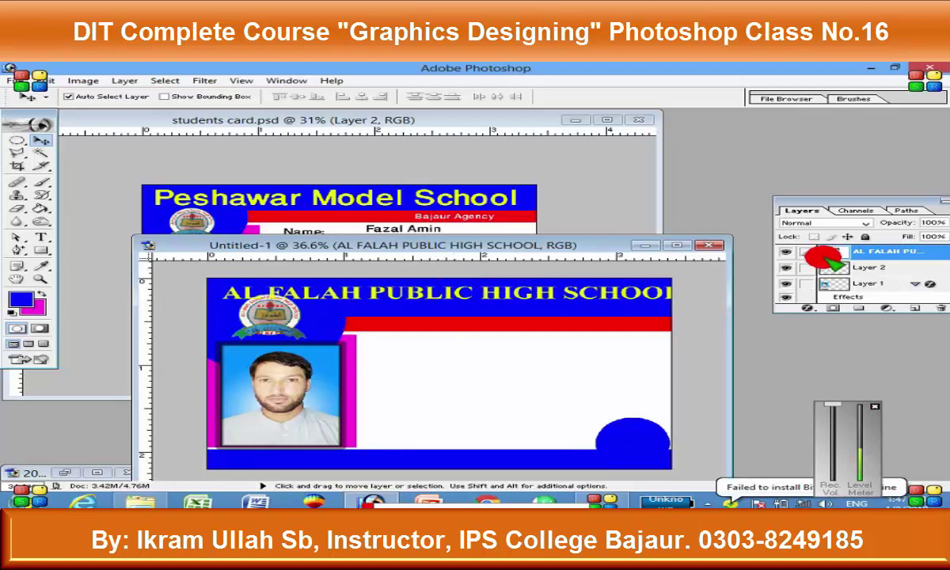
Change the AL FALAH headline font to Arial
double_click(833, 250)
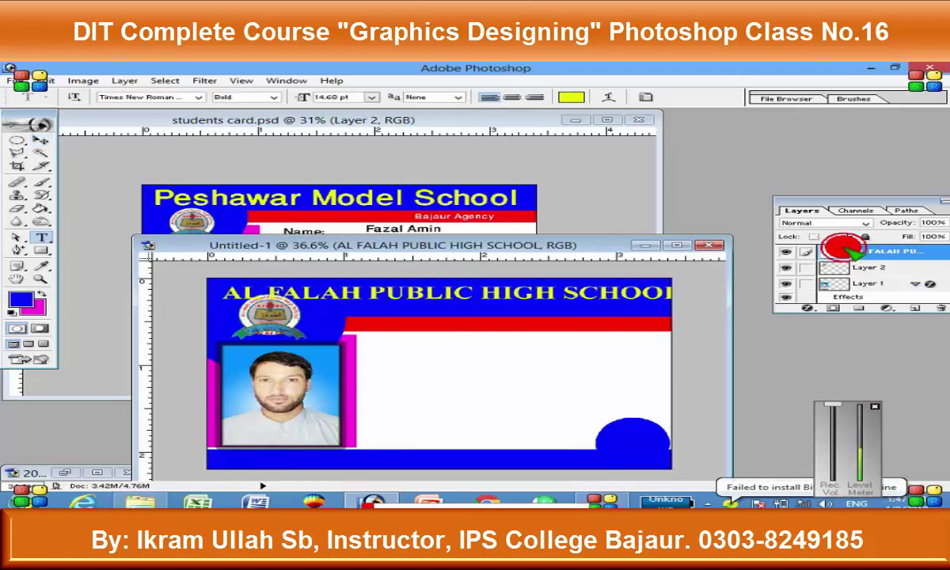
click(176, 95)
click(197, 97)
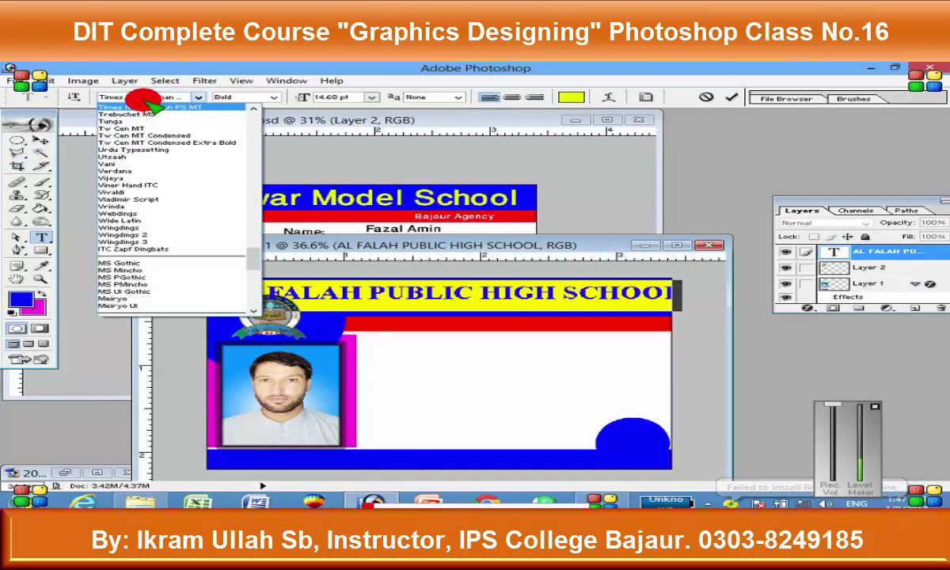
click(139, 103)
text(Ari)
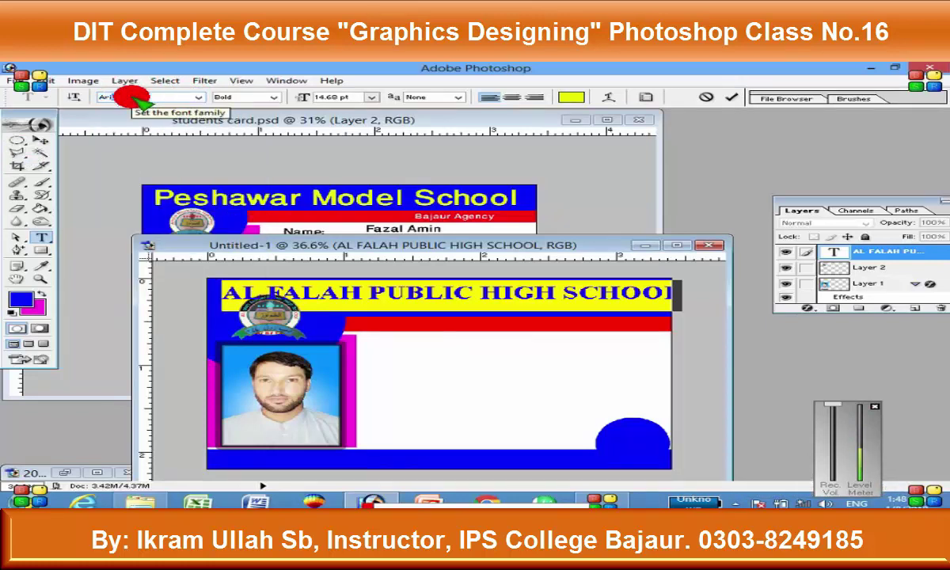
key(Return)
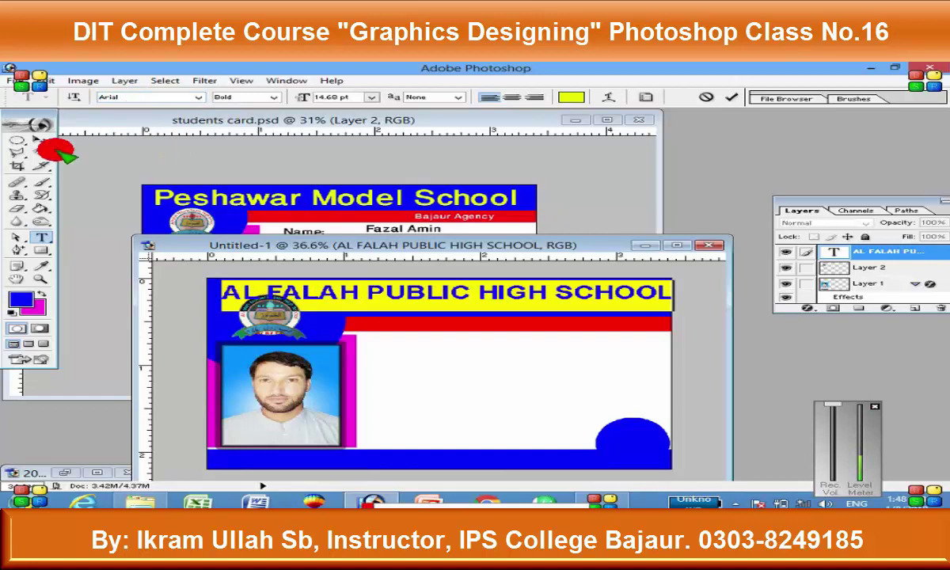
click(42, 141)
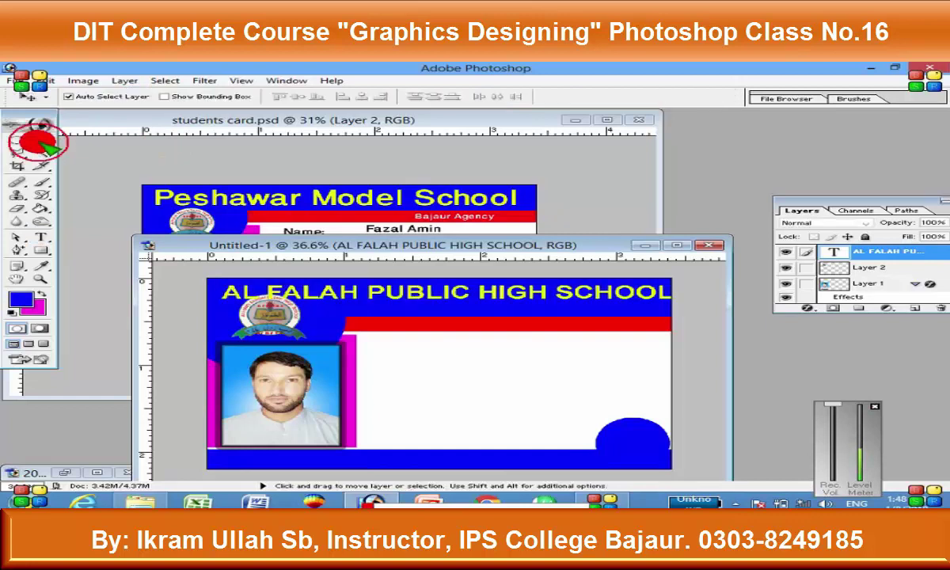
Check the Peshawar Model School title's font without rasterizing it, then return to Untitled-1
click(242, 193)
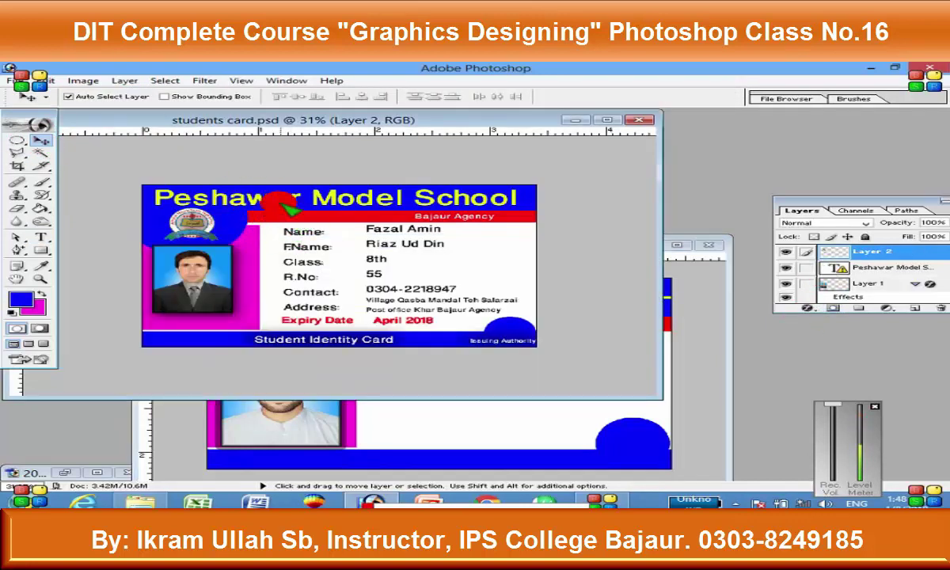
click(783, 268)
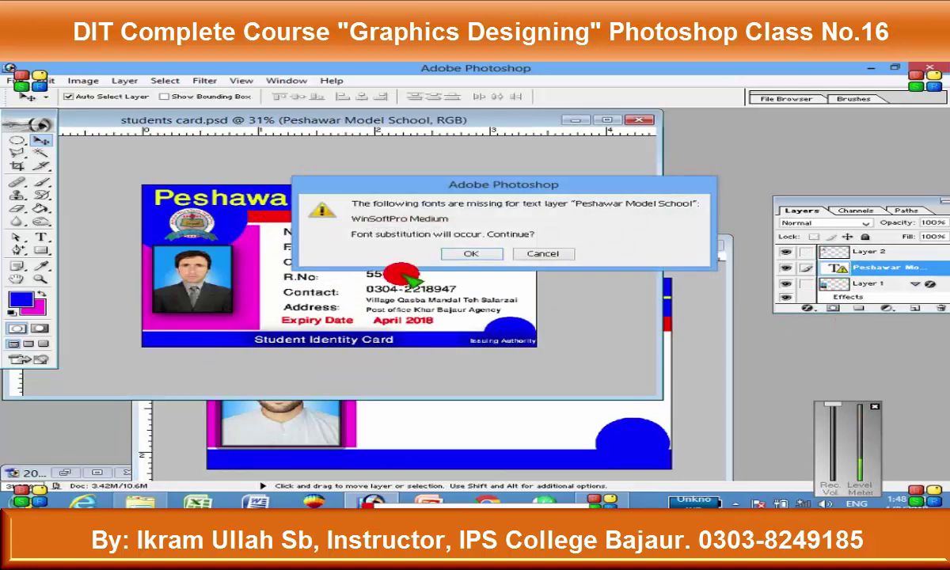
click(471, 253)
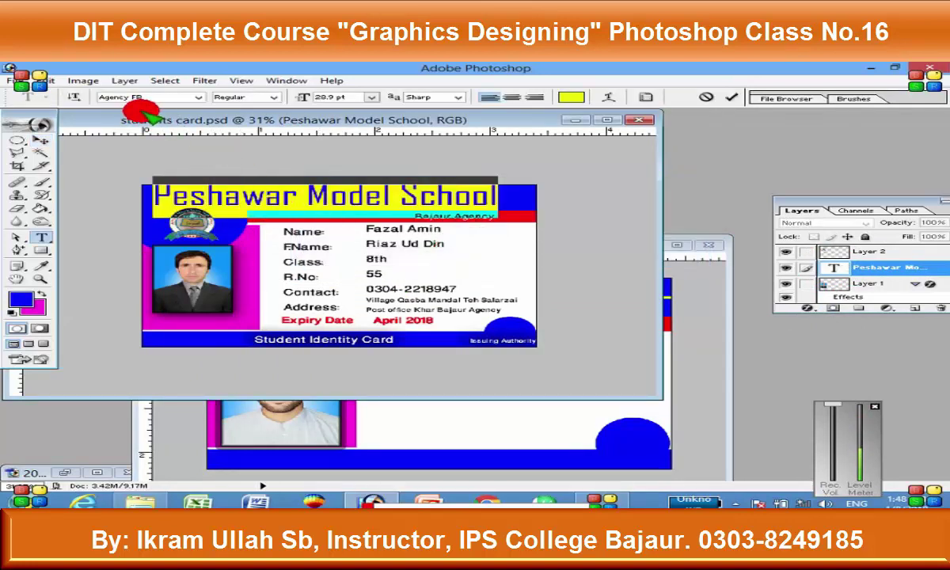
click(724, 99)
key(v)
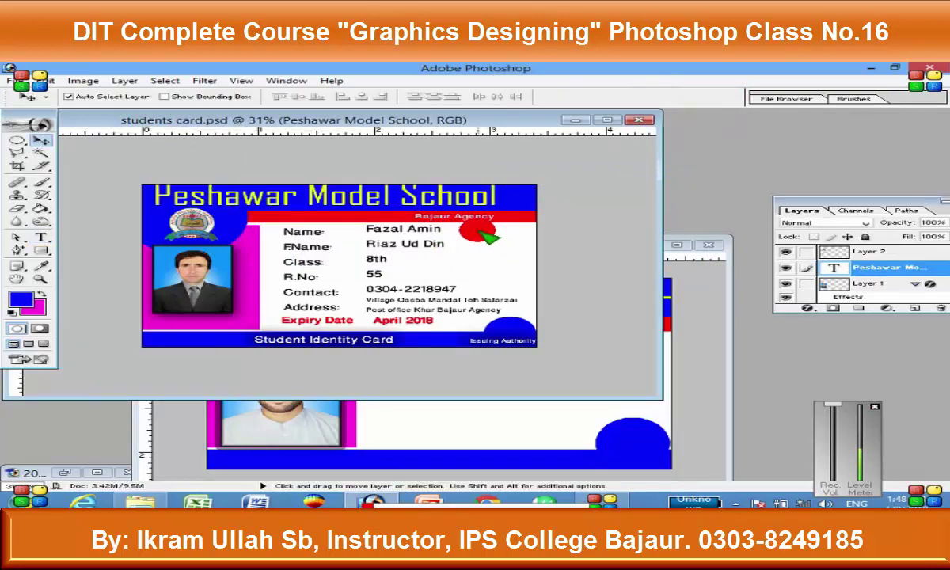
key(alt+BackSpace)
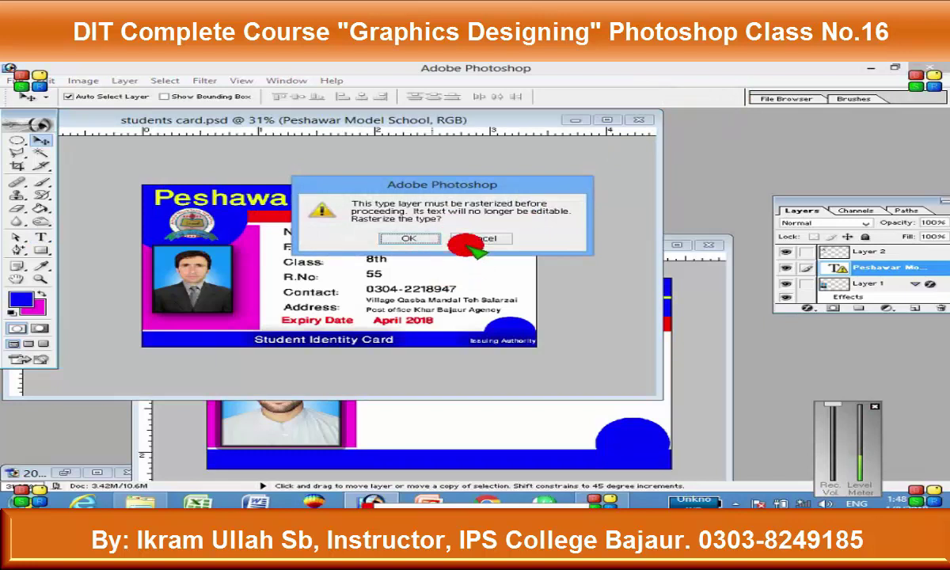
click(472, 242)
click(586, 360)
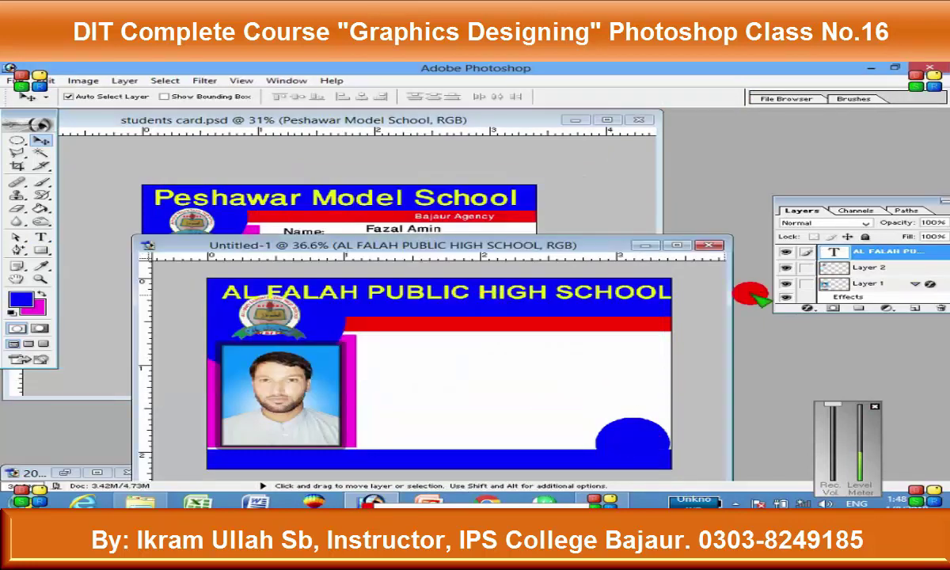
Change the headline font to Agency FB
double_click(835, 255)
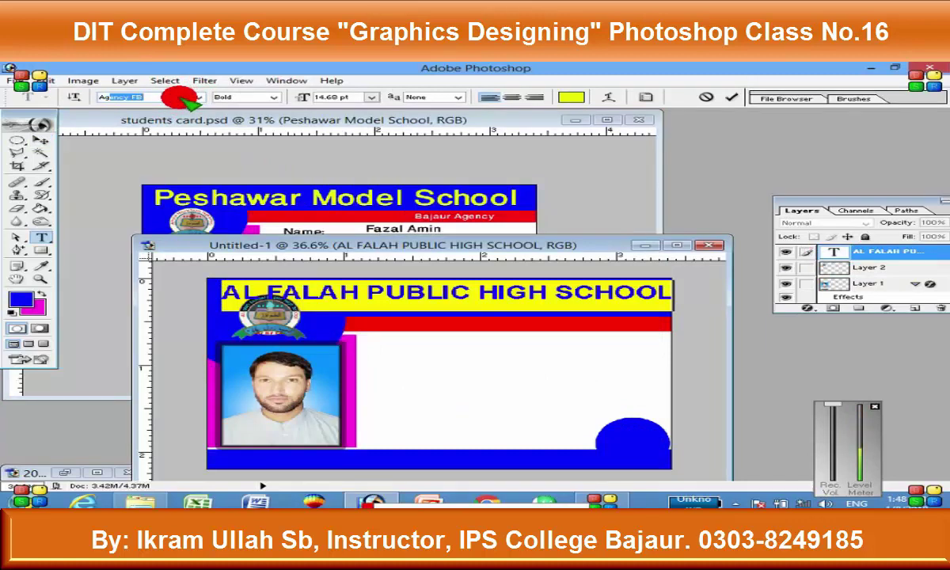
key(Return)
click(41, 140)
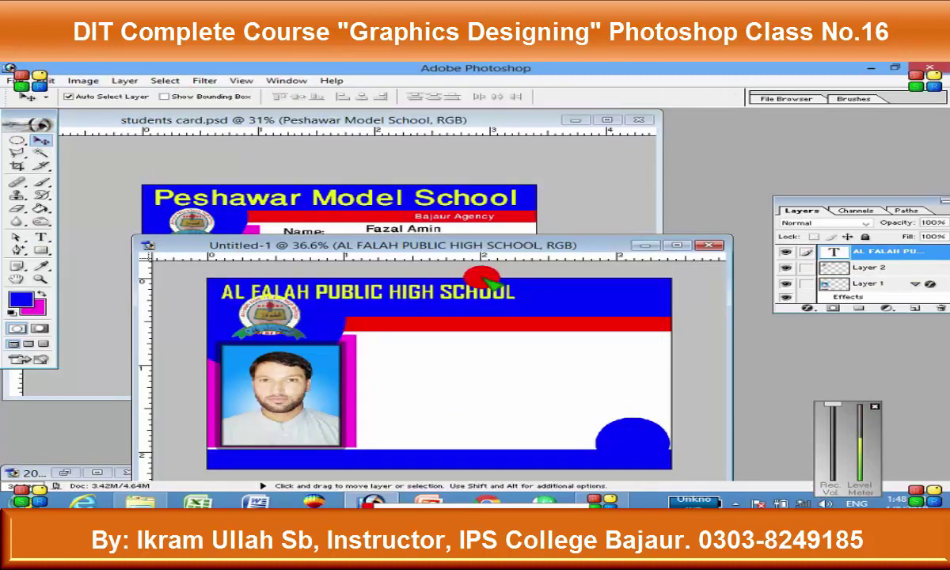
Enlarge the headline to about 151.8% and move it right across the top band
key(ctrl+t)
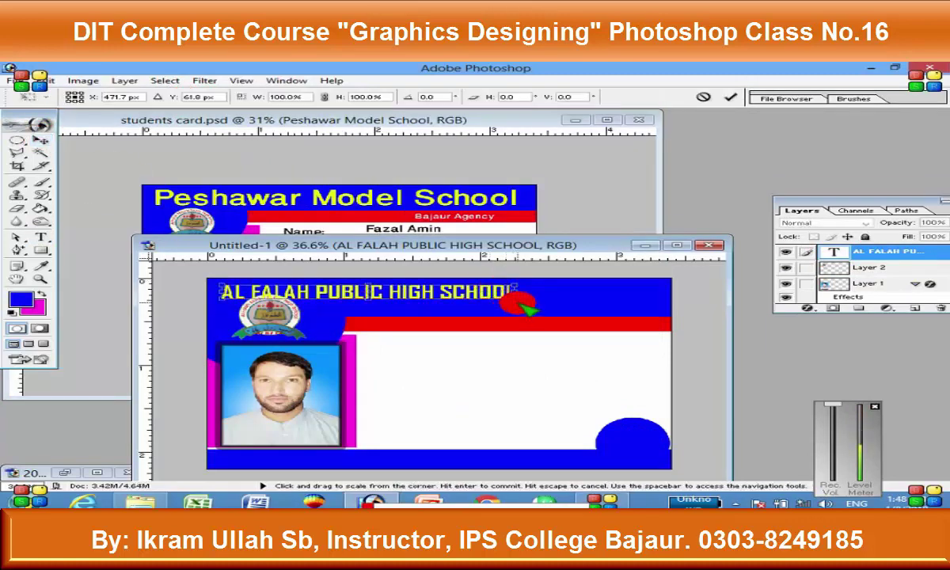
drag(522, 305, 604, 317)
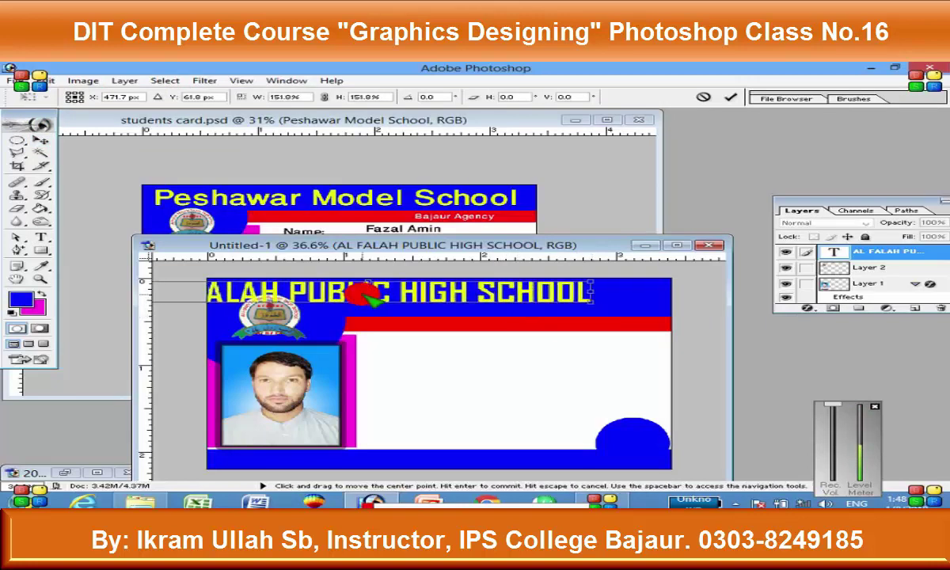
key(Return)
drag(336, 293, 403, 297)
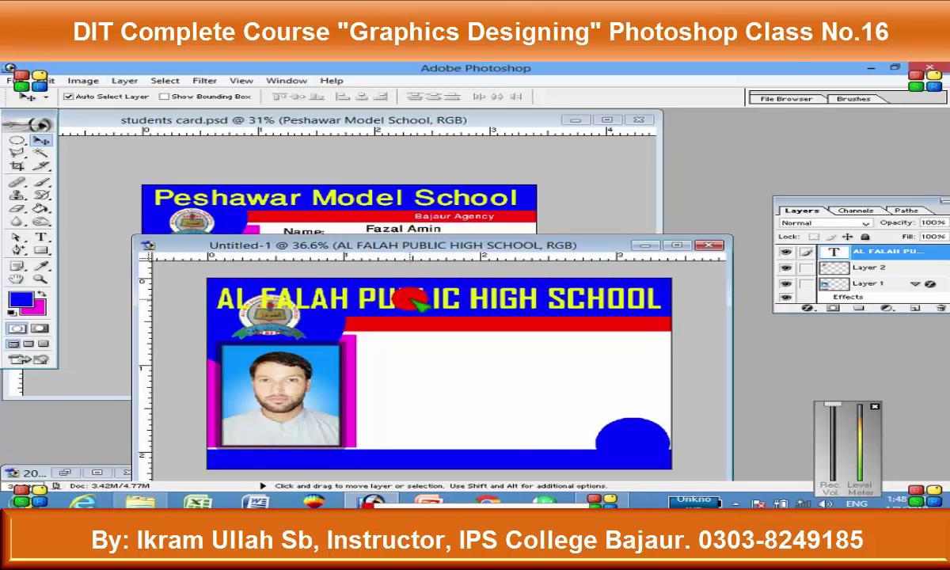
Shrink the school logo on Layer 2 to 60% width and height
click(257, 325)
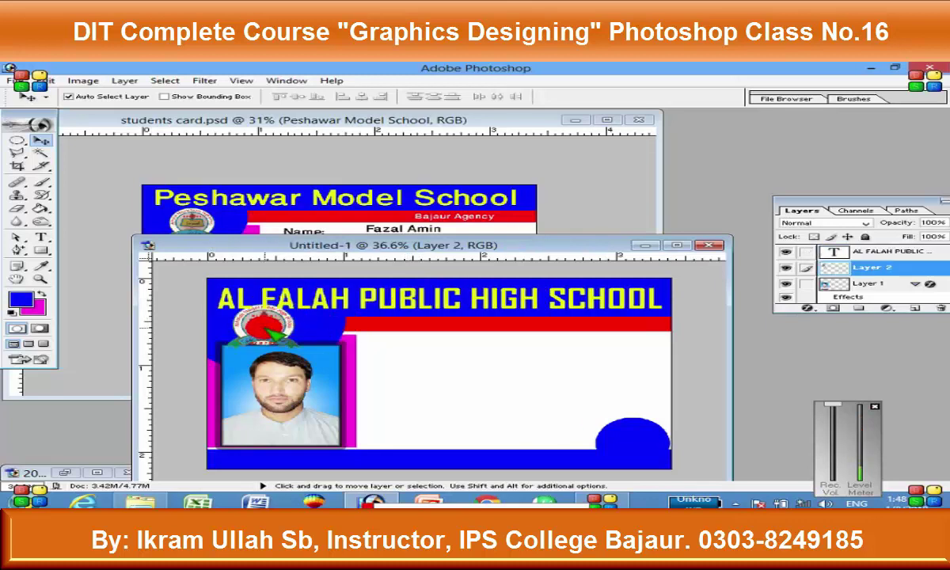
key(ctrl+t)
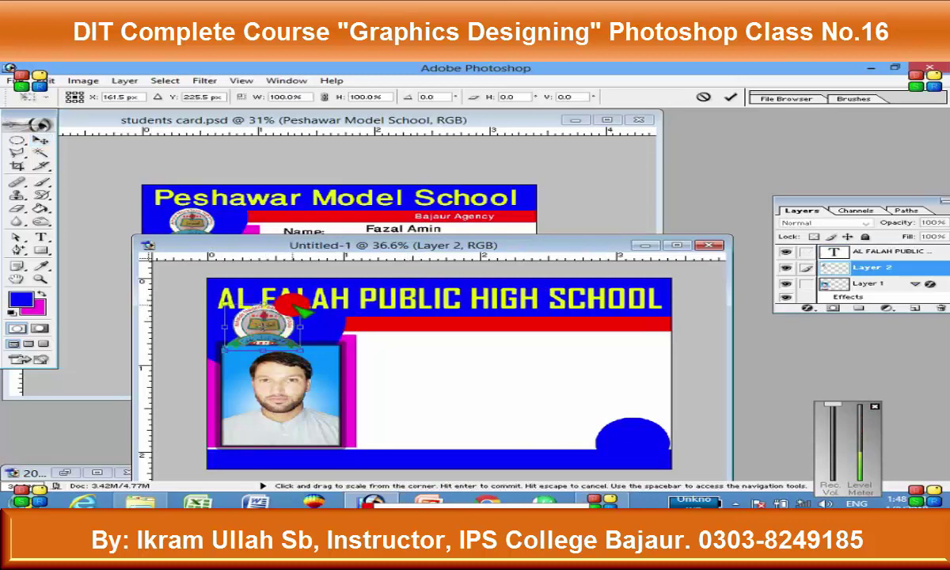
drag(299, 311, 277, 336)
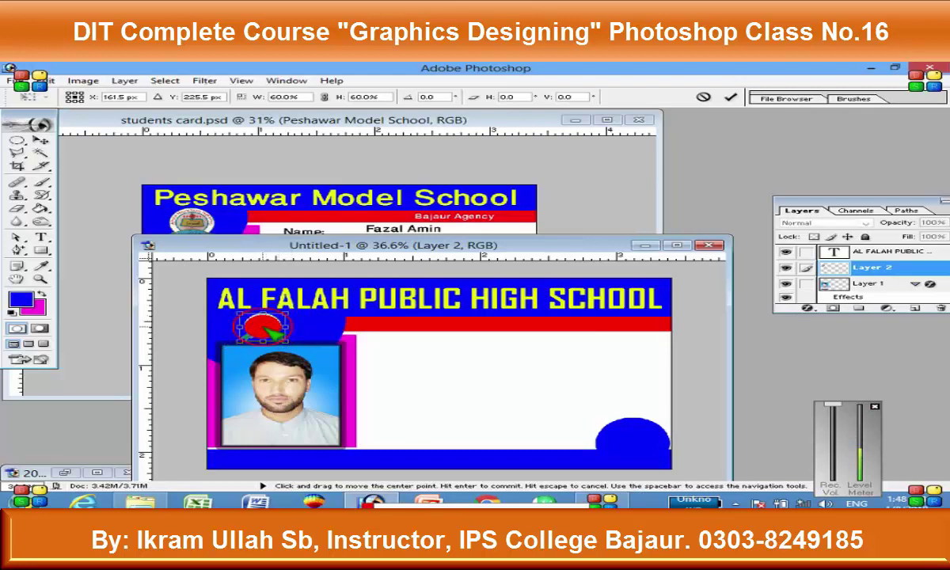
click(729, 97)
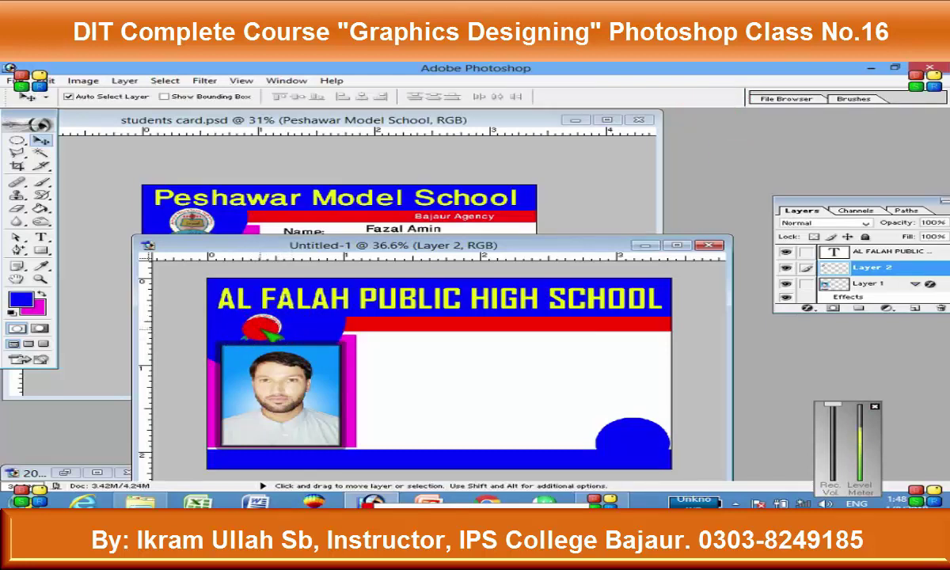
mouse_move(311, 239)
mouse_down()
mouse_move(270, 352)
mouse_move(227, 258)
mouse_up()
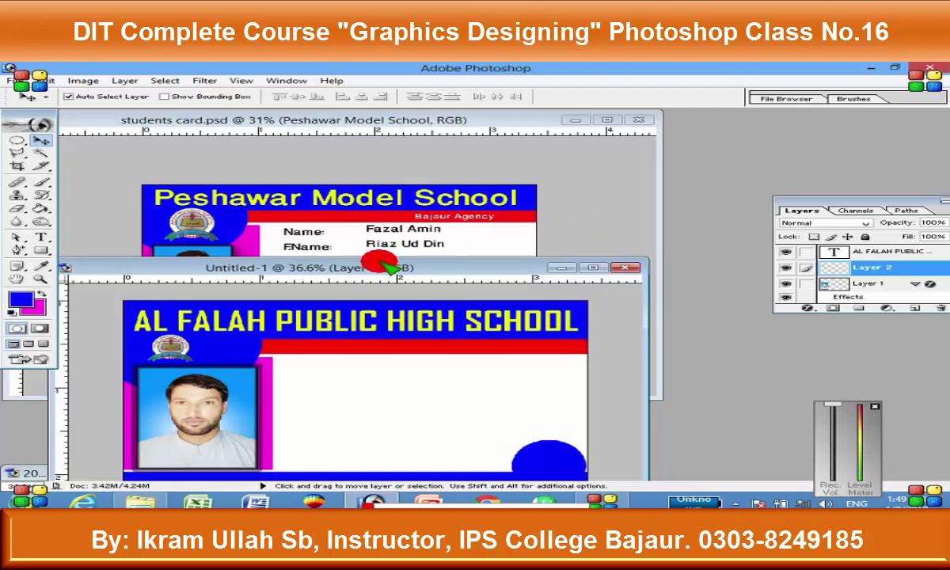
Draw a text box right of the photo and start red label text with 'Name'
drag(237, 270, 296, 131)
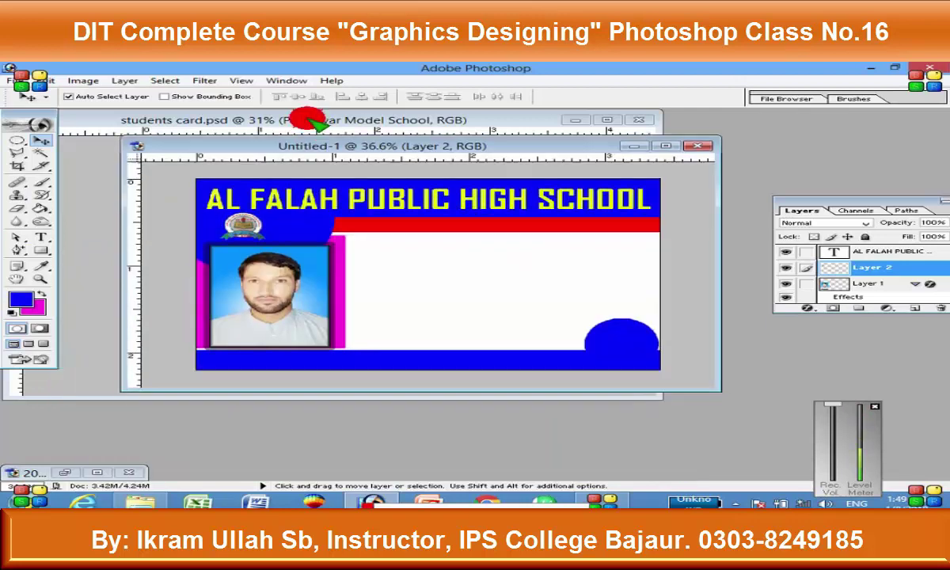
click(43, 237)
click(83, 237)
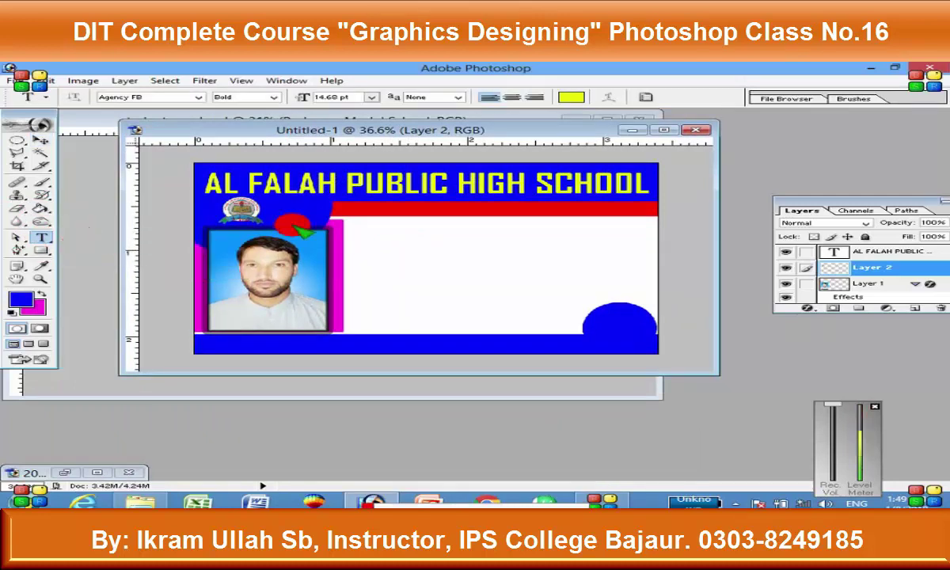
mouse_move(369, 231)
mouse_down()
mouse_move(448, 278)
mouse_move(460, 325)
mouse_up()
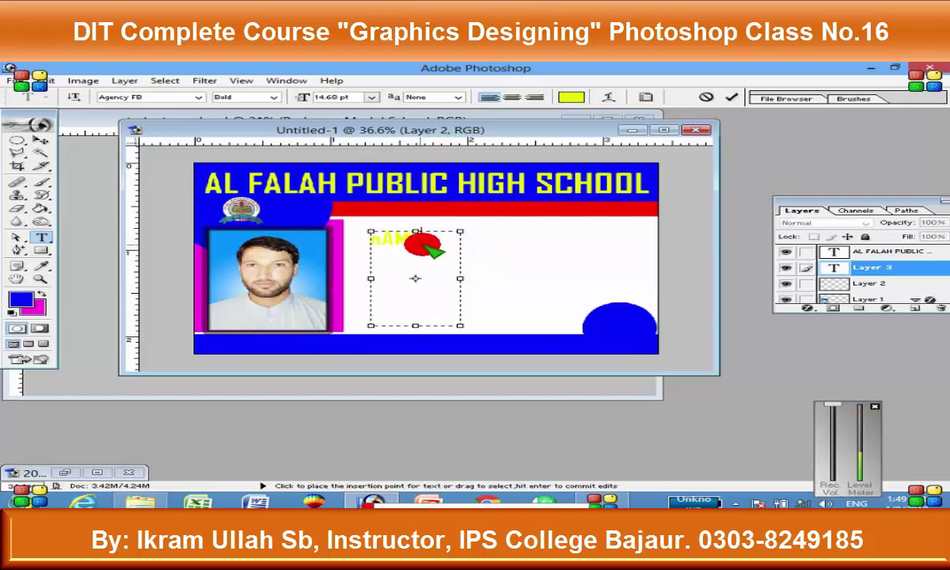
drag(421, 239, 369, 237)
click(572, 96)
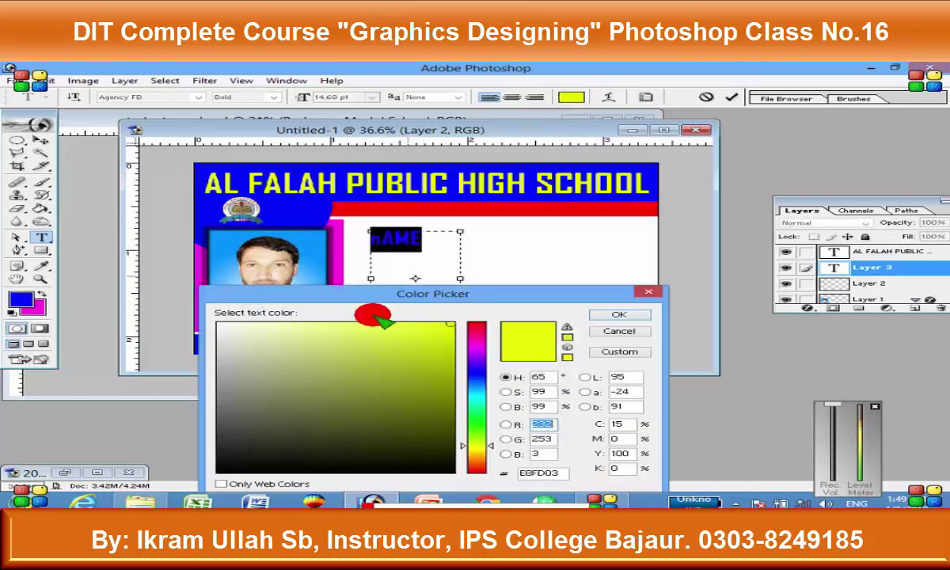
click(479, 325)
click(614, 314)
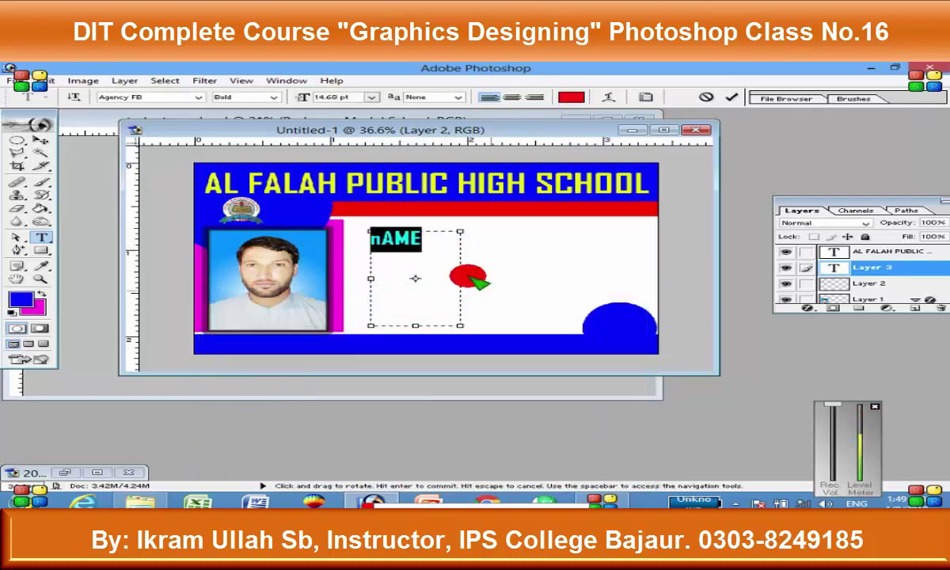
text(N)
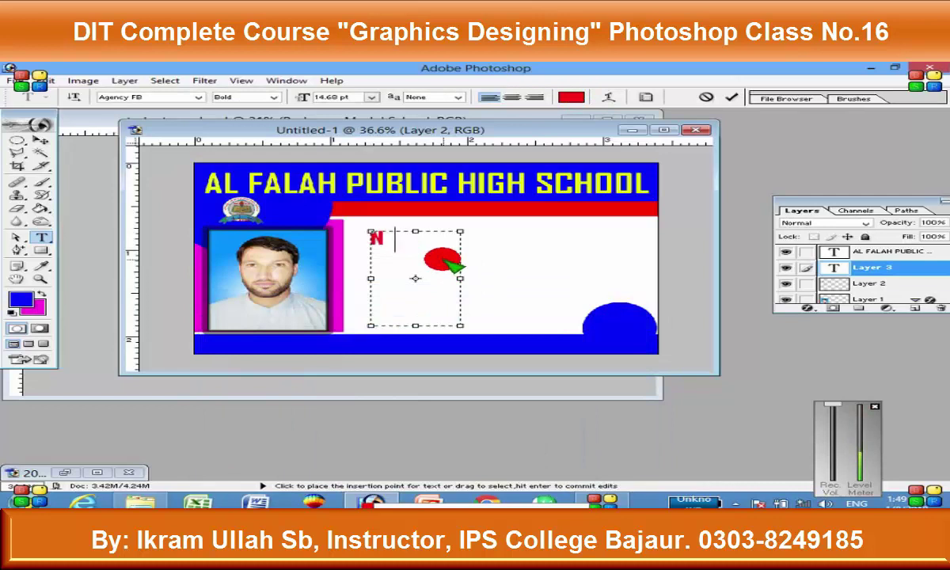
text(ame:)
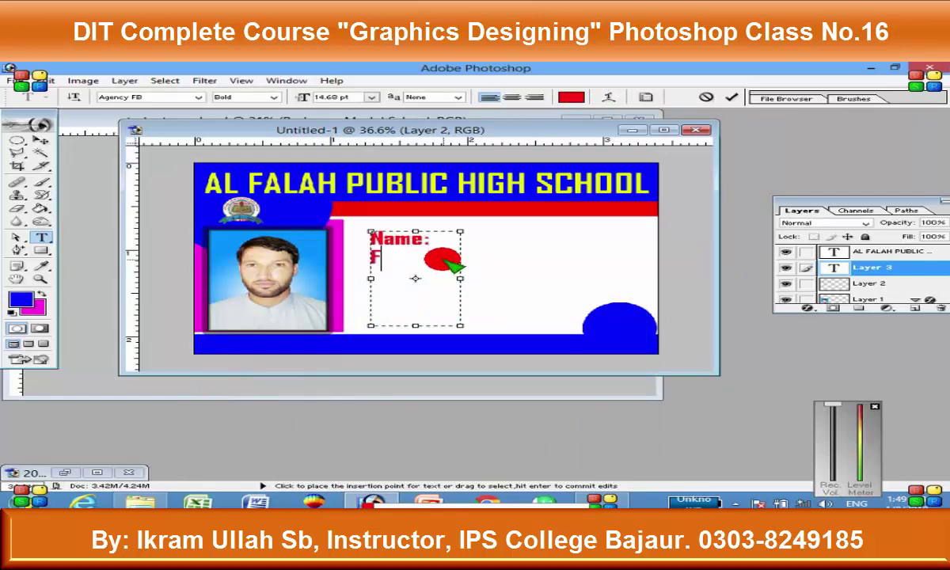
Set the labels to 10 pt and enlarge the box to fit Name through Address
drag(424, 262, 360, 228)
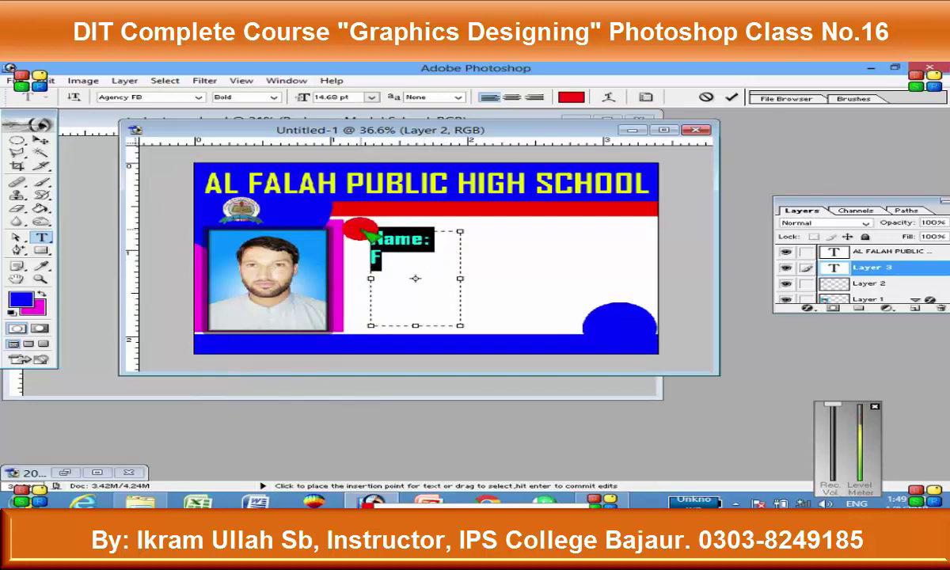
click(368, 97)
click(364, 163)
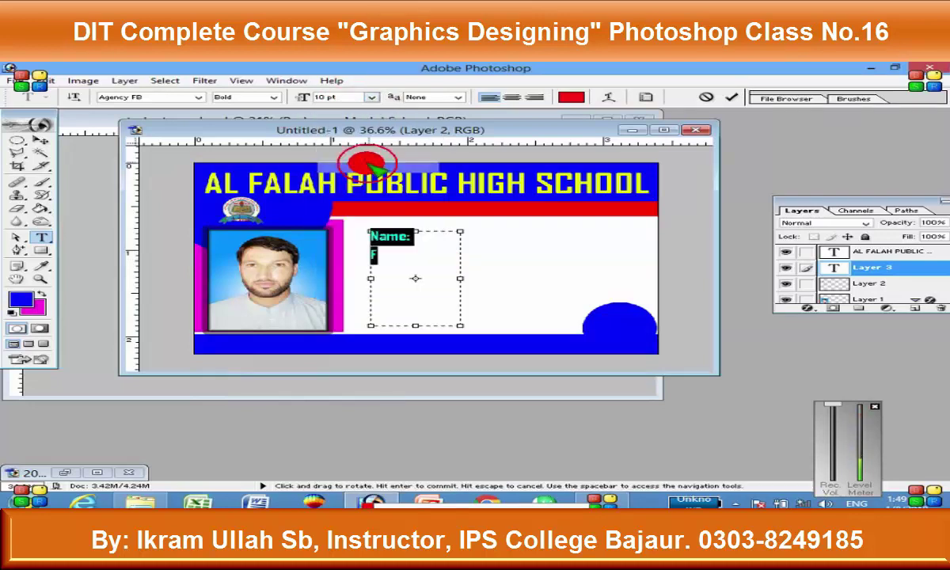
click(431, 265)
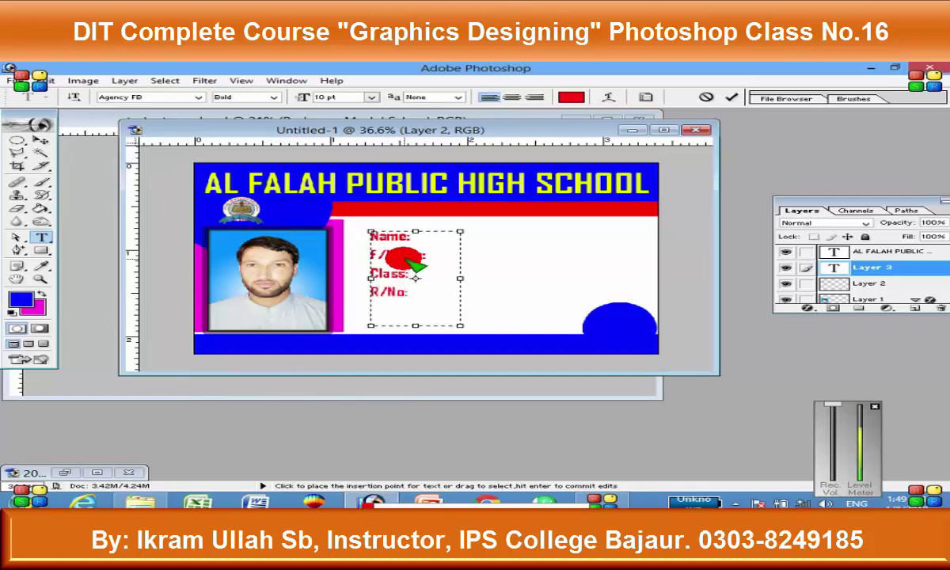
mouse_move(365, 129)
mouse_down()
mouse_move(445, 265)
mouse_move(348, 340)
mouse_move(342, 191)
mouse_up()
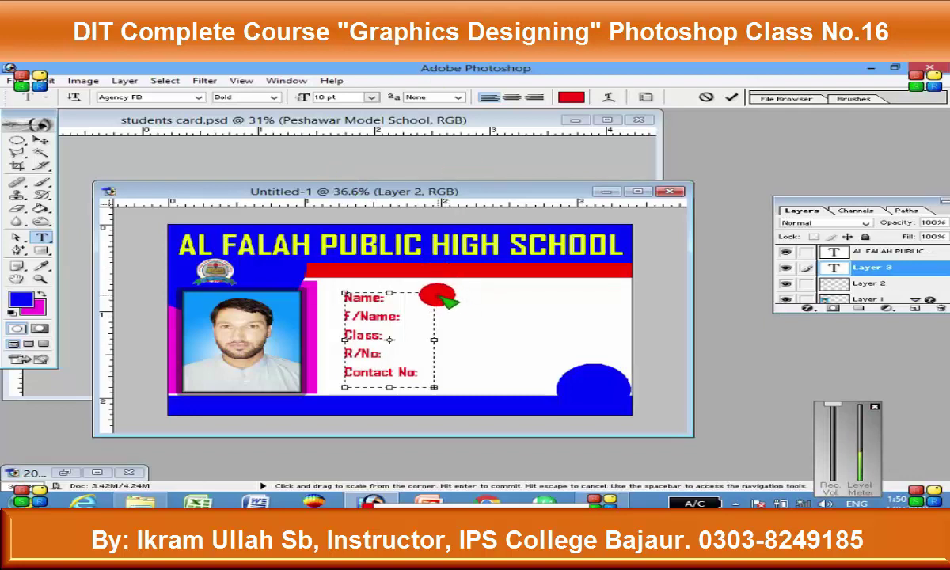
drag(435, 293, 434, 277)
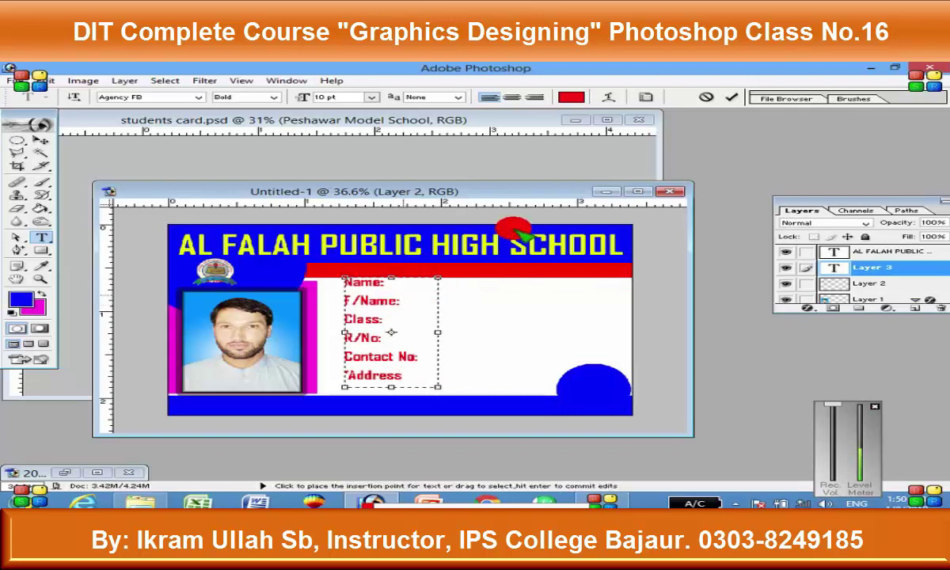
click(721, 98)
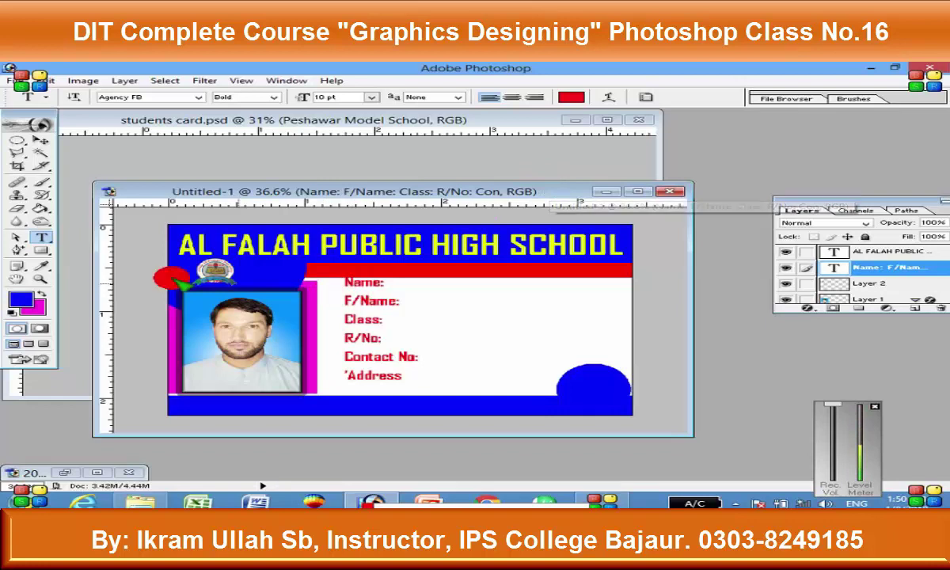
click(45, 143)
Nudge the labels down, zoom in, and Alt-drag a copy of the label list to the right
key(shift+Down)
key(shift+Down)
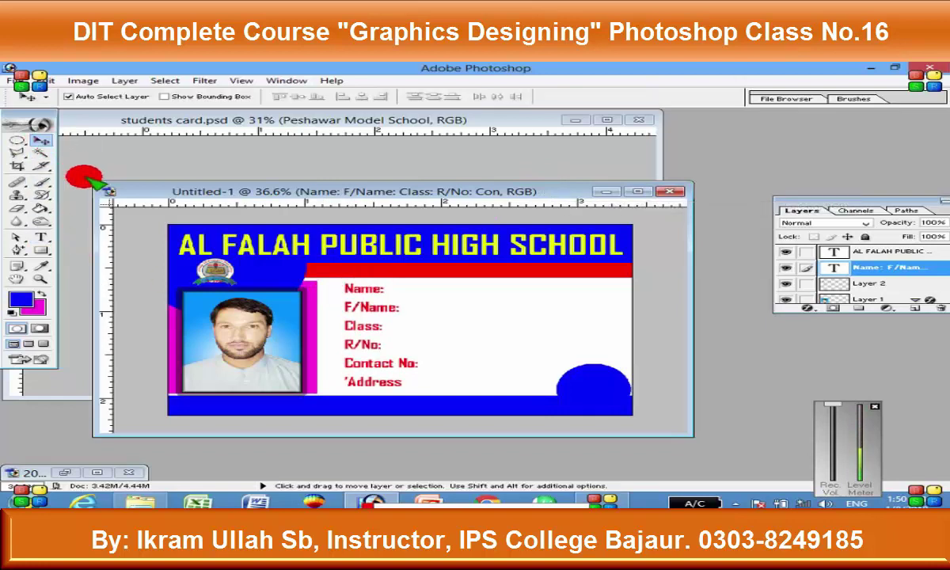
key(shift+Down)
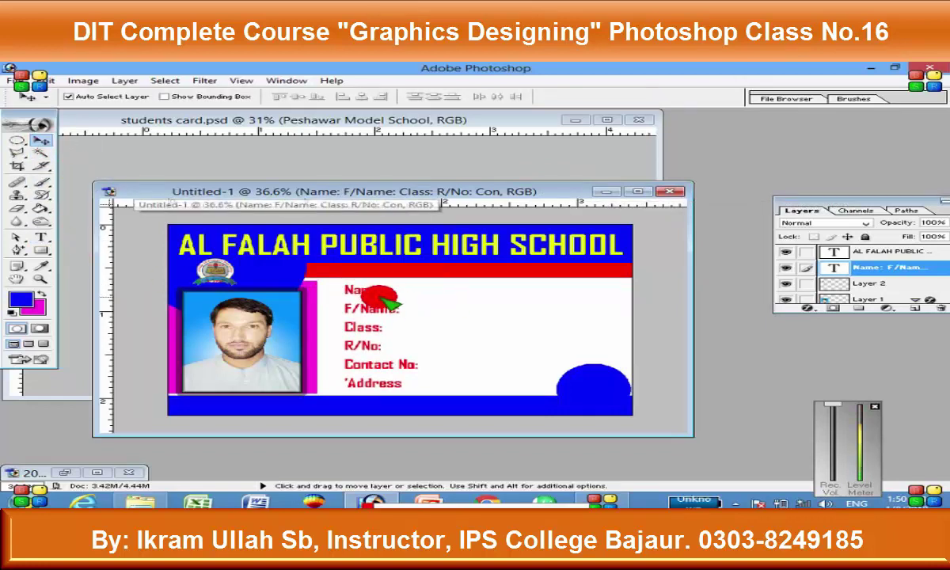
click(638, 191)
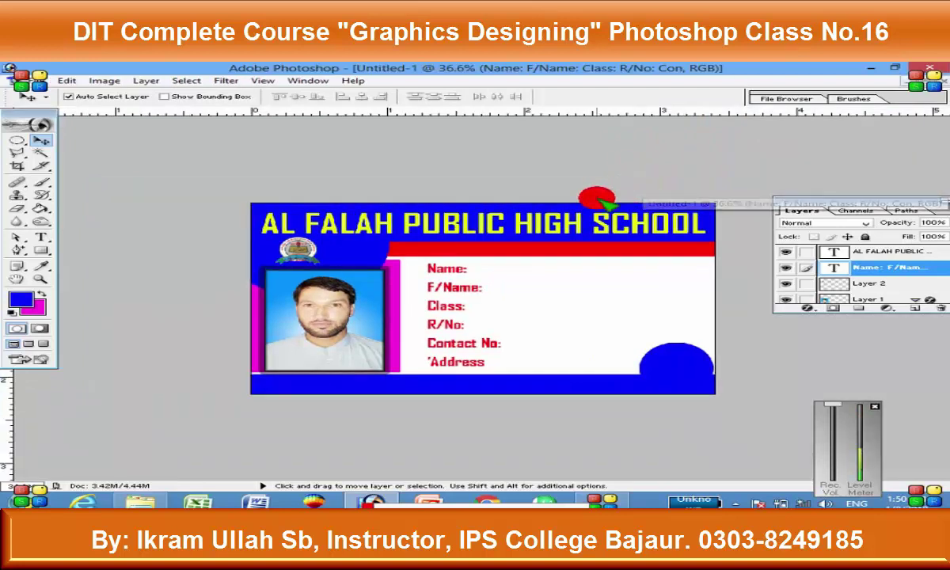
key(ctrl+plus)
key(ctrl+plus)
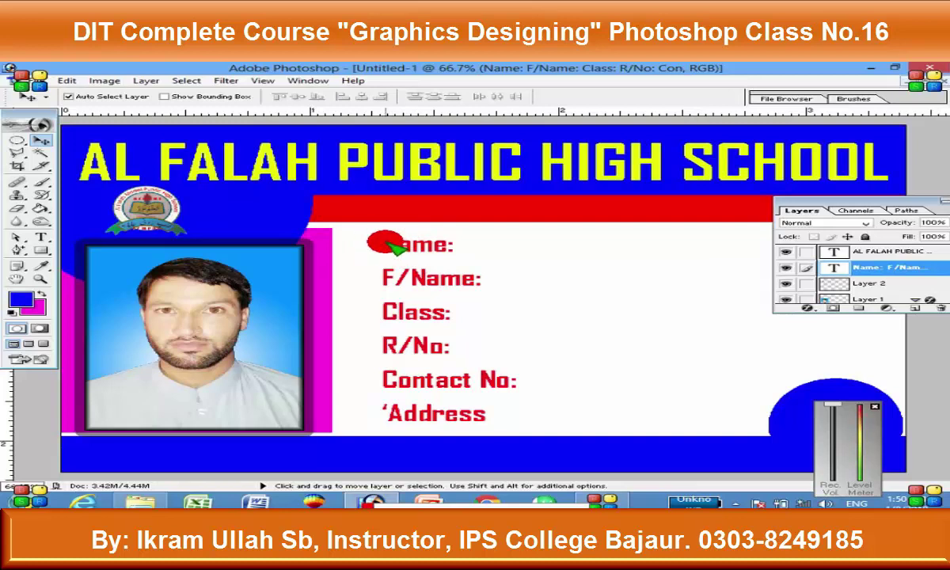
key(alt)
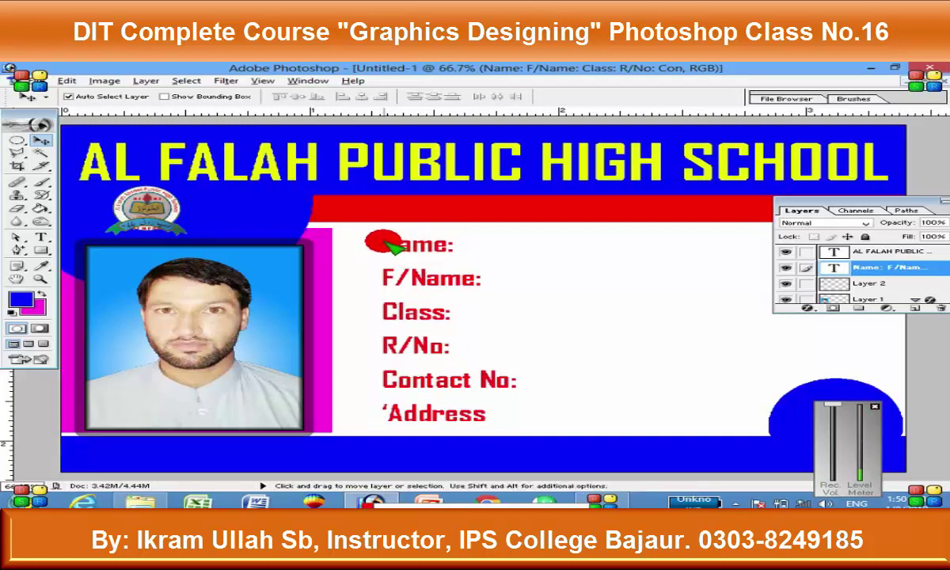
drag(393, 247, 599, 244)
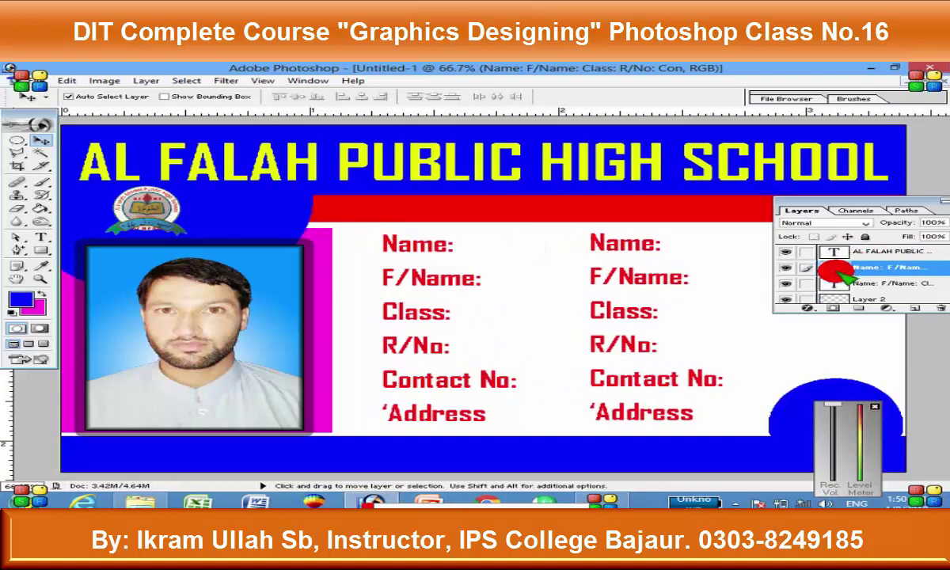
Replace the copied Name: and F/Name: labels with the student's name and father's name
double_click(833, 268)
drag(667, 252, 581, 253)
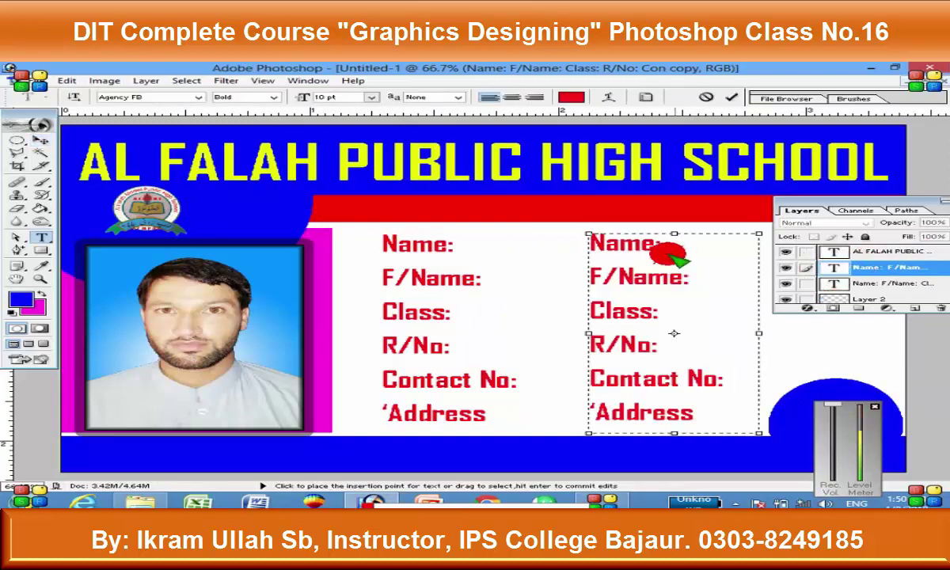
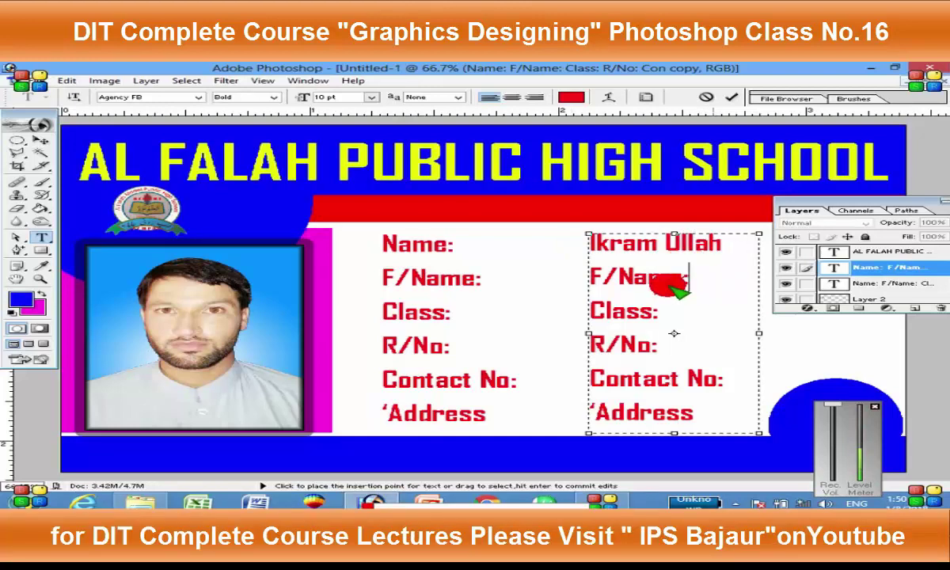
drag(690, 278, 586, 280)
text(F)
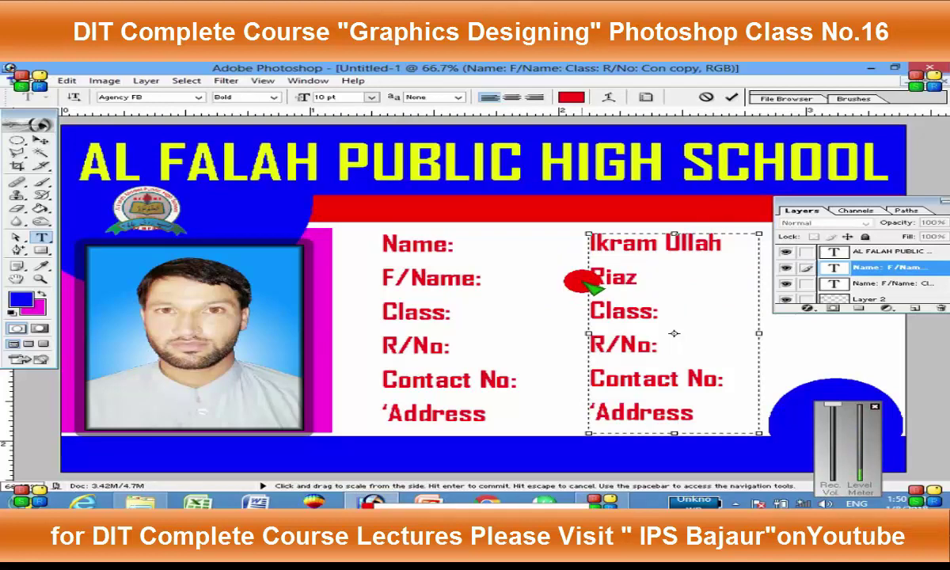
text( Ud Din)
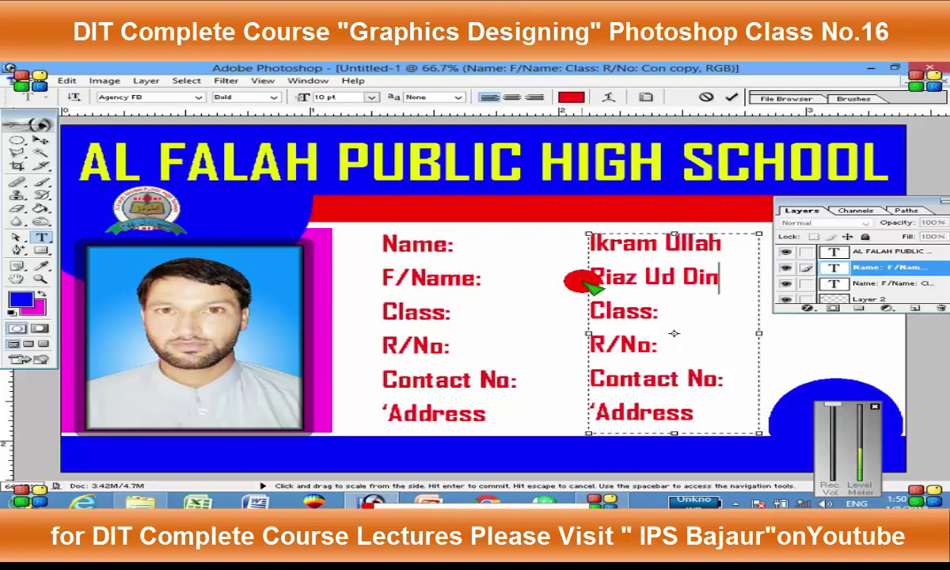
Enter class 8, the roll number and the contact number, then widen the text box
drag(657, 311, 587, 309)
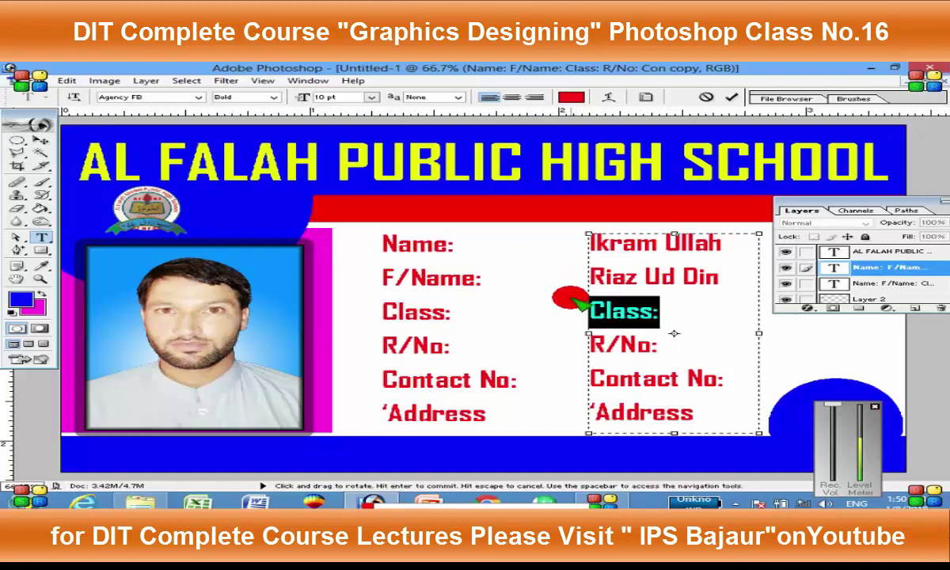
text(8th)
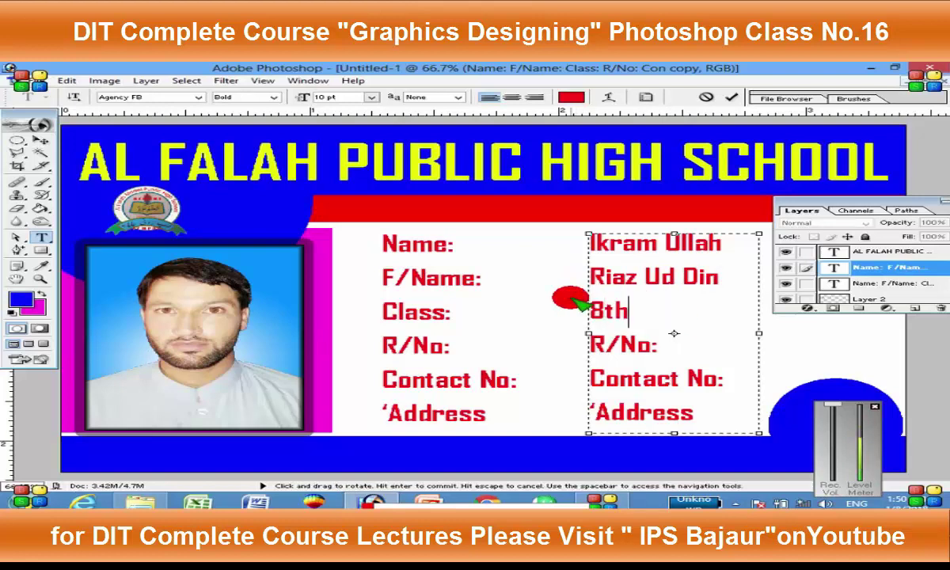
drag(657, 344, 587, 346)
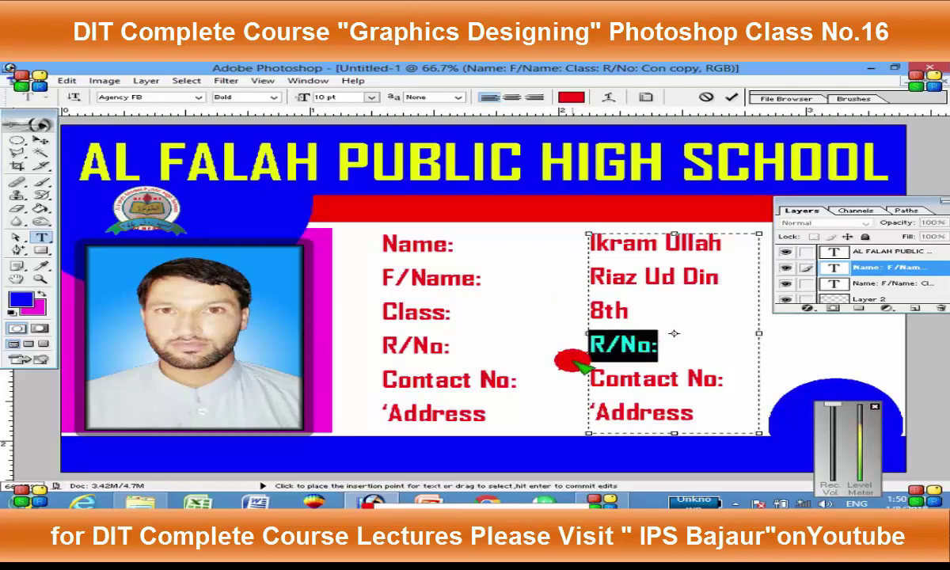
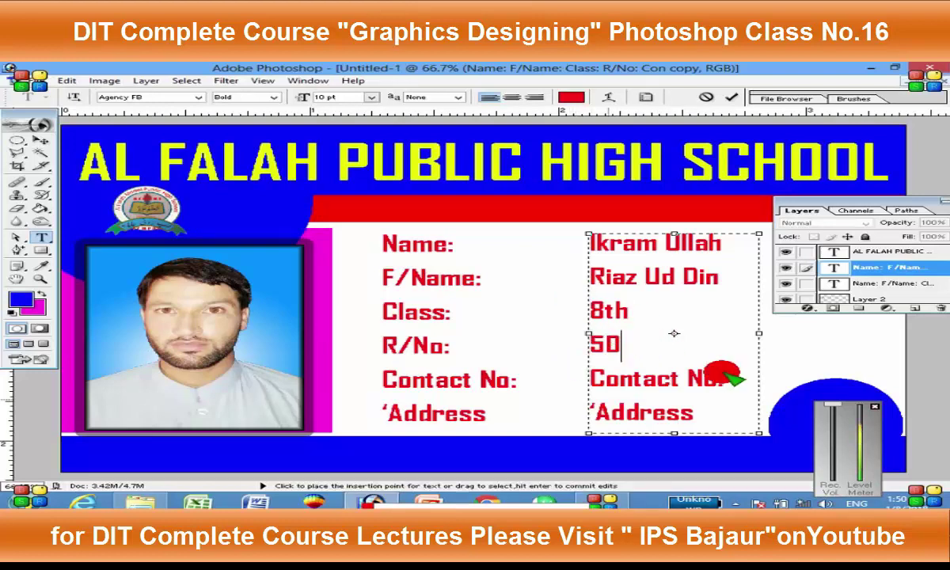
drag(722, 382, 590, 383)
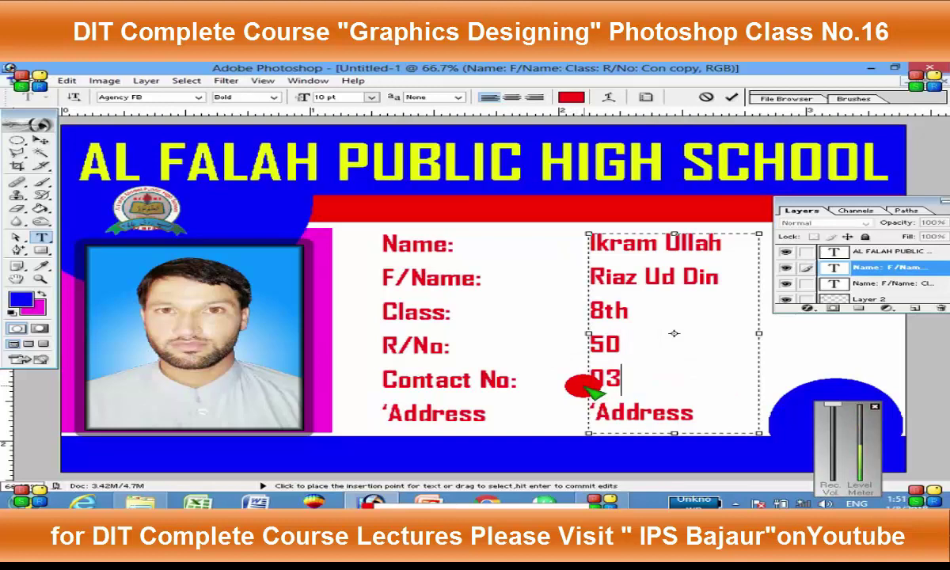
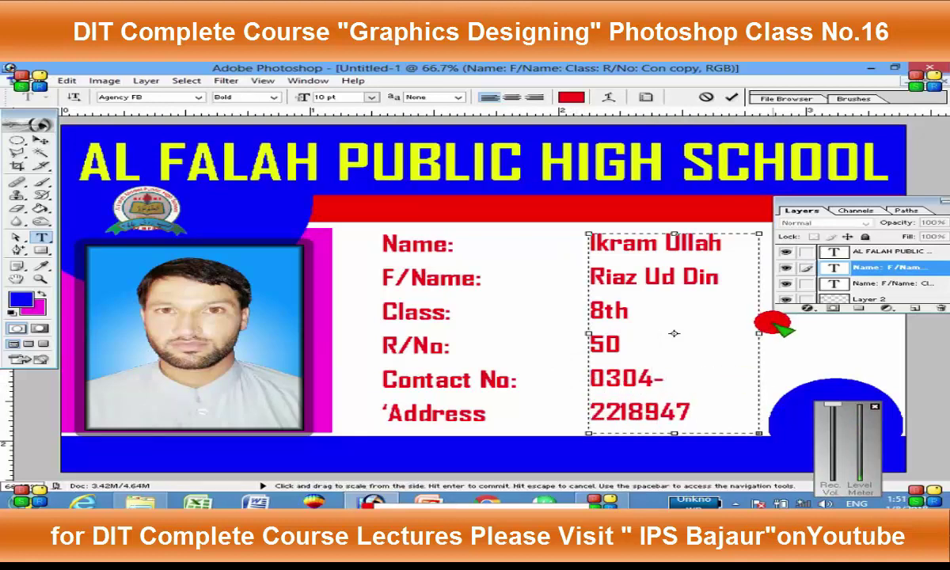
drag(758, 333, 861, 333)
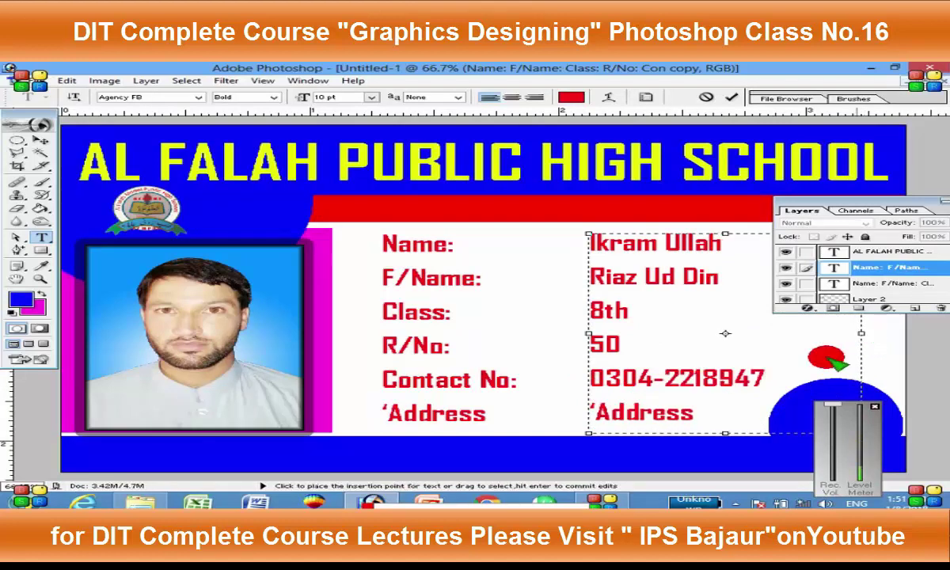
Replace the Address placeholder with the student's village address at 6 pt, enlarging the box
drag(696, 412, 587, 413)
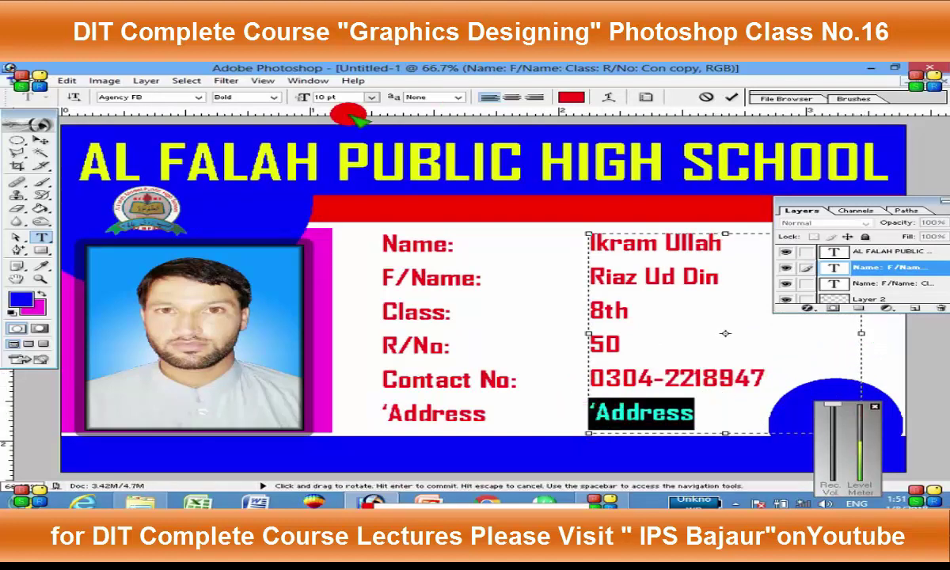
click(370, 96)
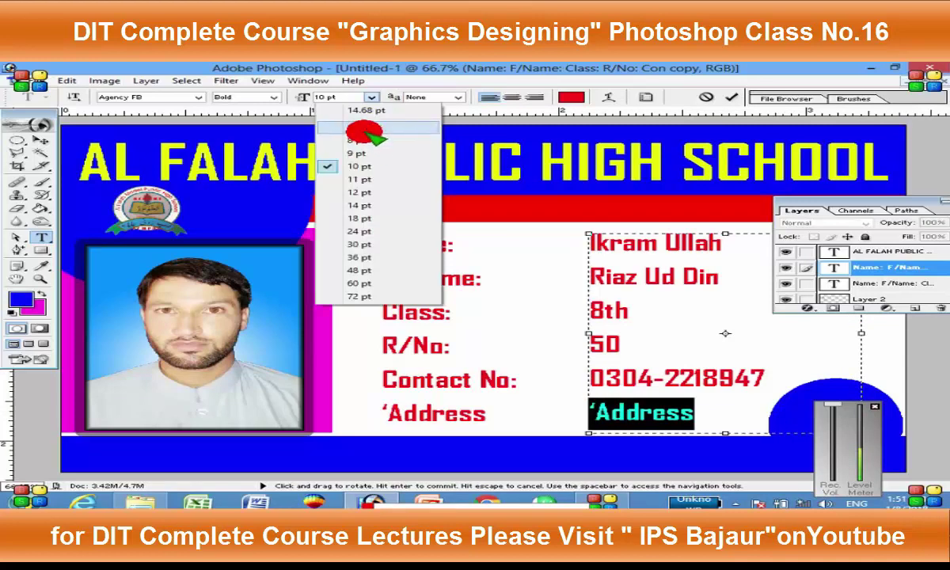
click(344, 145)
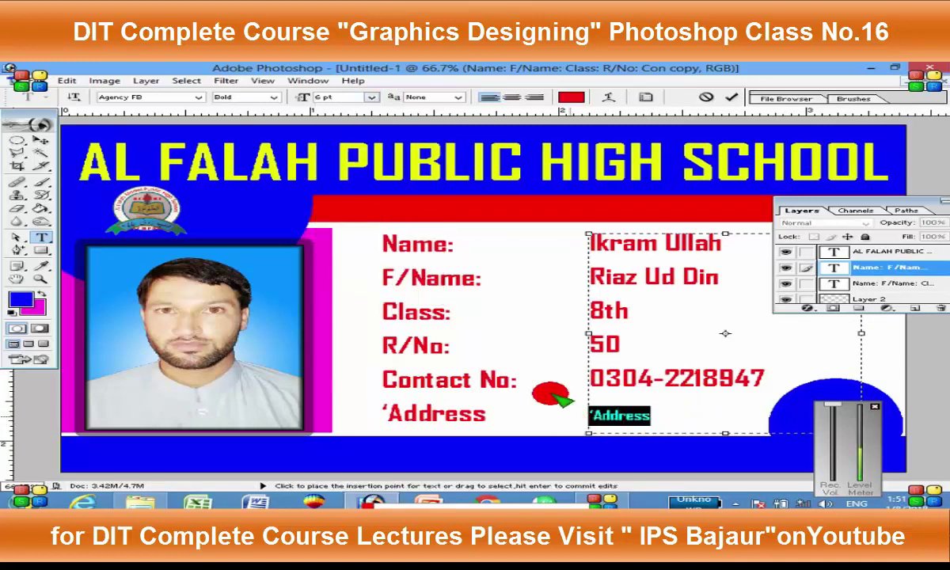
text(Sadi)
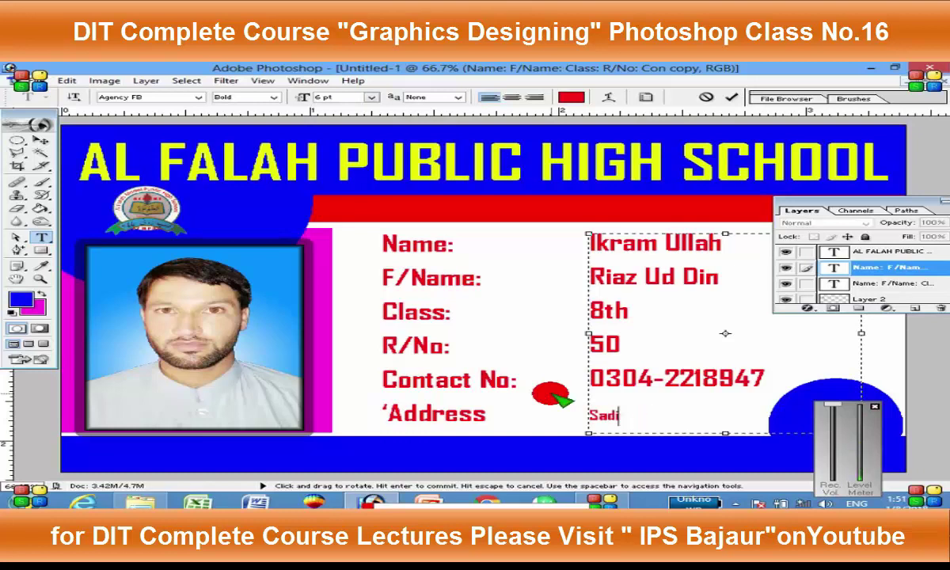
key(BackSpace)
key(BackSpace)
key(BackSpace)
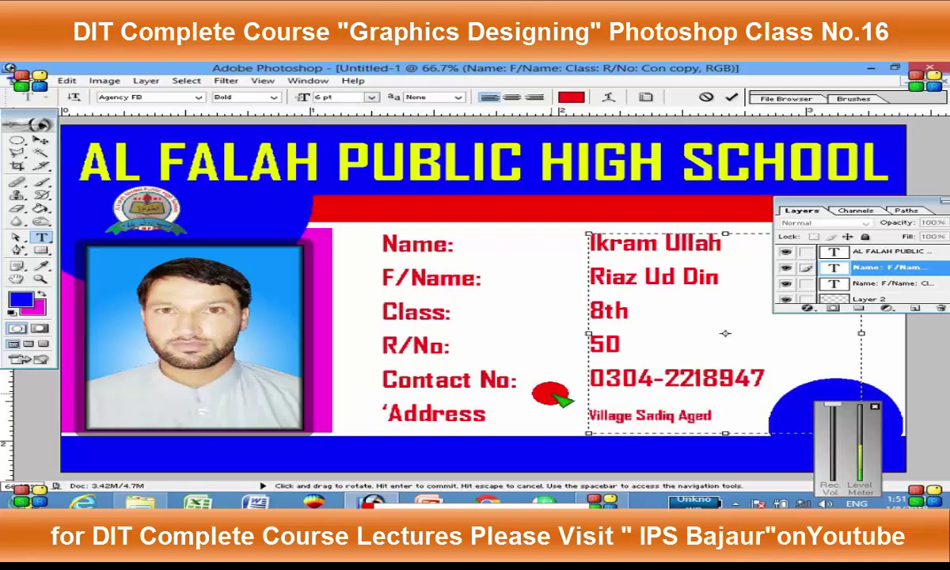
text(Phattak)
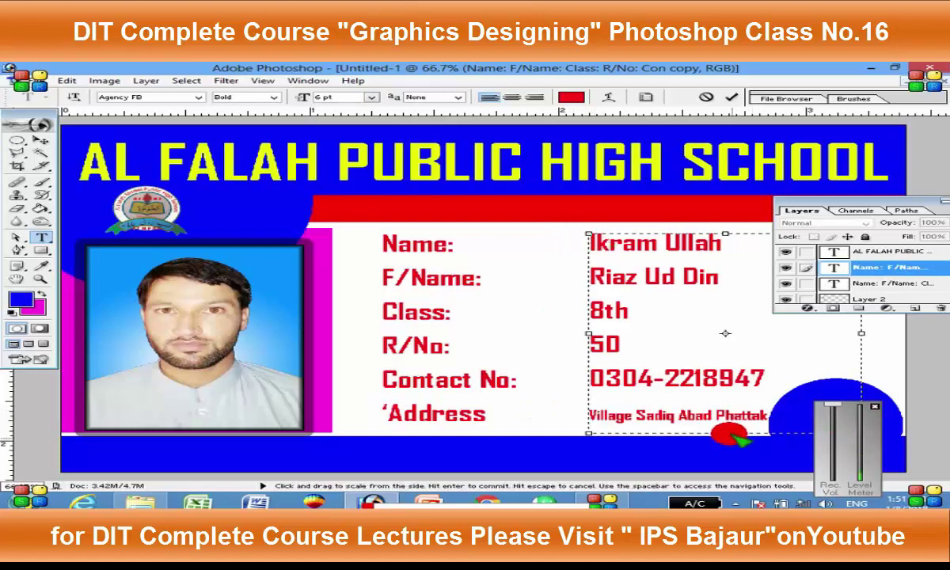
drag(733, 434, 732, 447)
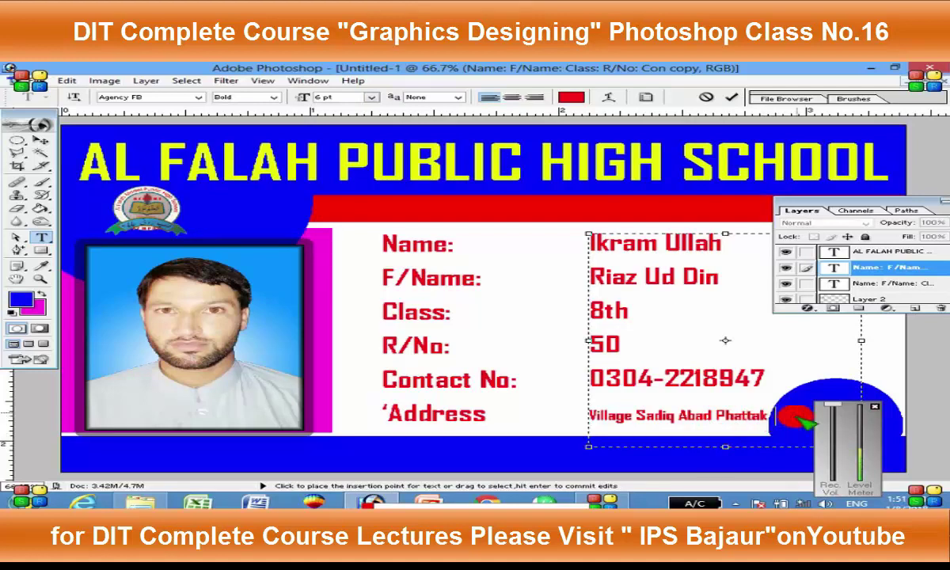
Select the typed address to check its size, then commit the text edit
drag(769, 417, 587, 417)
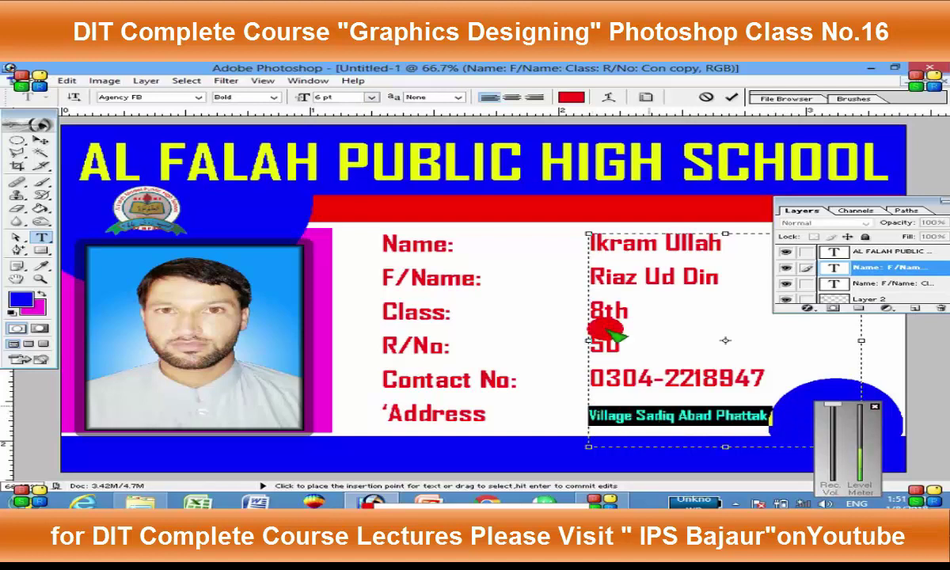
click(371, 96)
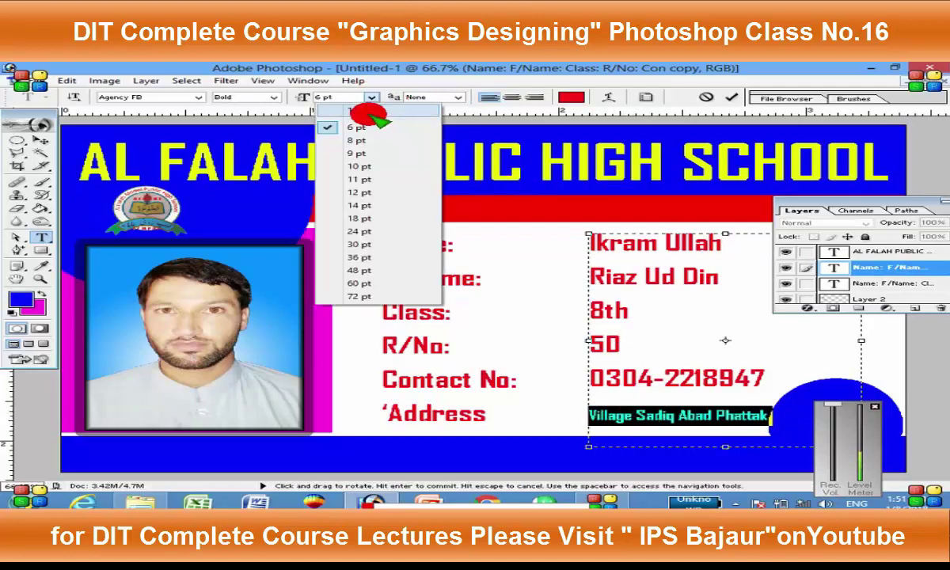
click(673, 91)
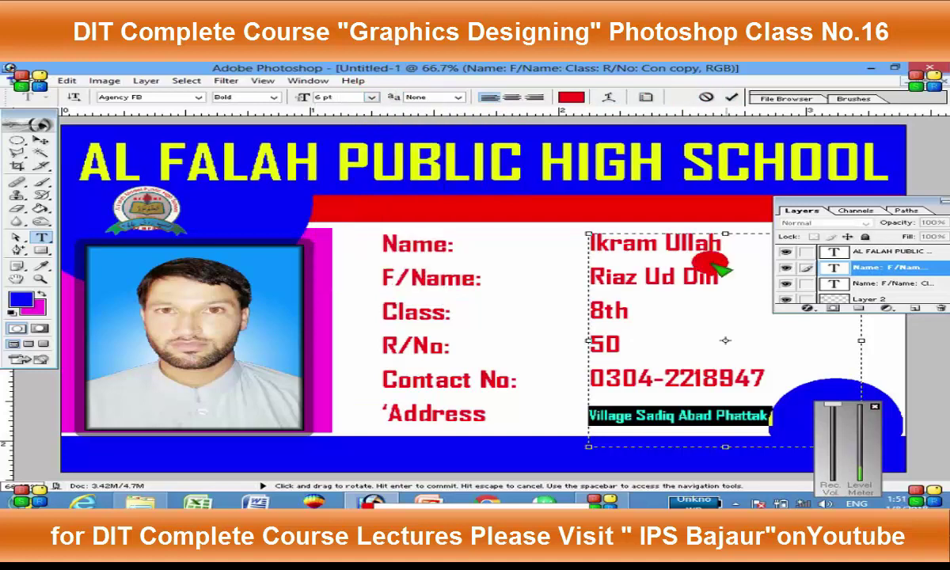
click(730, 97)
key(v)
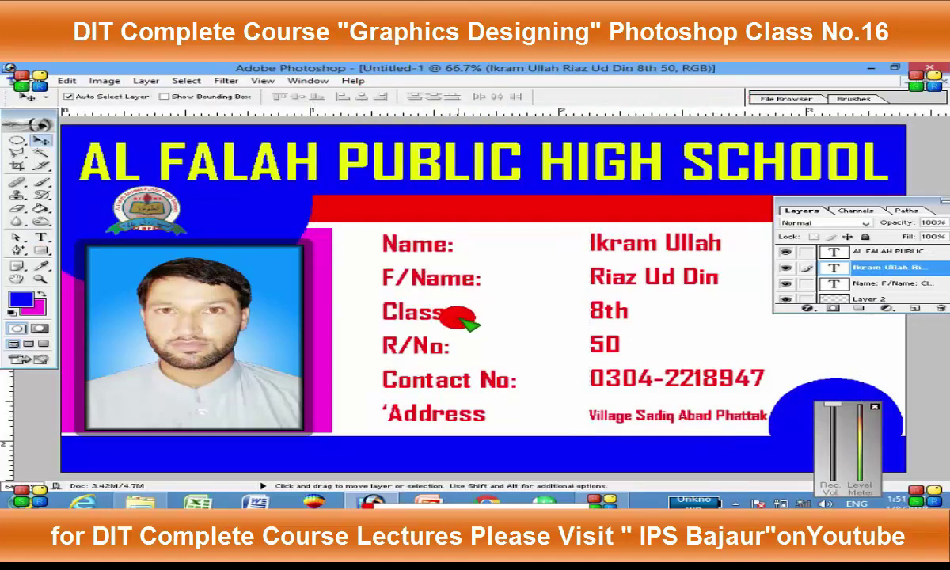
Zoom out and nudge the student details block slightly to the left
key(ctrl+minus)
key(ctrl+minus)
key(ctrl+minus)
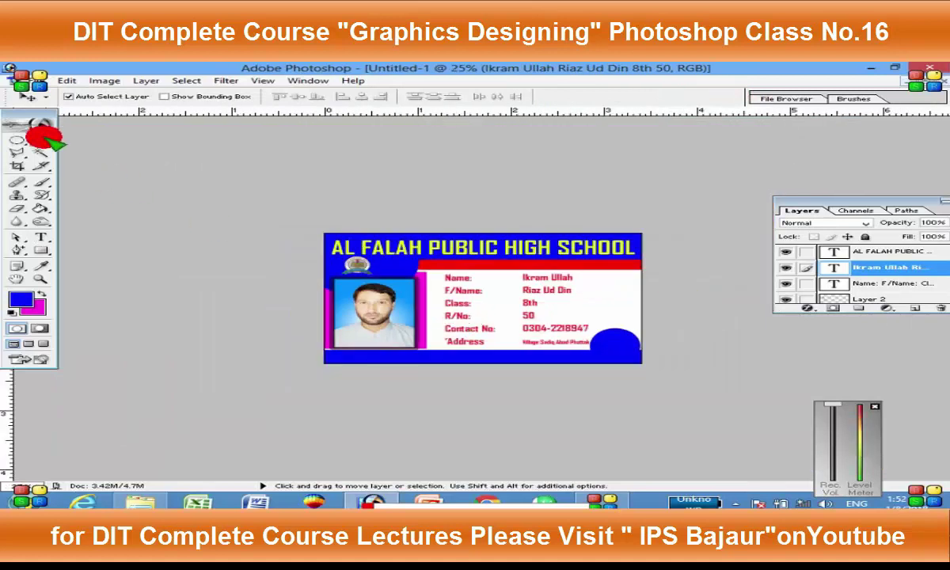
key(shift+Left)
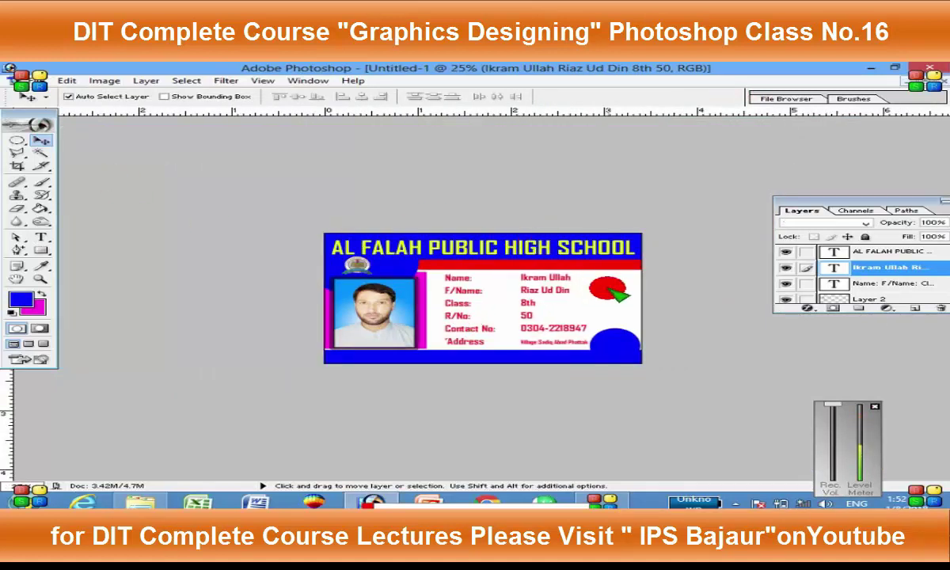
key(shift+Left)
key(shift+Left)
key(shift+Left)
key(Left)
key(Left)
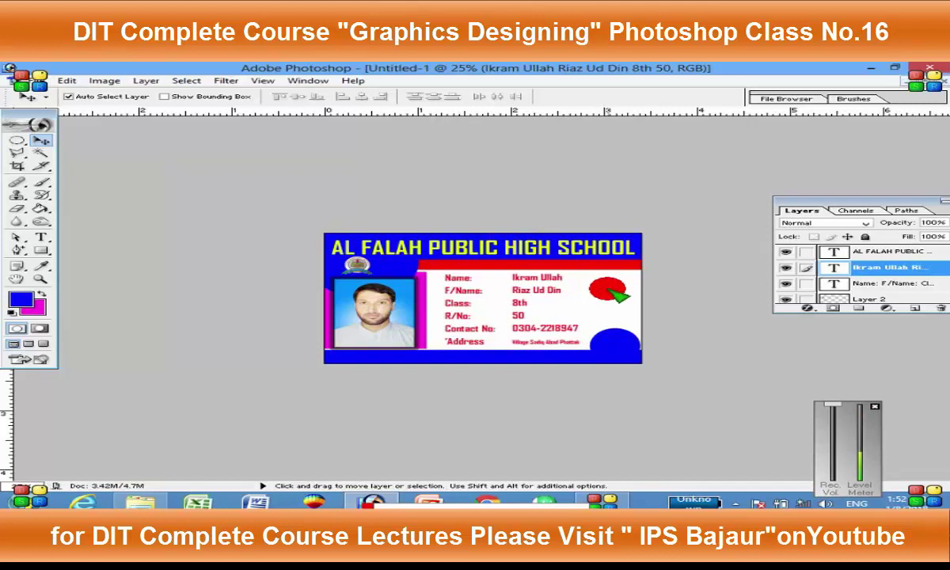
key(Left)
key(Left)
key(Left)
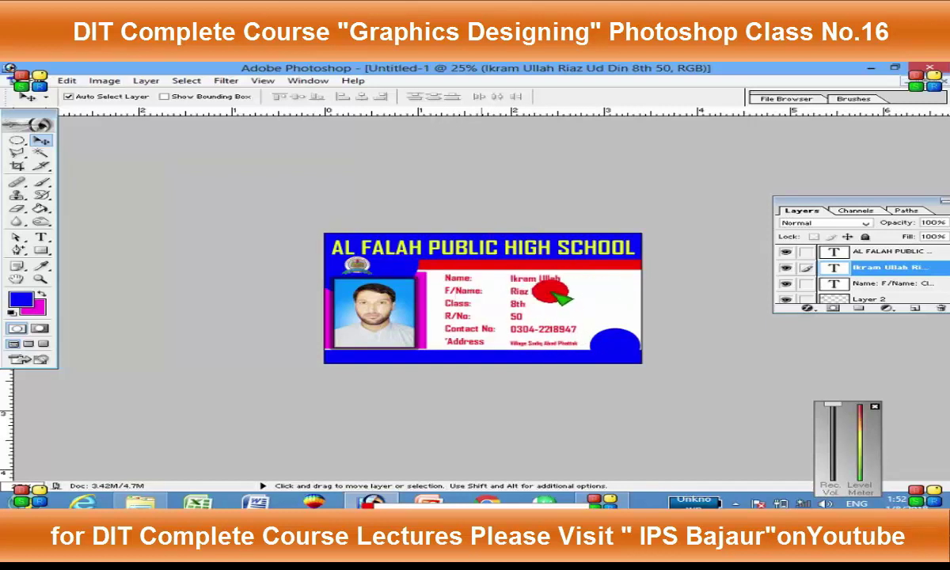
Set the details layer's line spacing (leading) to 9 pt in the Character panel
double_click(836, 269)
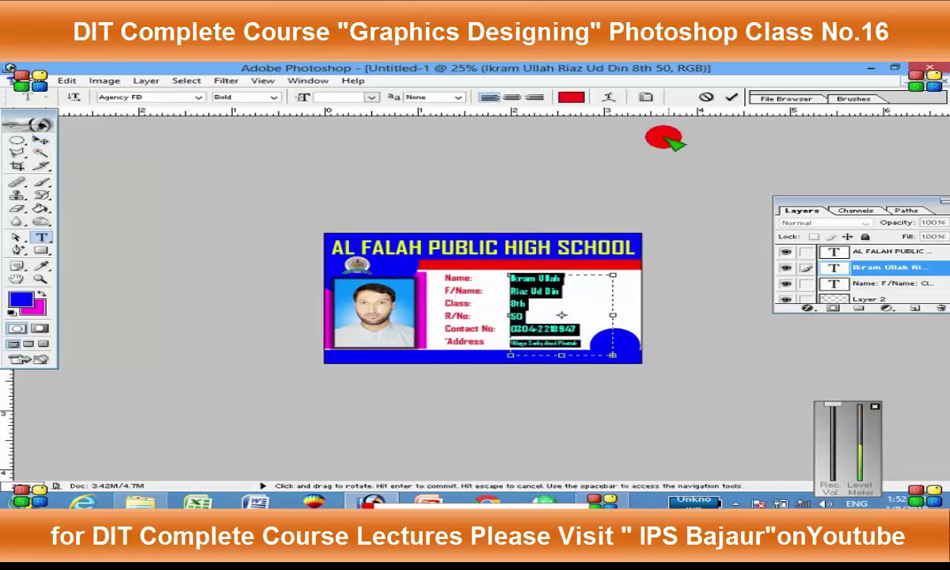
click(611, 95)
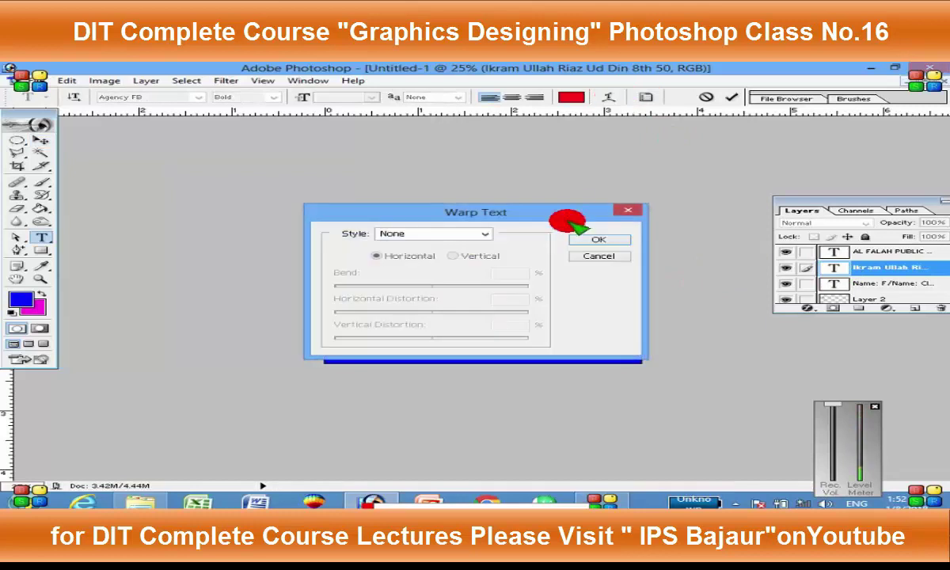
click(623, 209)
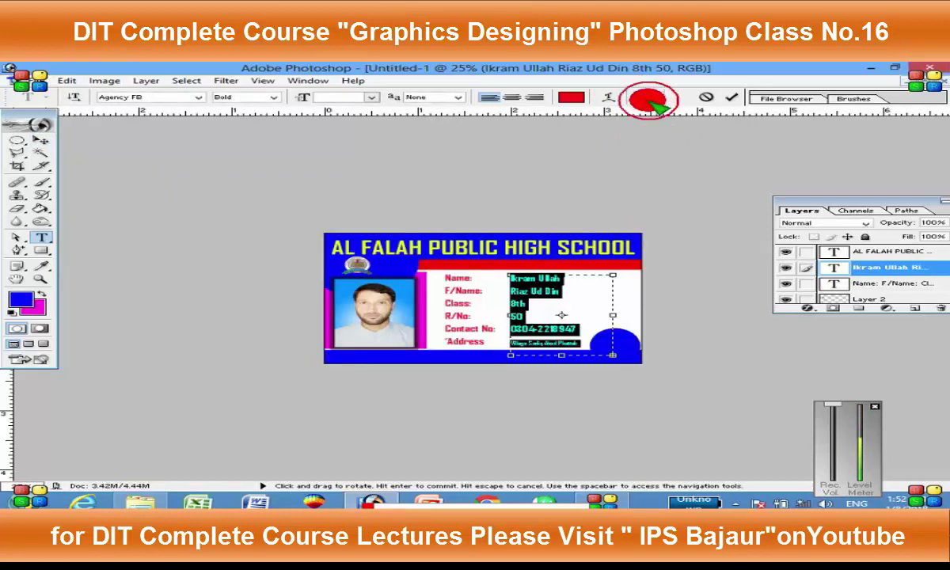
click(646, 96)
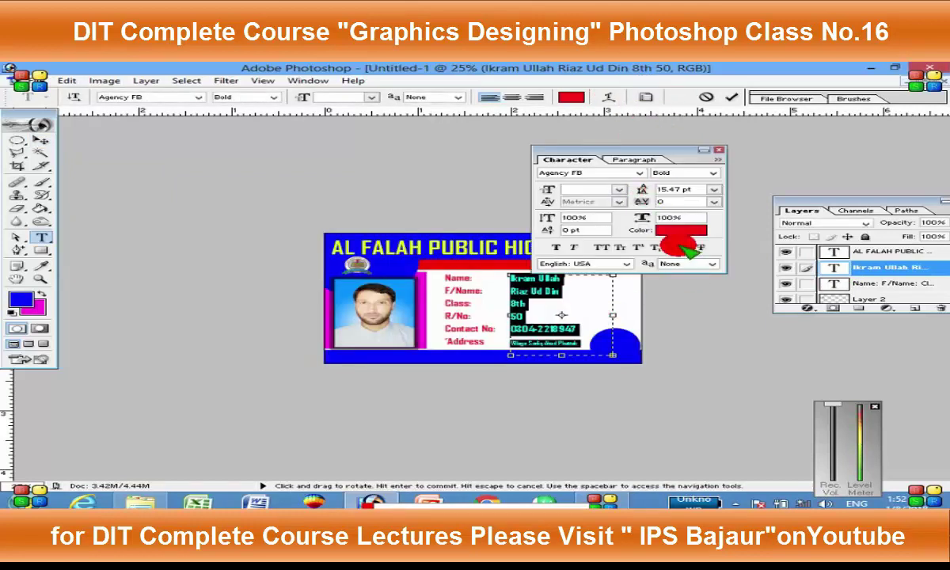
click(715, 190)
click(706, 216)
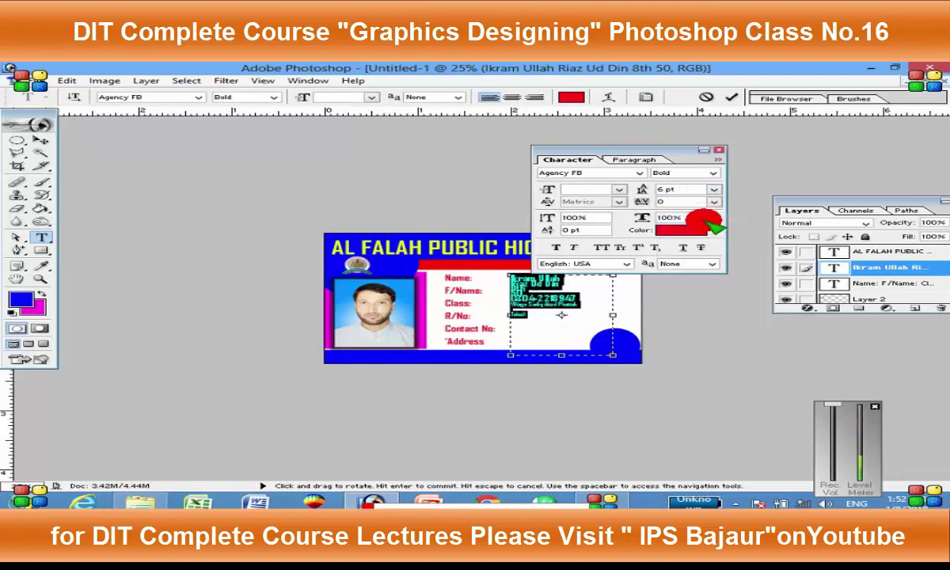
click(713, 190)
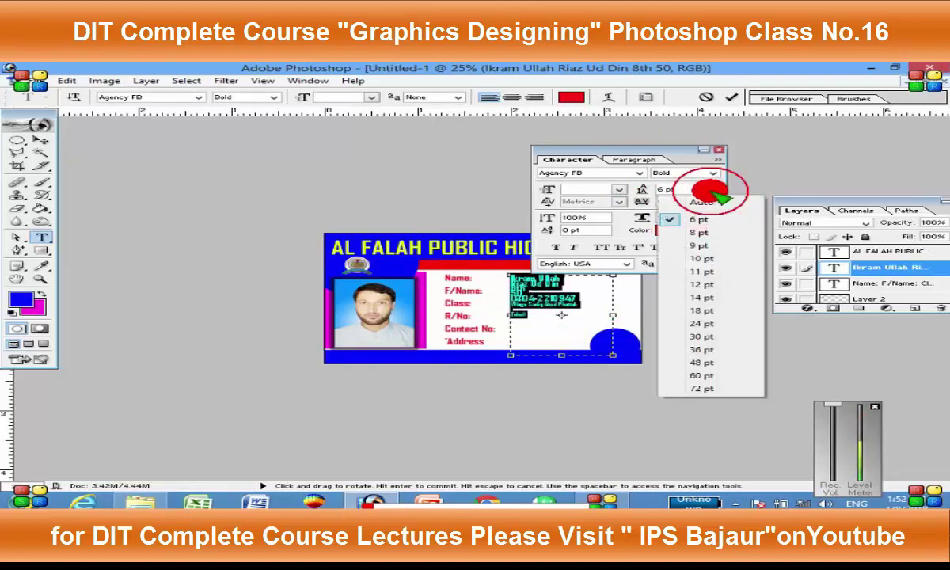
click(697, 245)
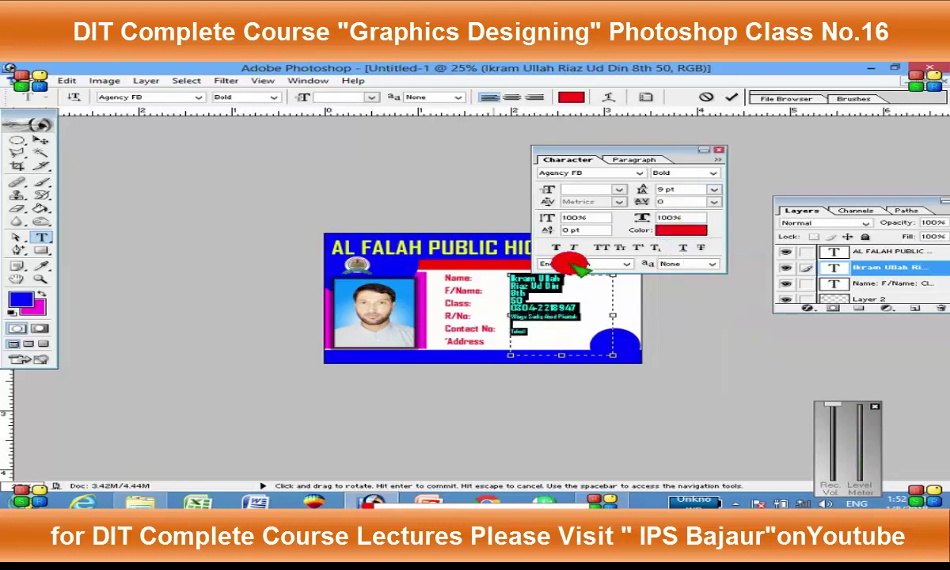